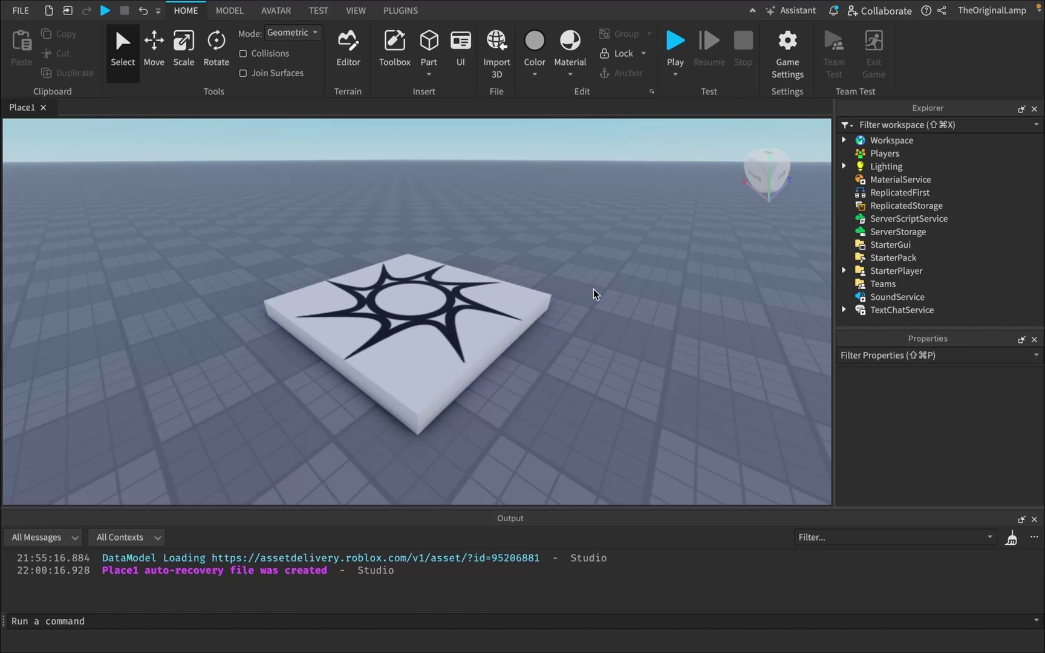
key("w")
right_click_drag(594, 289, 594, 289)
key("s")
key("w")
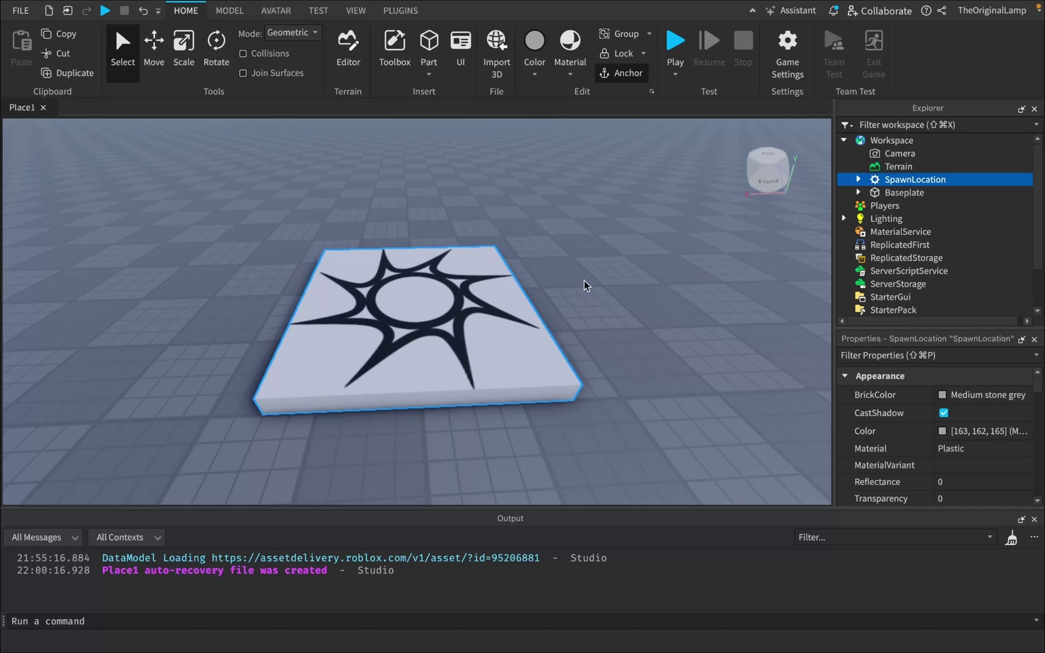
left_click(612, 213)
right_click_drag(612, 213, 612, 213)
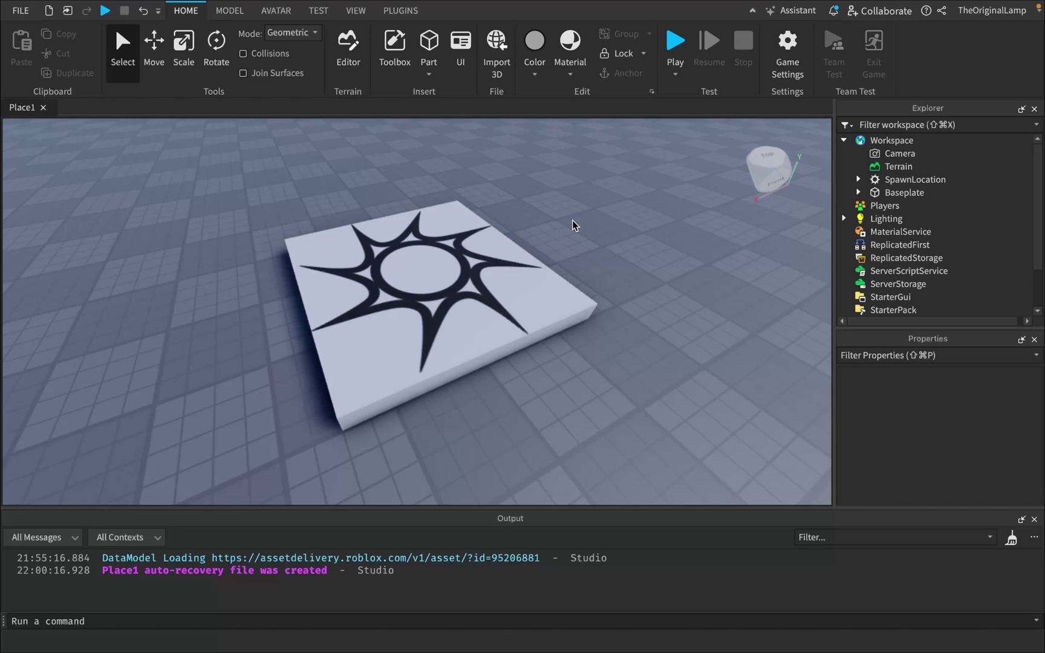
right_click_drag(636, 238, 636, 239)
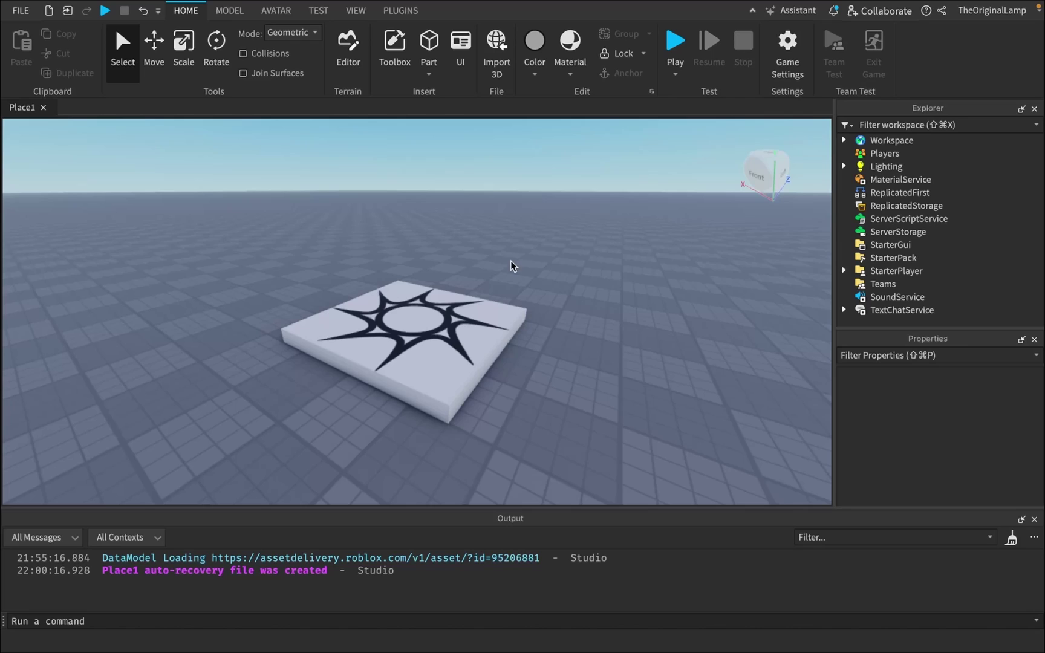
key("a")
right_click_drag(522, 256, 522, 254)
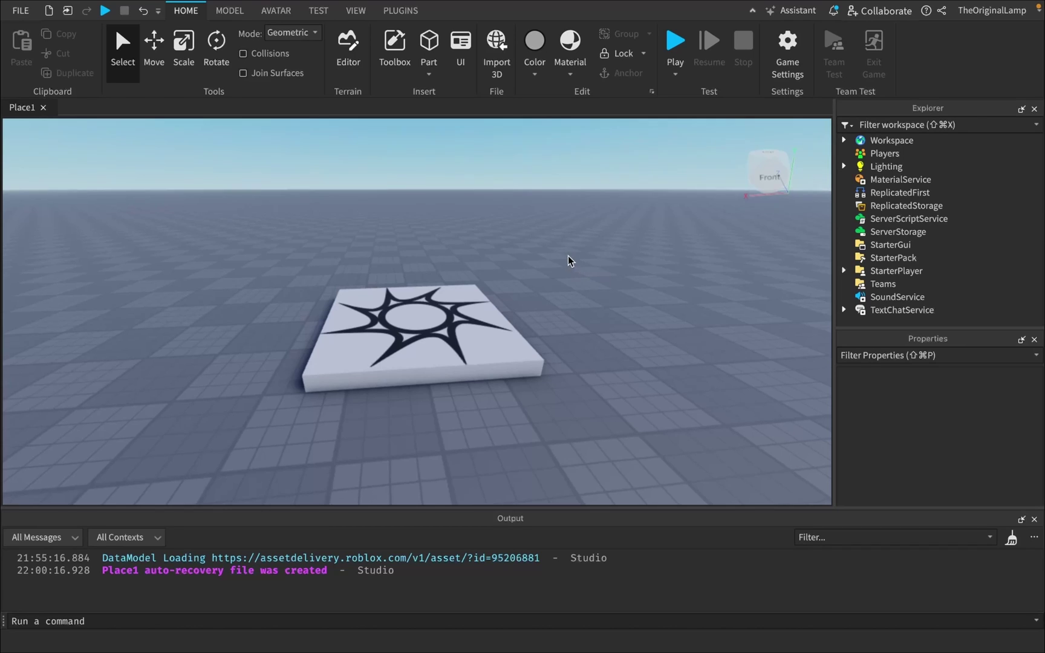
right_click_drag(568, 256, 508, 228)
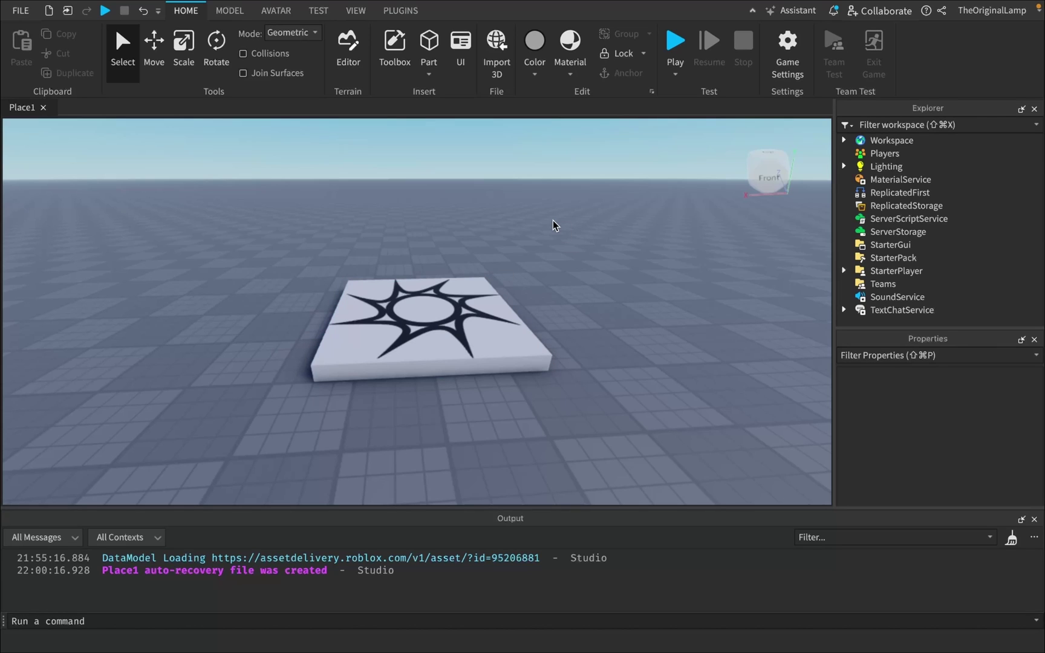
right_click_drag(553, 220, 518, 219)
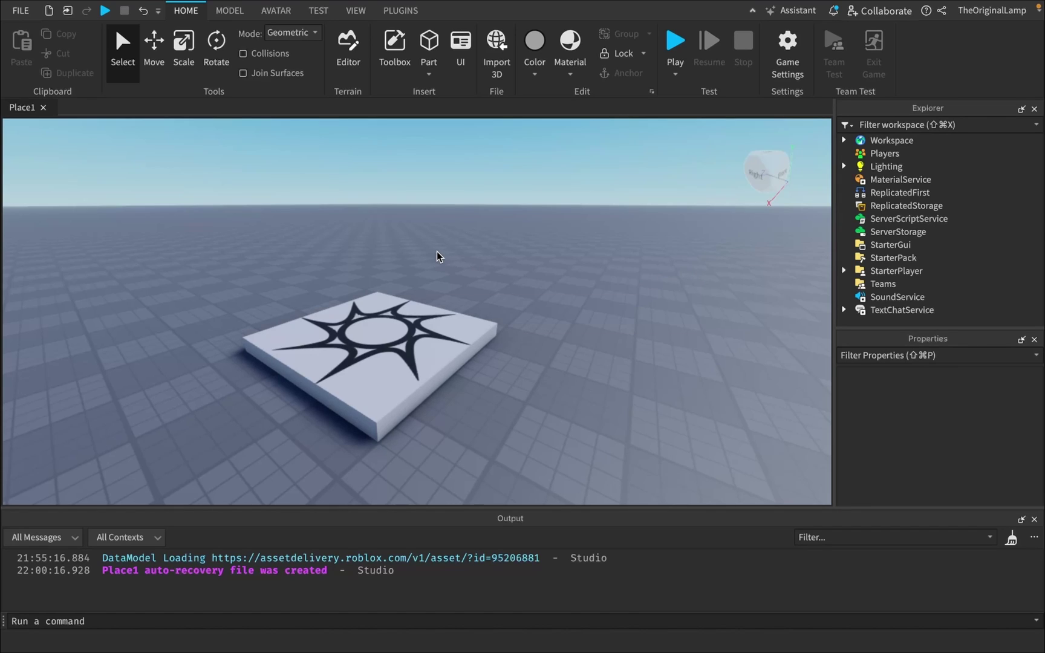
right_click_drag(437, 250, 531, 240)
scroll(531, 240, "up", 2)
scroll(531, 241, "down", 3)
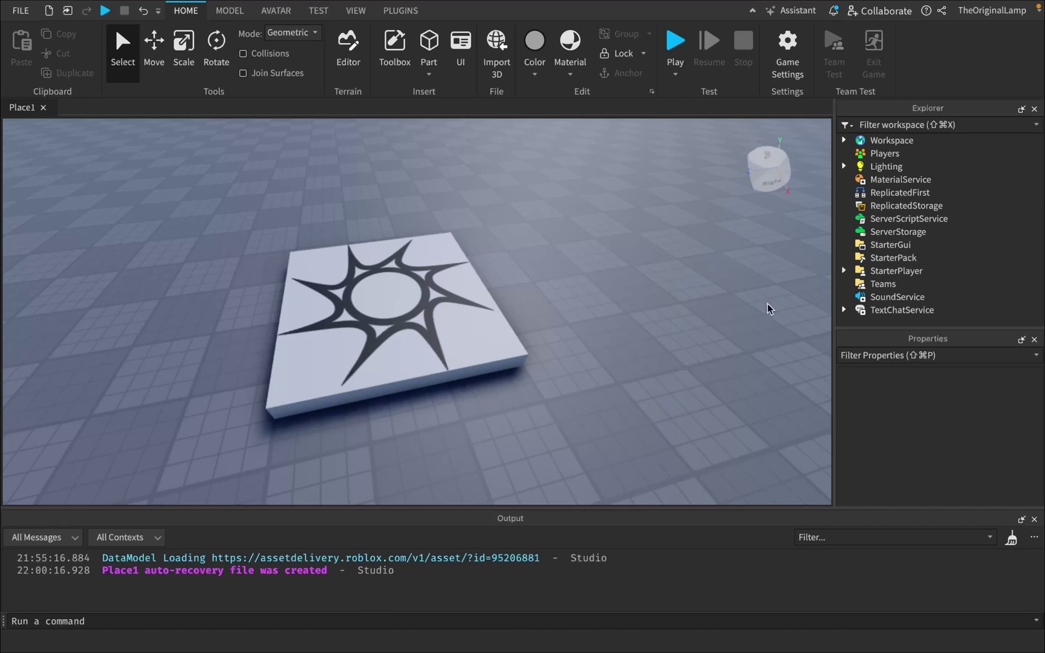
right_click_drag(376, 178, 414, 188)
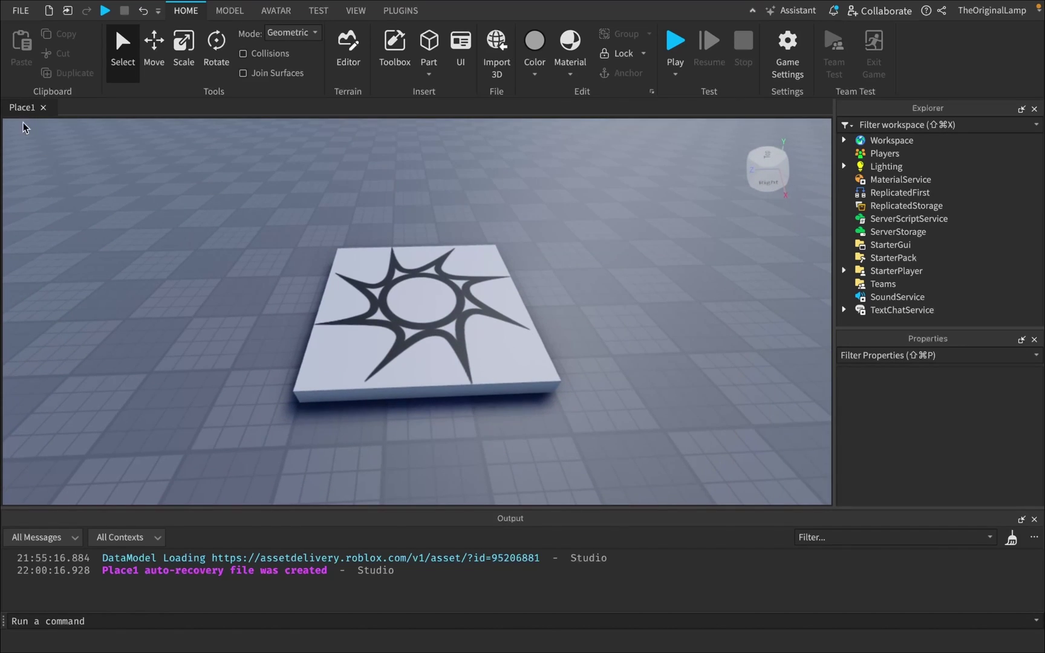
right_click_drag(508, 351, 500, 345)
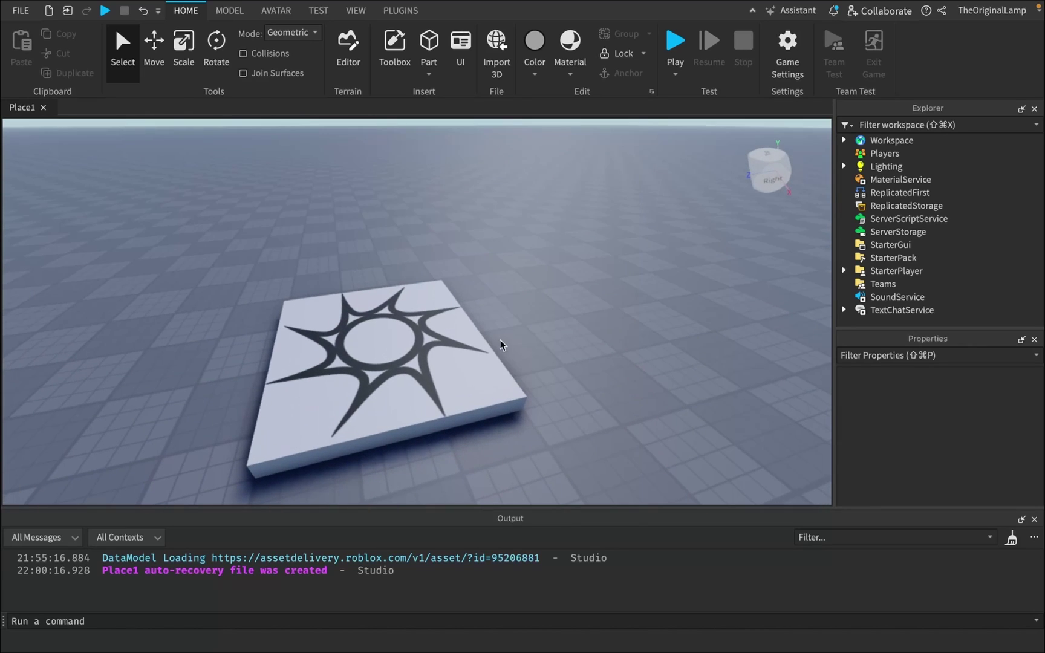
Step: Add a ScreenGui to StarterGui and insert an ImageLabel inside it
left_click(921, 244)
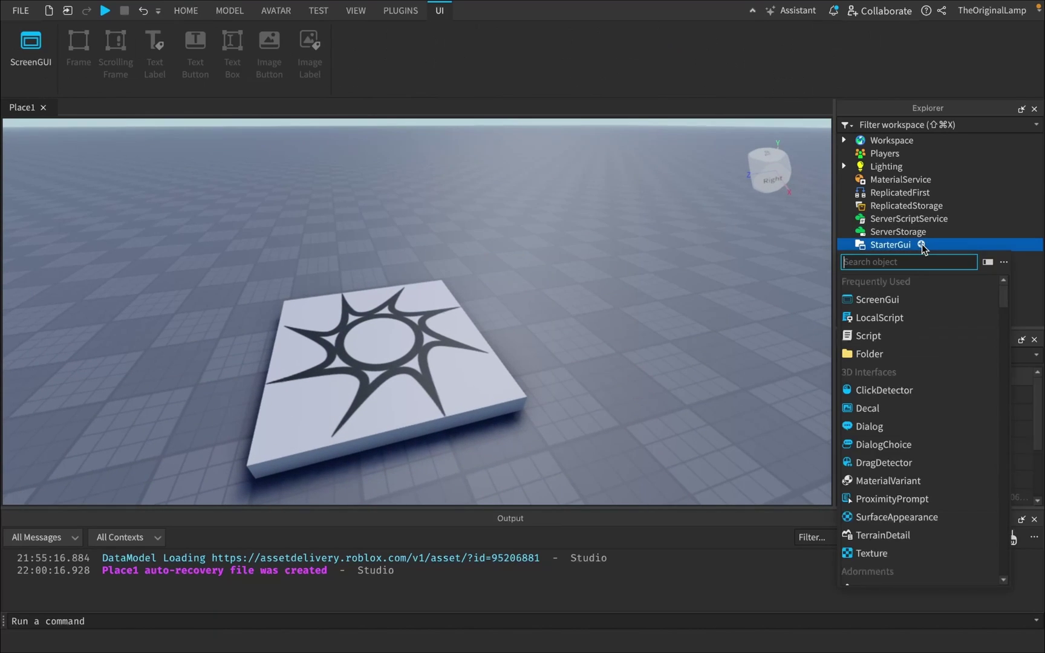
left_click(881, 299)
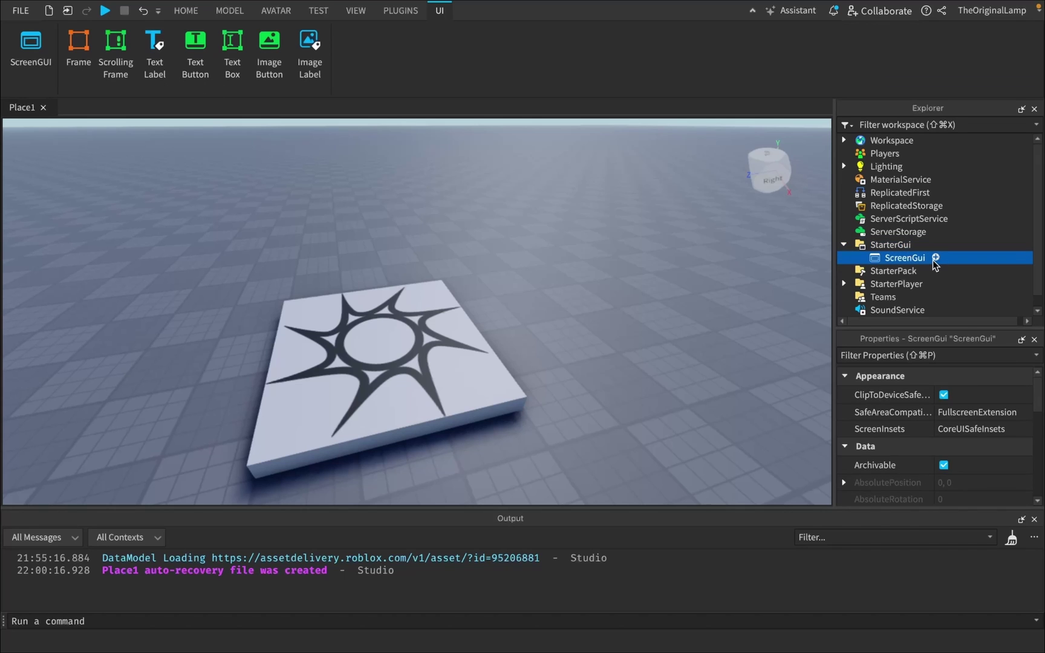
left_click(936, 258)
type("ima")
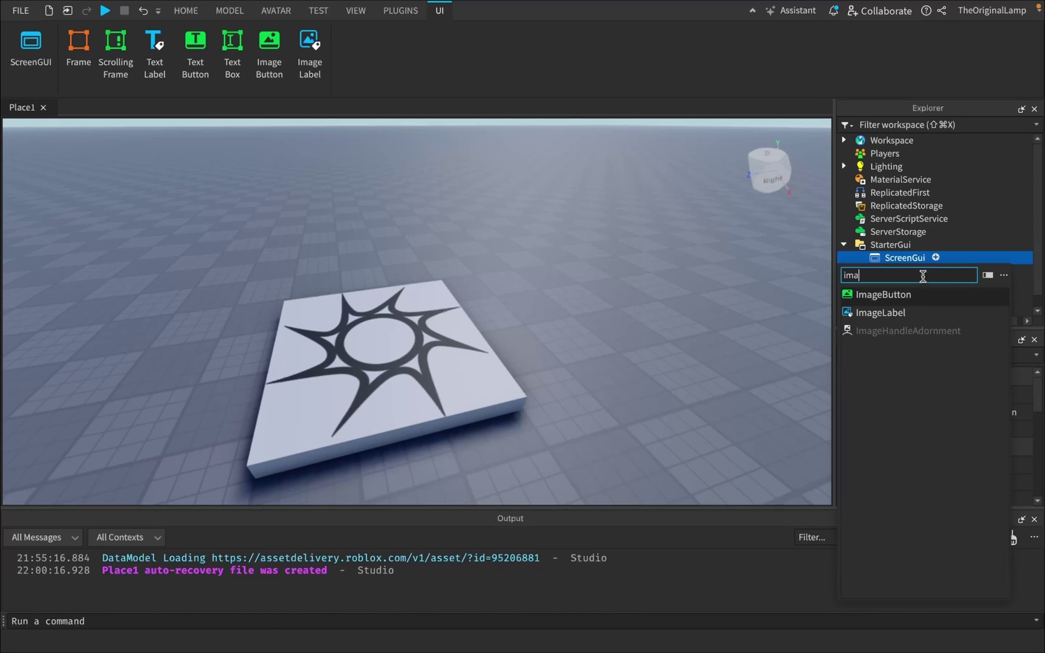
left_click(907, 313)
Step: Set the ImageLabel's Size to {1, 0},{1, 0} so it fills the whole screen
scroll(895, 411, "down", 1)
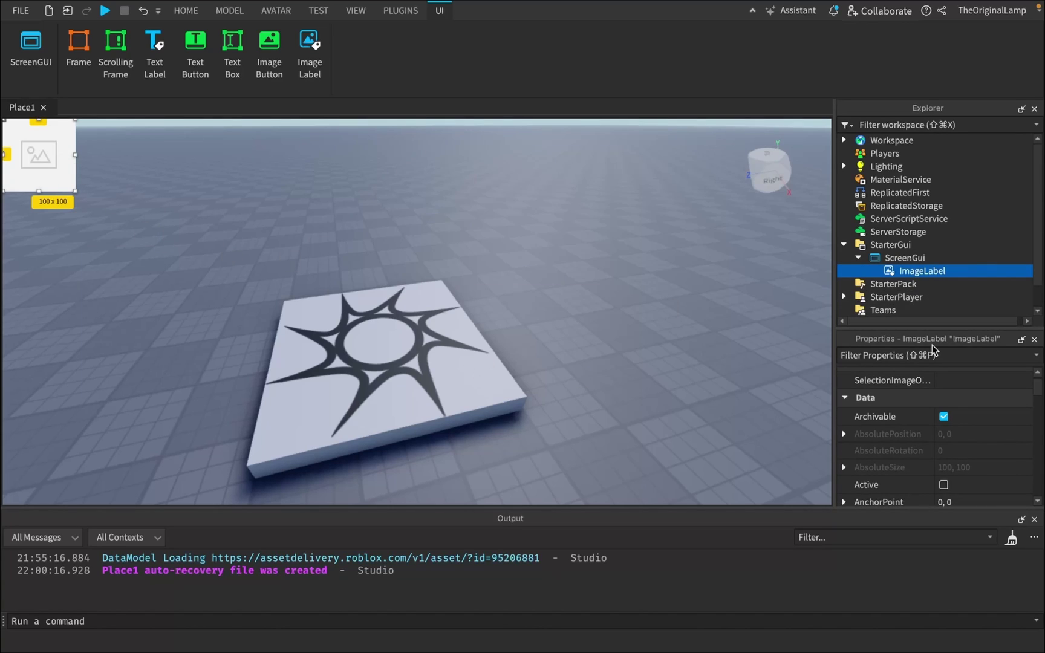
scroll(921, 401, "down", 5)
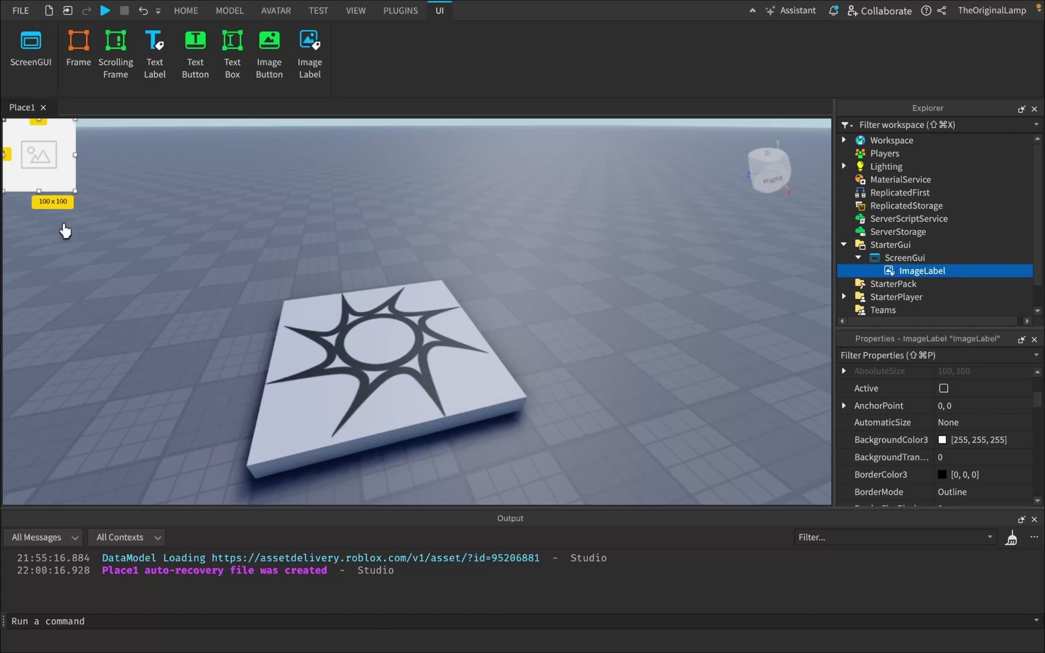
scroll(1004, 478, "down", 10)
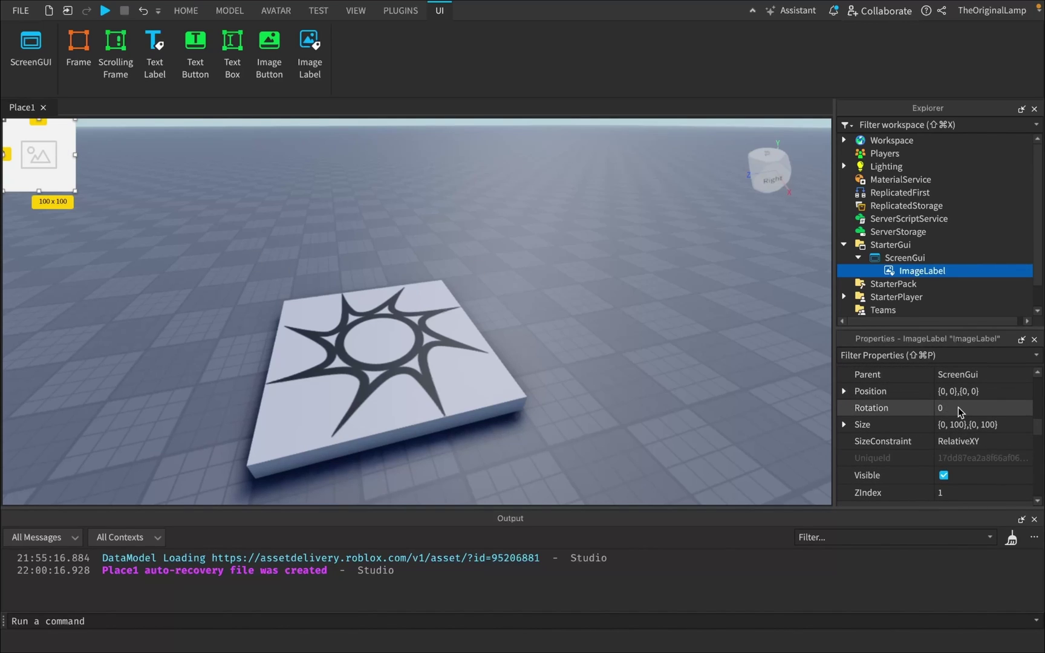
left_click(958, 425)
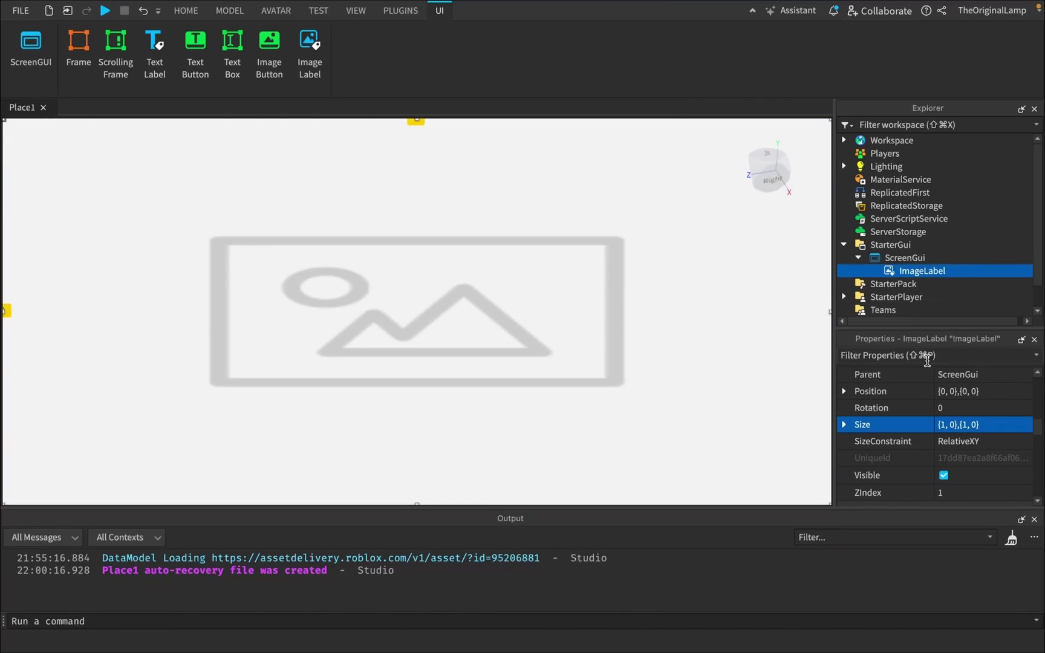
Step: Search the Toolbox images for "black outline" and copy the asset ID of the Black Square Outline image
scroll(942, 400, "up", 10)
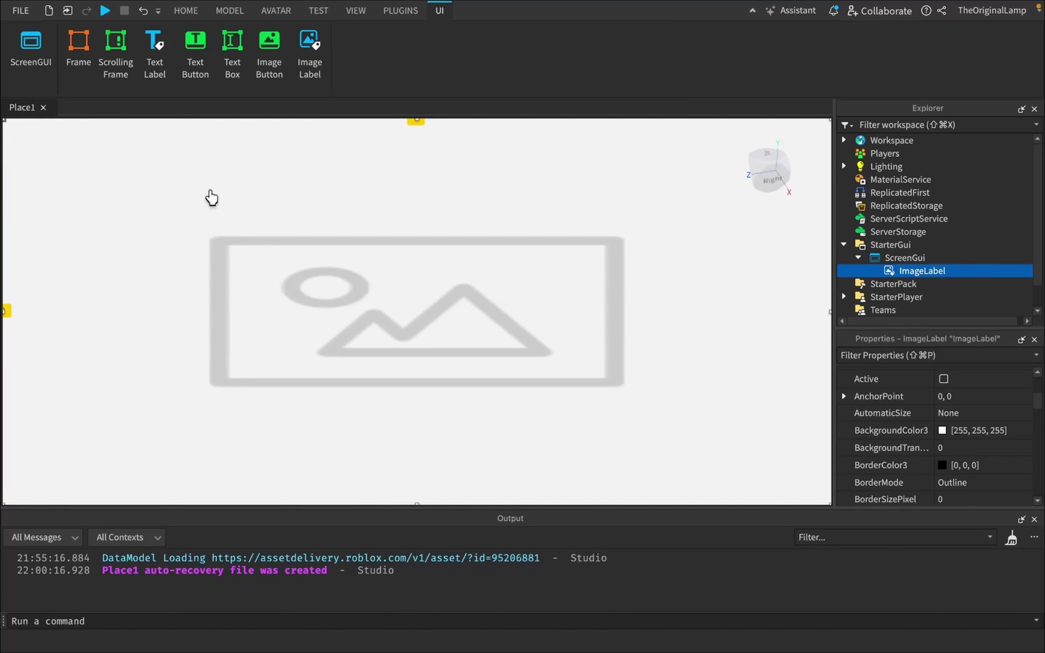
left_click(186, 10)
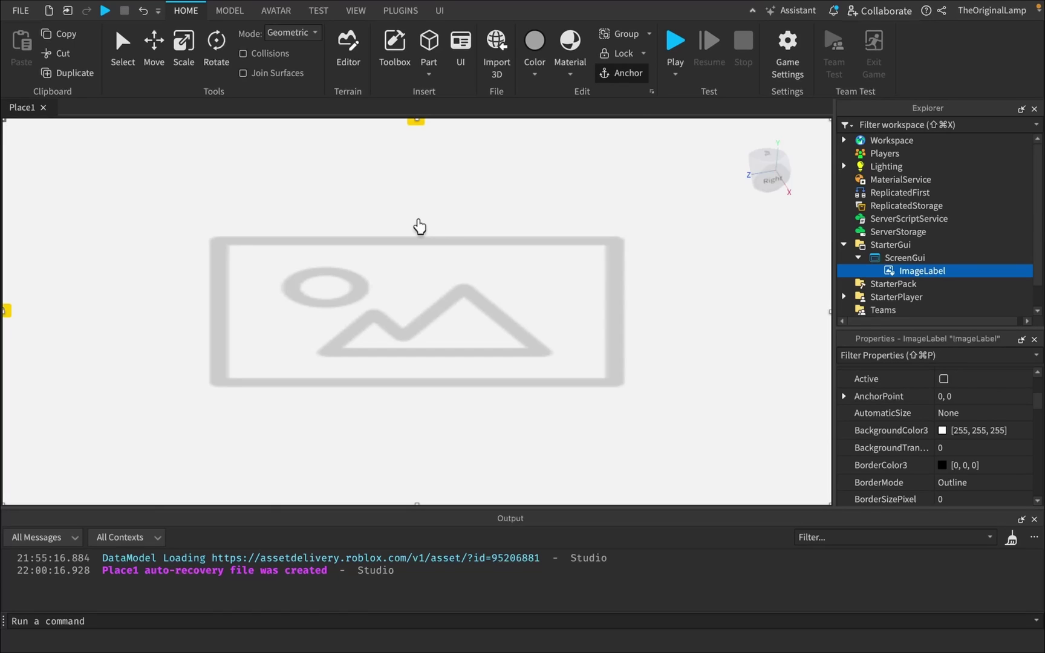
left_click(403, 59)
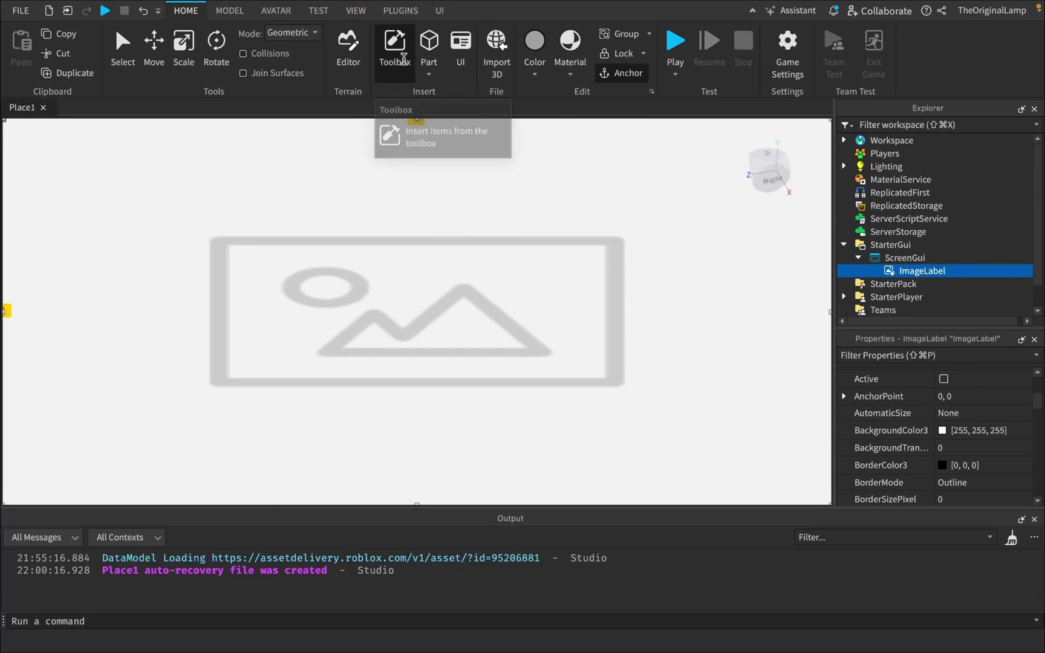
left_click(89, 160)
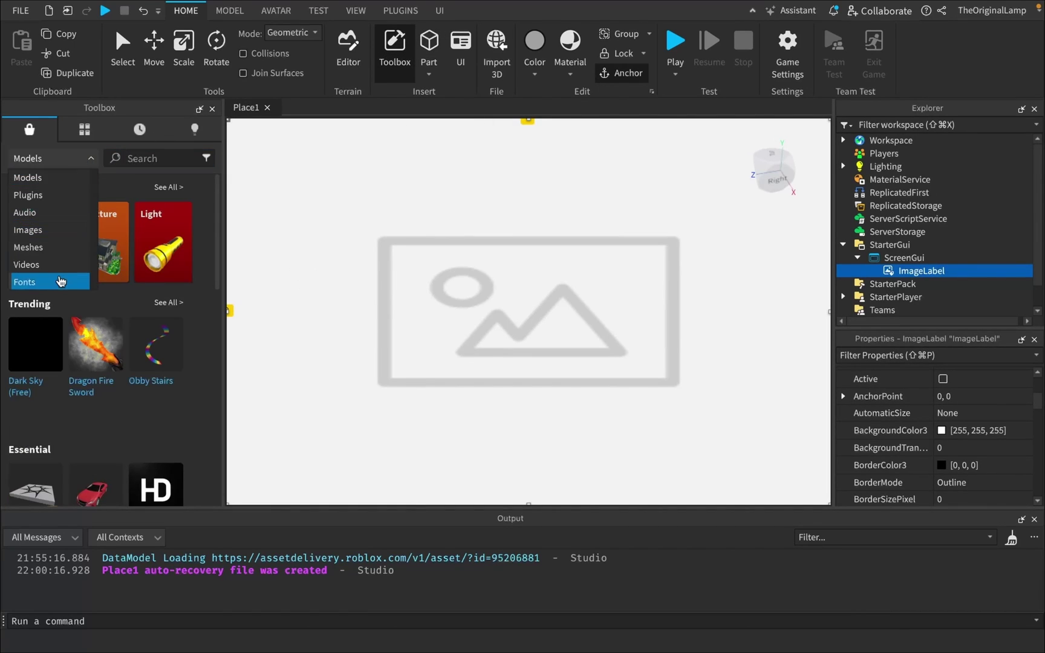
left_click(61, 231)
left_click(154, 152)
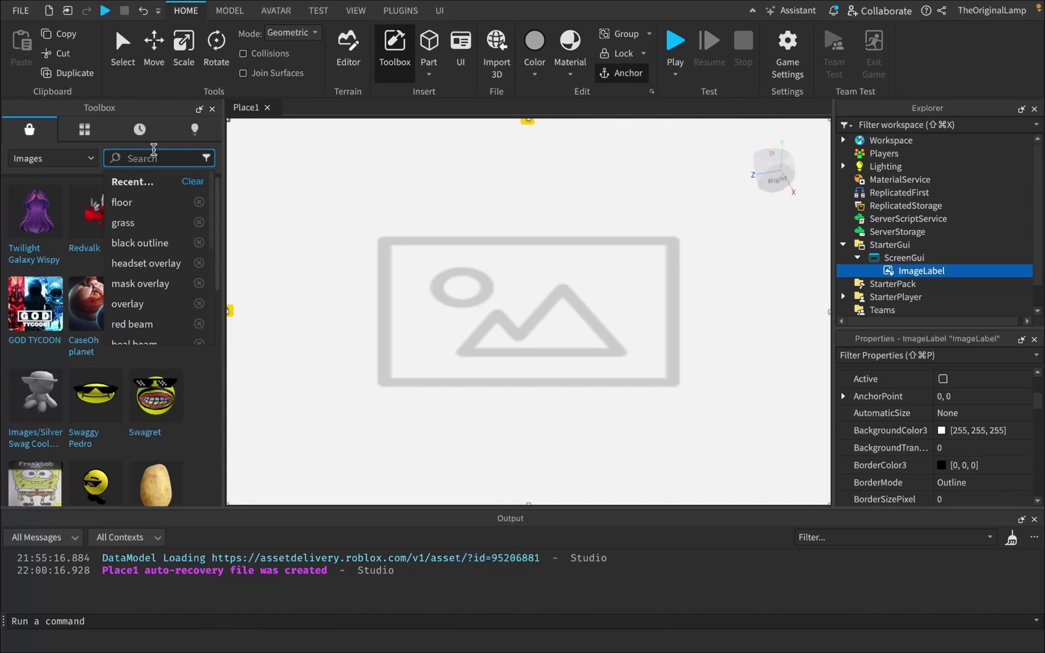
left_click(148, 242)
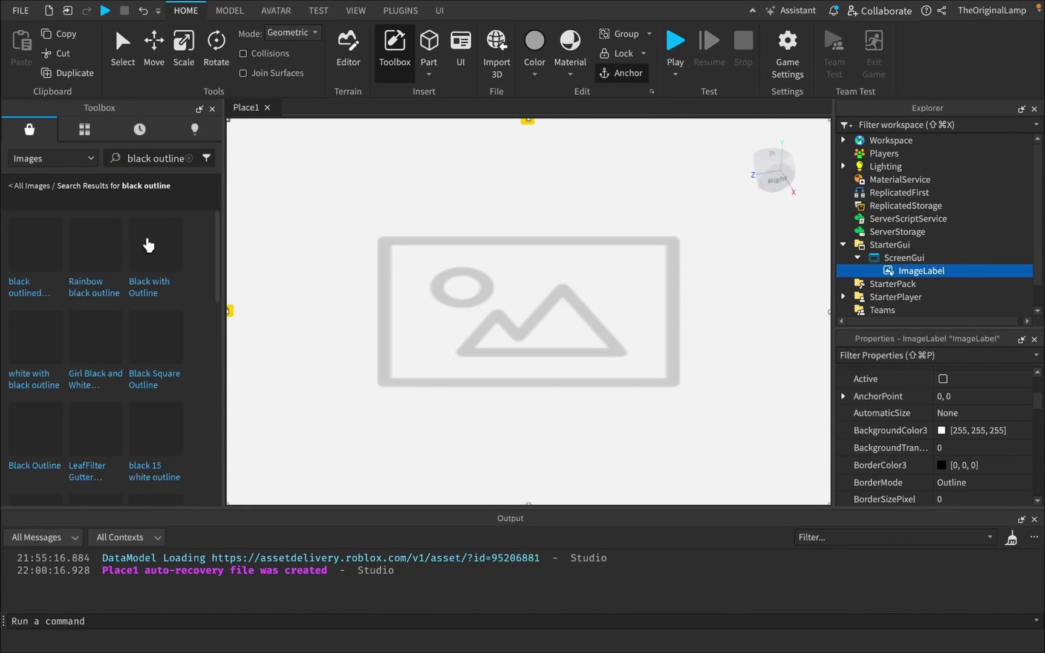
right_click(165, 361)
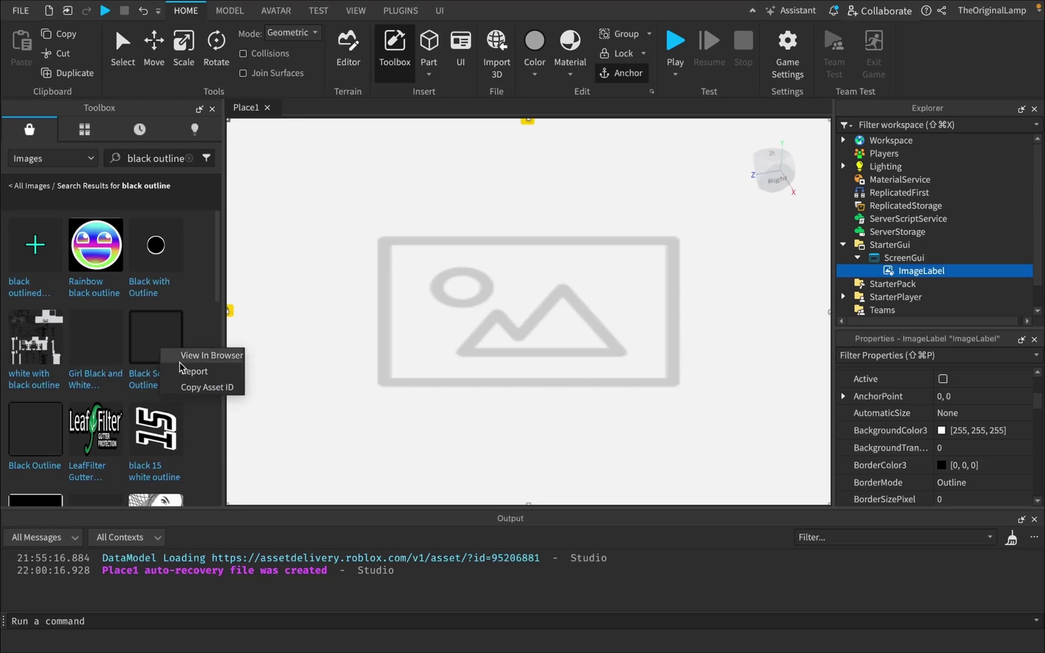
left_click(187, 388)
Step: Paste the copied asset ID as the ImageLabel's Image and set its BackgroundTransparency to 1
scroll(884, 449, "down", 3)
scroll(883, 448, "down", 3)
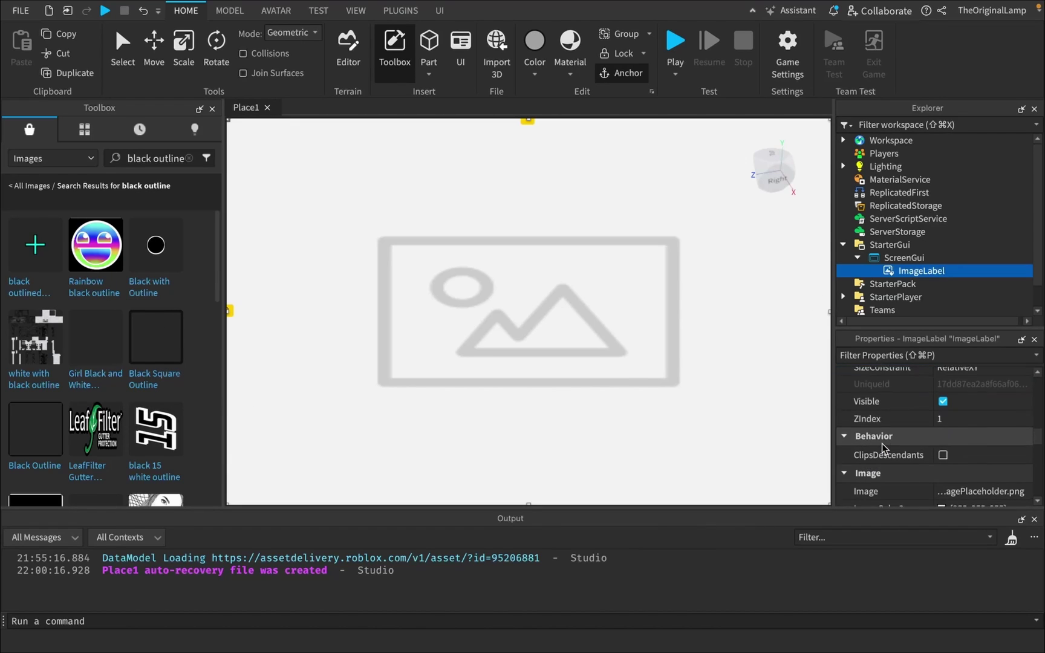
scroll(883, 449, "up", 3)
scroll(883, 448, "down", 3)
scroll(884, 448, "down", 2)
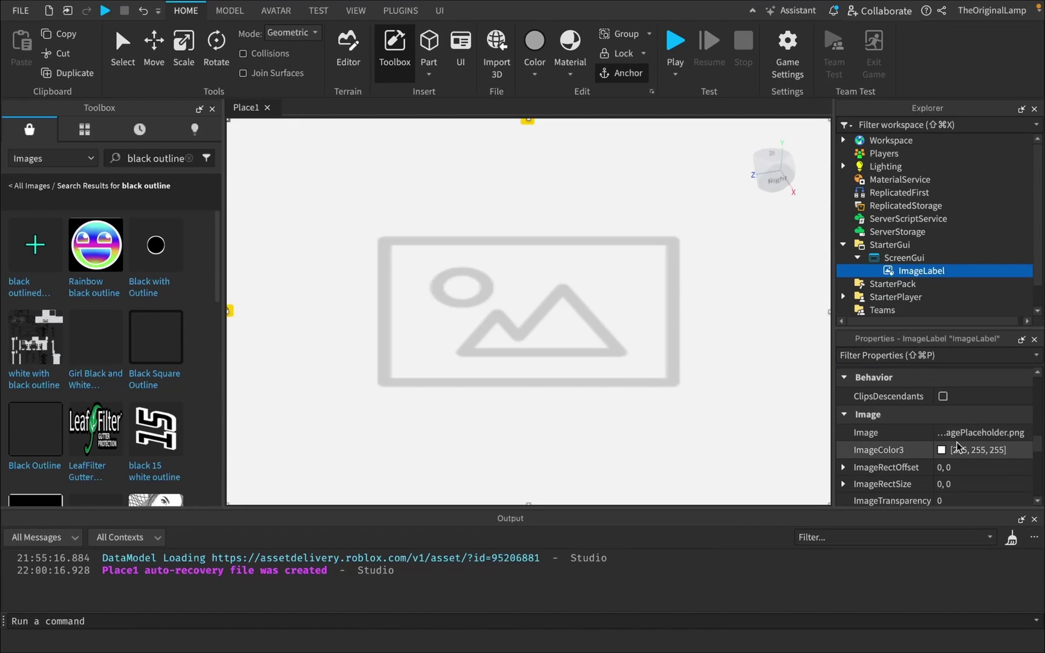
left_click(986, 433)
key("ctrl+v")
key("Return")
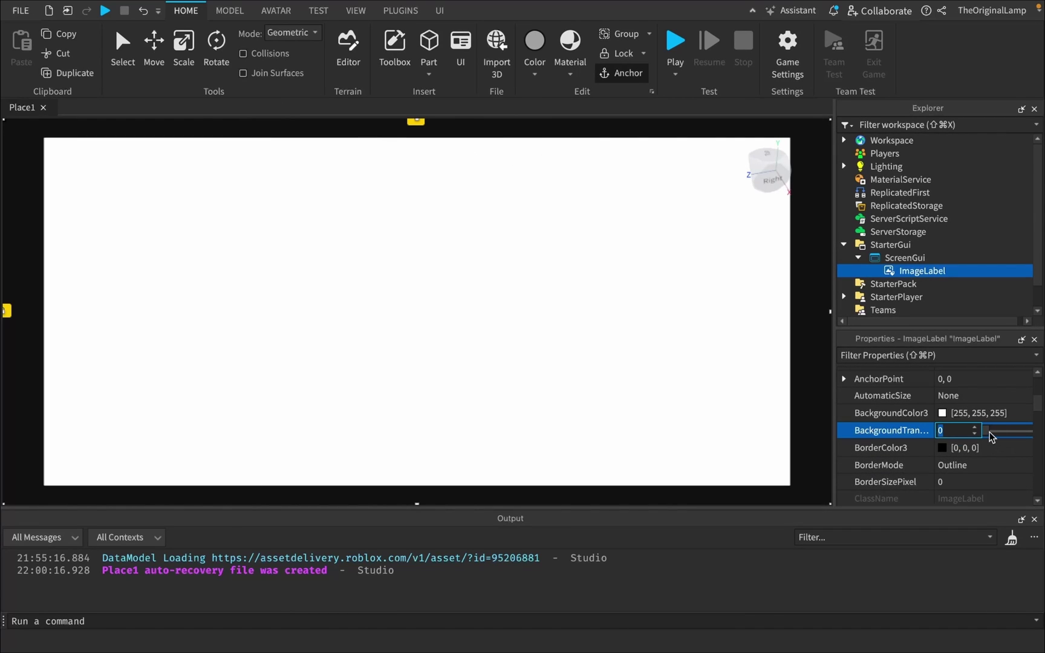
left_click_drag(989, 434, 1030, 434)
right_click_drag(597, 276, 595, 276)
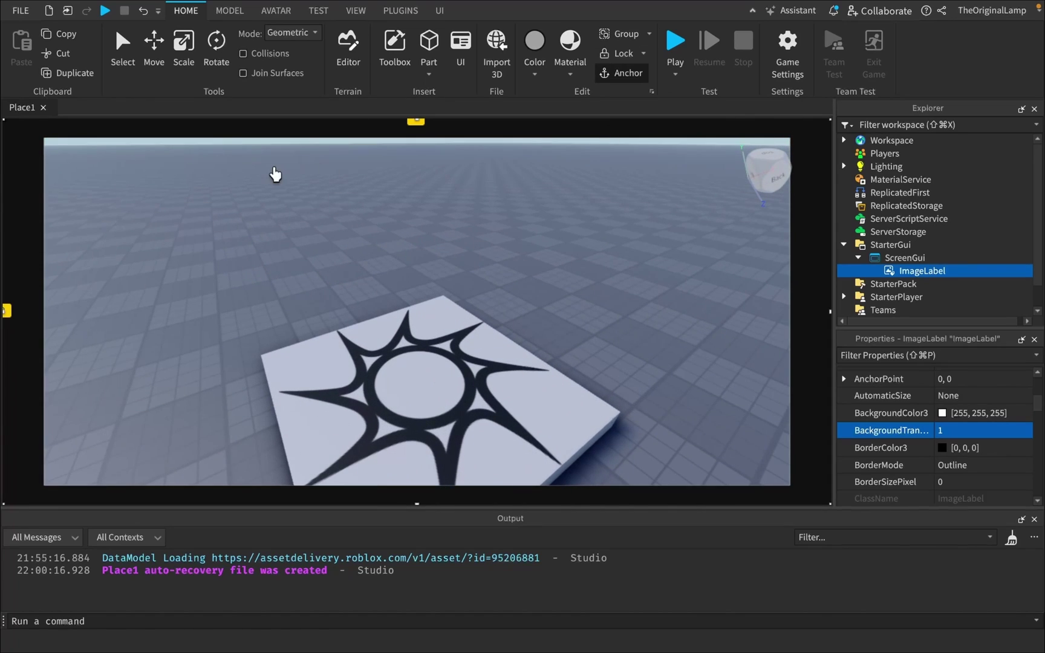
Step: Try the Toolbox image named Black Outline as the ImageLabel's image instead, using its asset ID
left_click(390, 54)
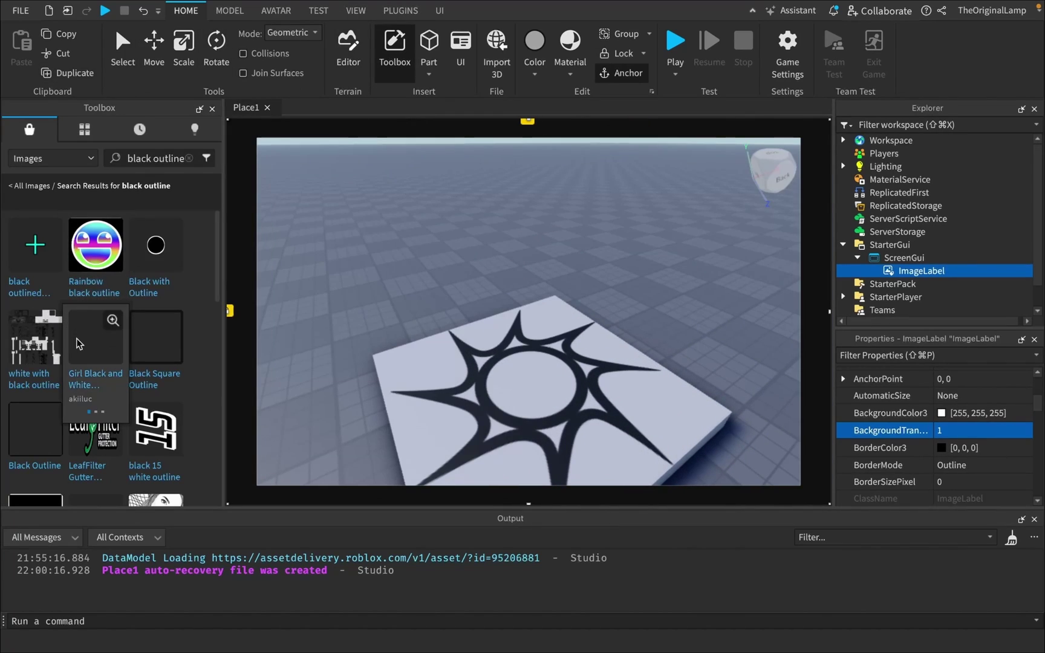
right_click(54, 446)
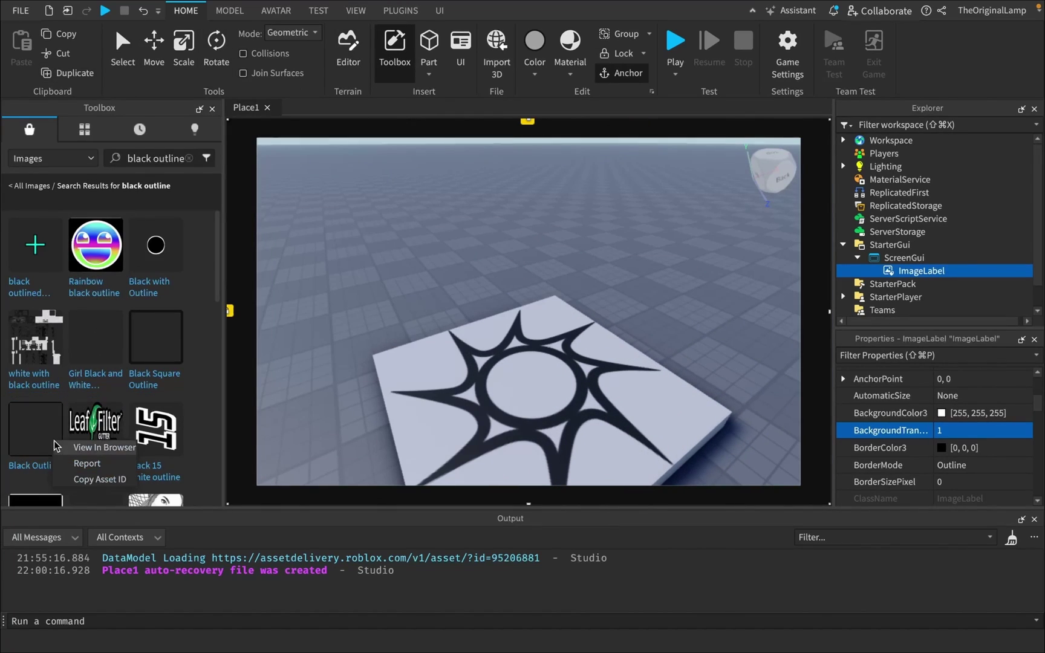
left_click(71, 479)
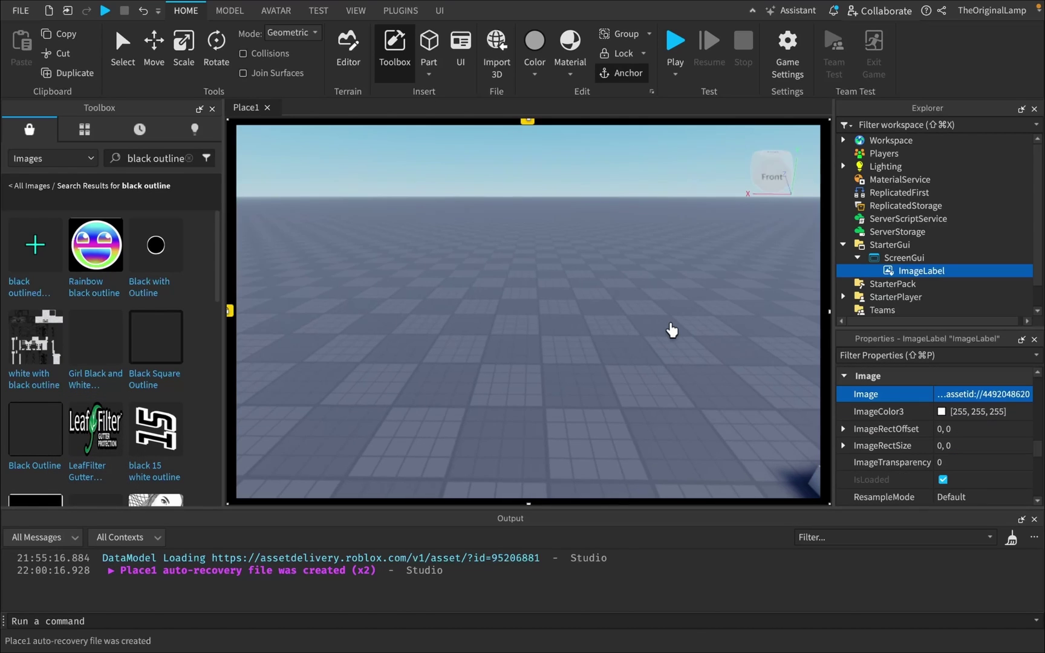
right_click_drag(672, 330, 620, 140)
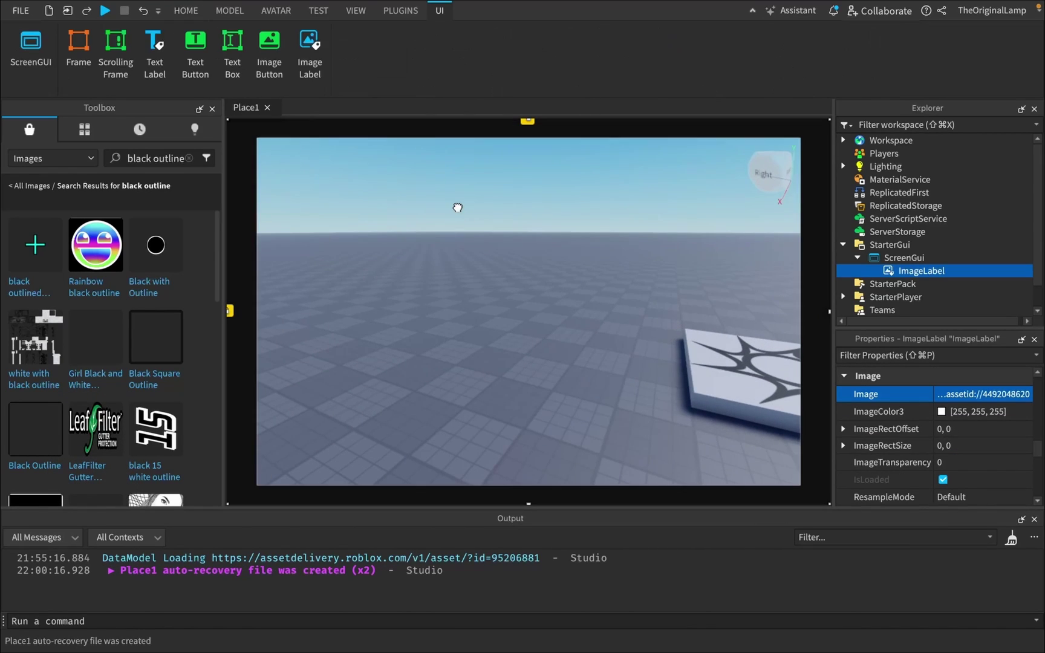
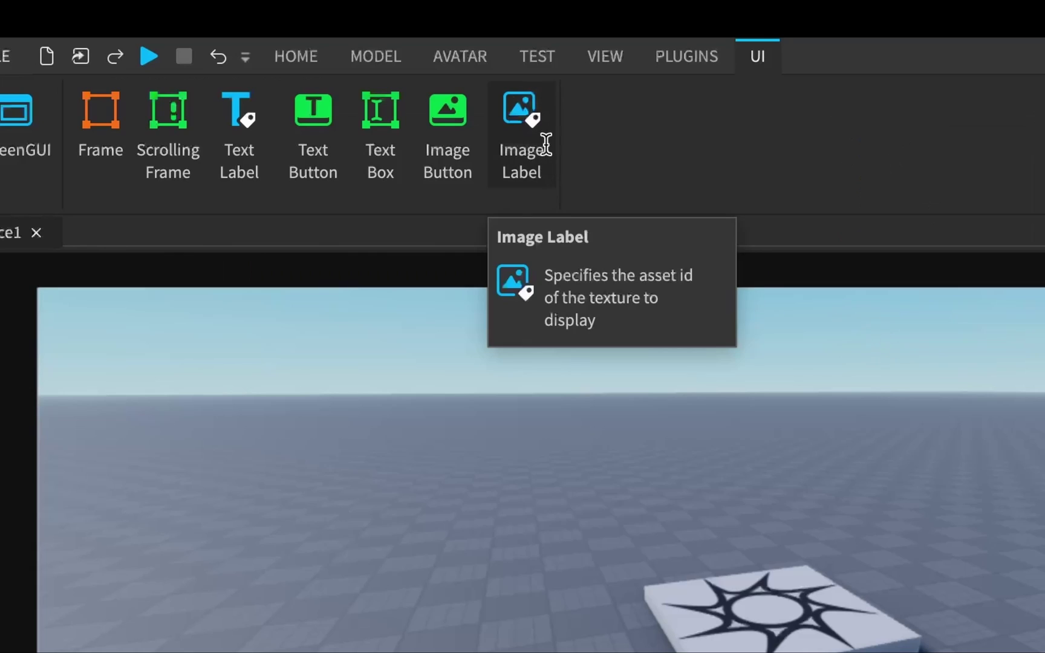
Step: Run a playtest to check how the outline overlay covers the screen, and stop it
left_click(149, 57)
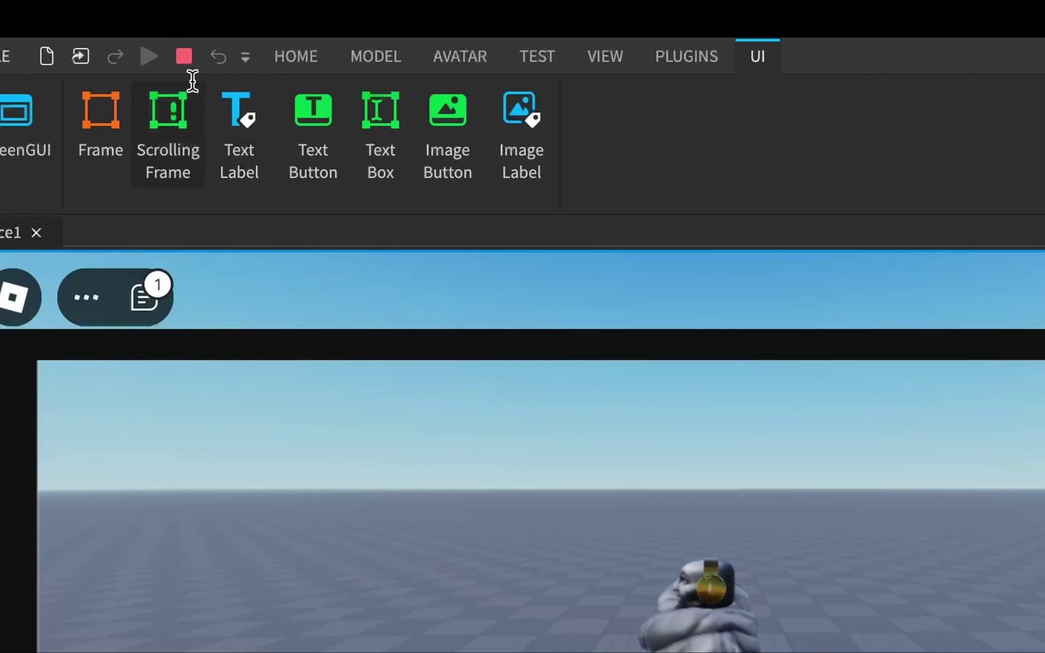
left_click(184, 56)
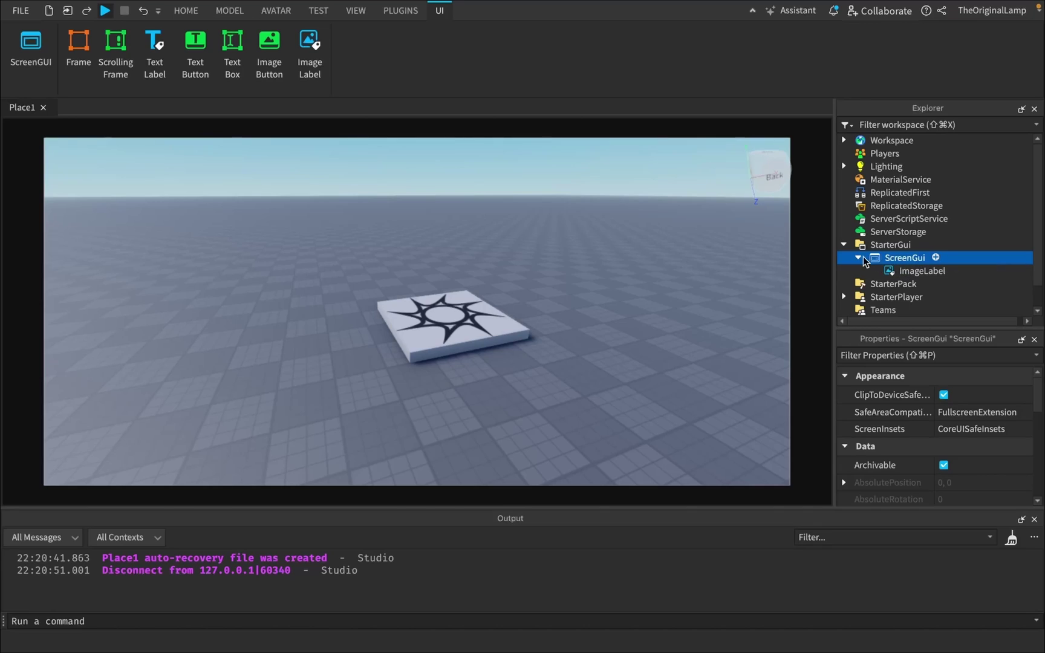
Step: Enable IgnoreGuiInset on the ScreenGui so it extends into the range of Roblox's core UI elements
scroll(939, 460, "down", 5)
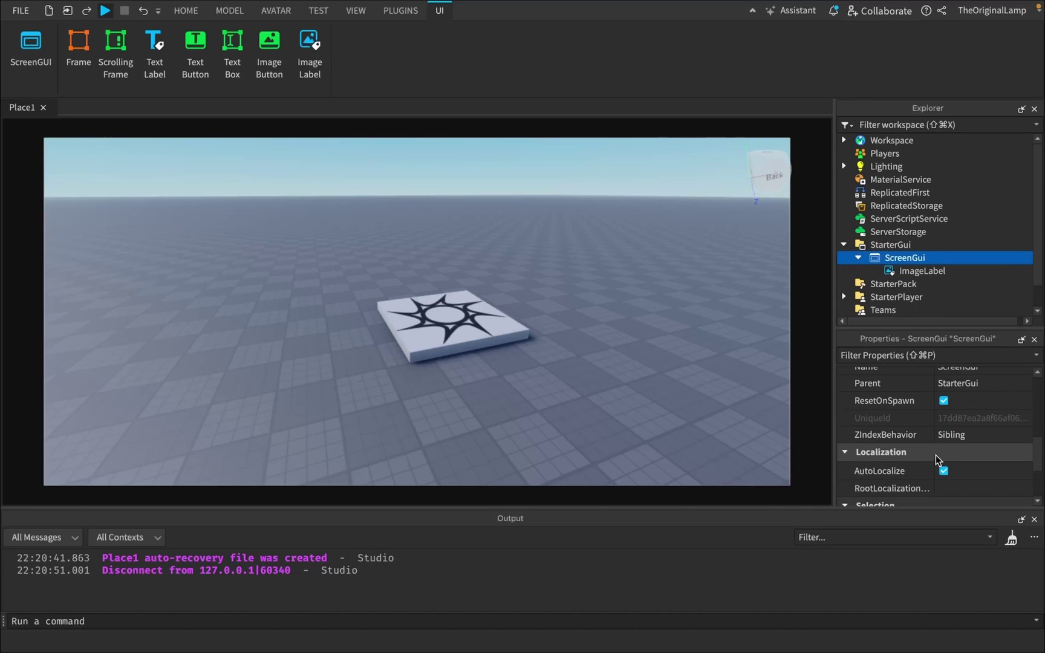
scroll(956, 426, "up", 3)
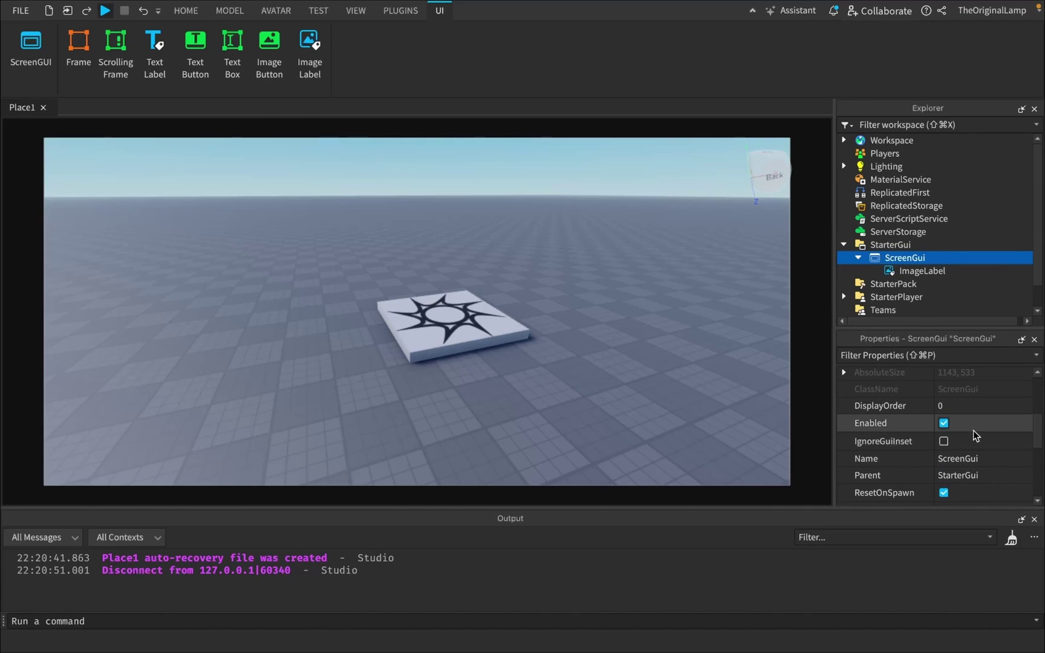
mouse_move(900, 449)
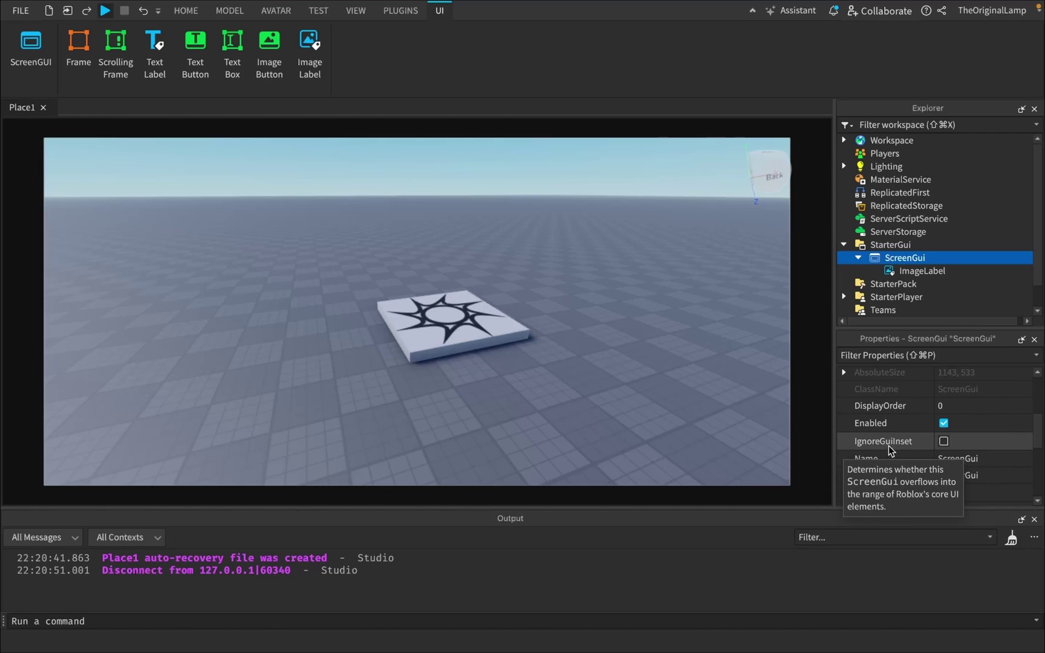
left_click(944, 441)
scroll(1001, 451, "down", 3)
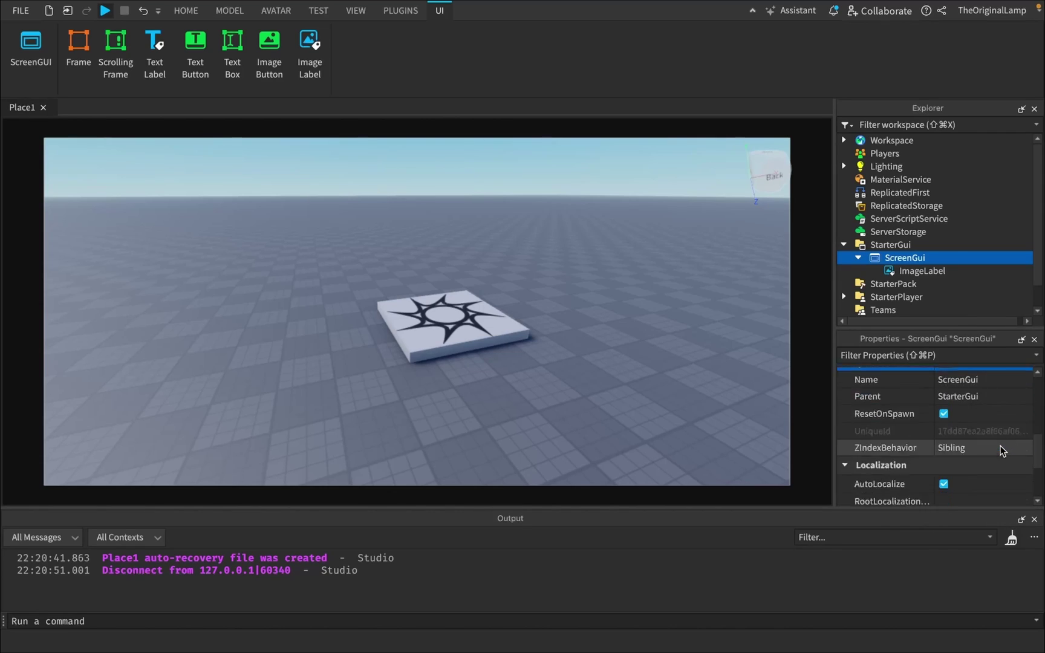
scroll(1001, 451, "up", 4)
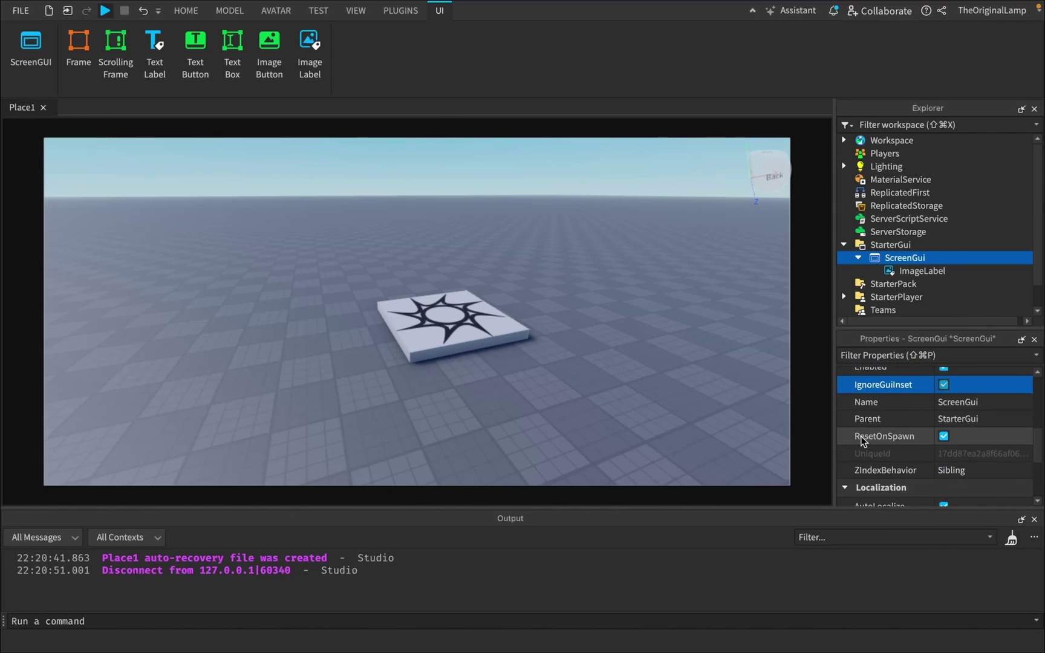
left_click(941, 436)
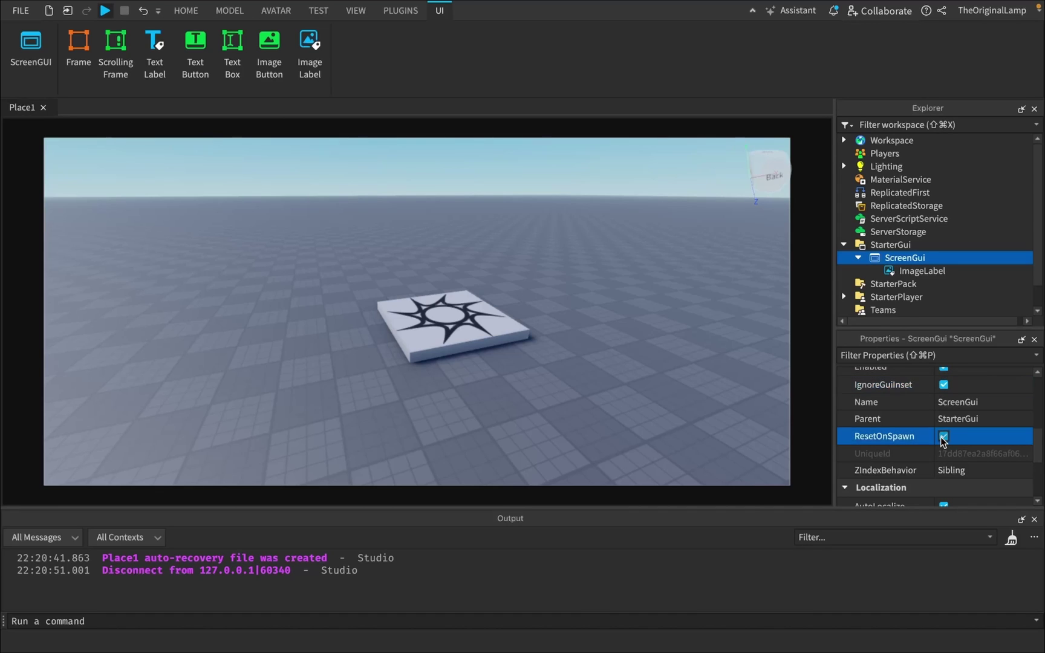
Step: Run a playtest to check the overlay with IgnoreGuiInset enabled, and stop it
left_click(105, 11)
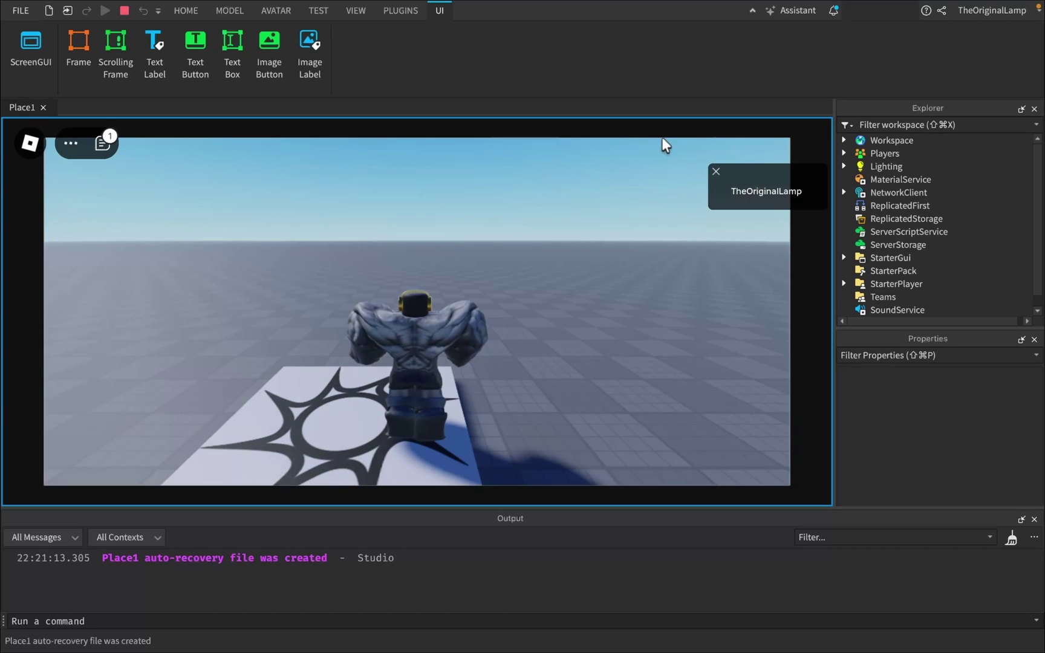
key("shift+F5")
key("w")
right_click_drag(647, 270, 648, 270)
key("a")
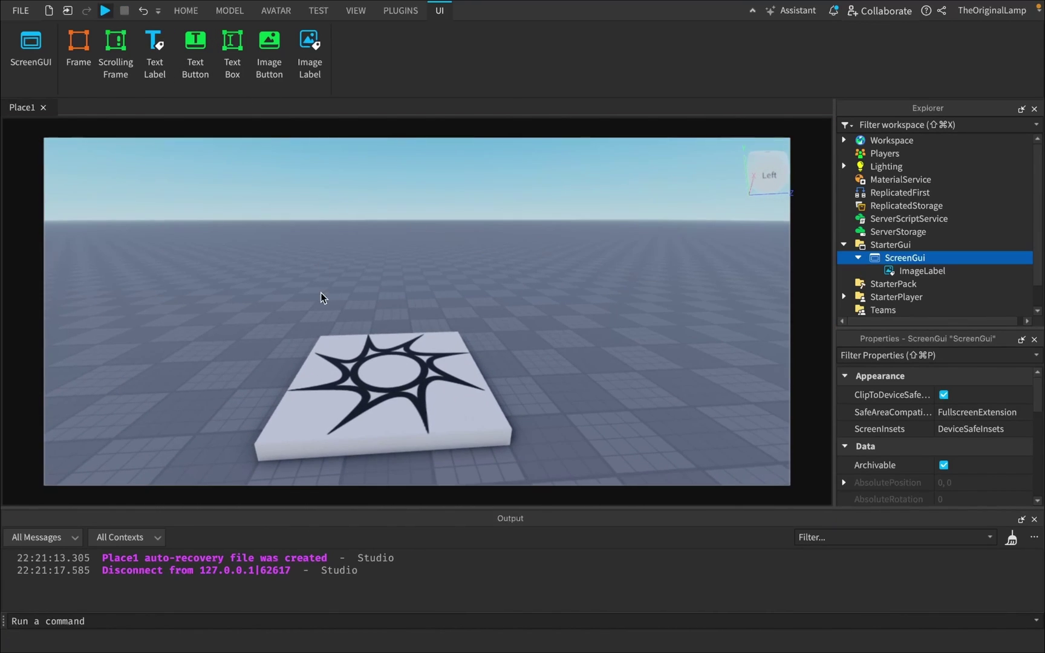
key("d")
right_click_drag(361, 326, 356, 321)
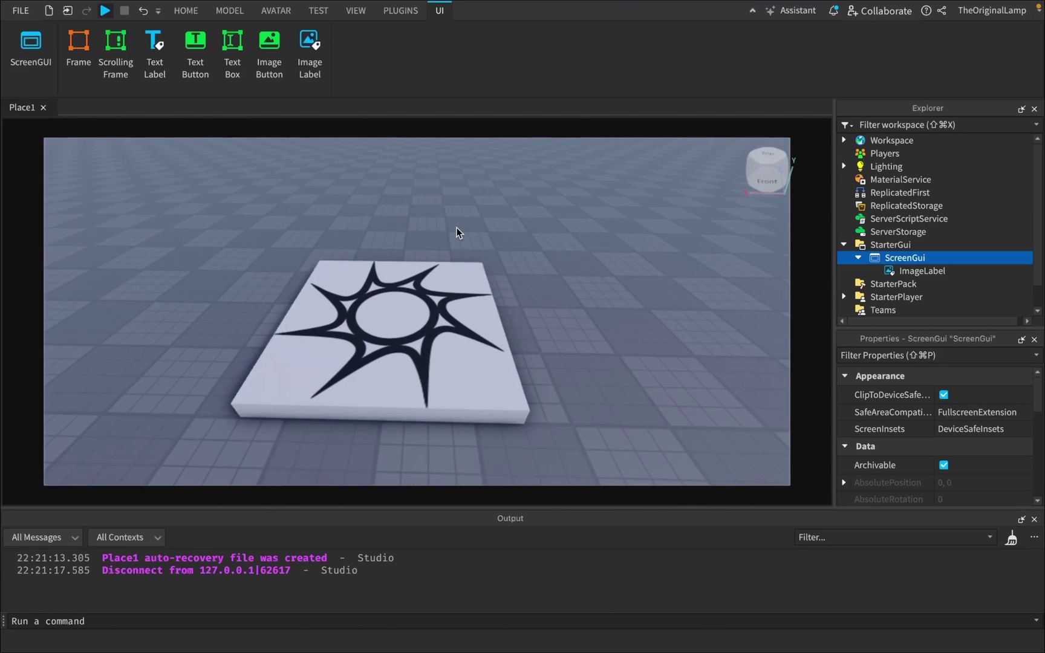
right_click_drag(455, 228, 455, 225)
key("d")
right_click_drag(506, 313, 506, 308)
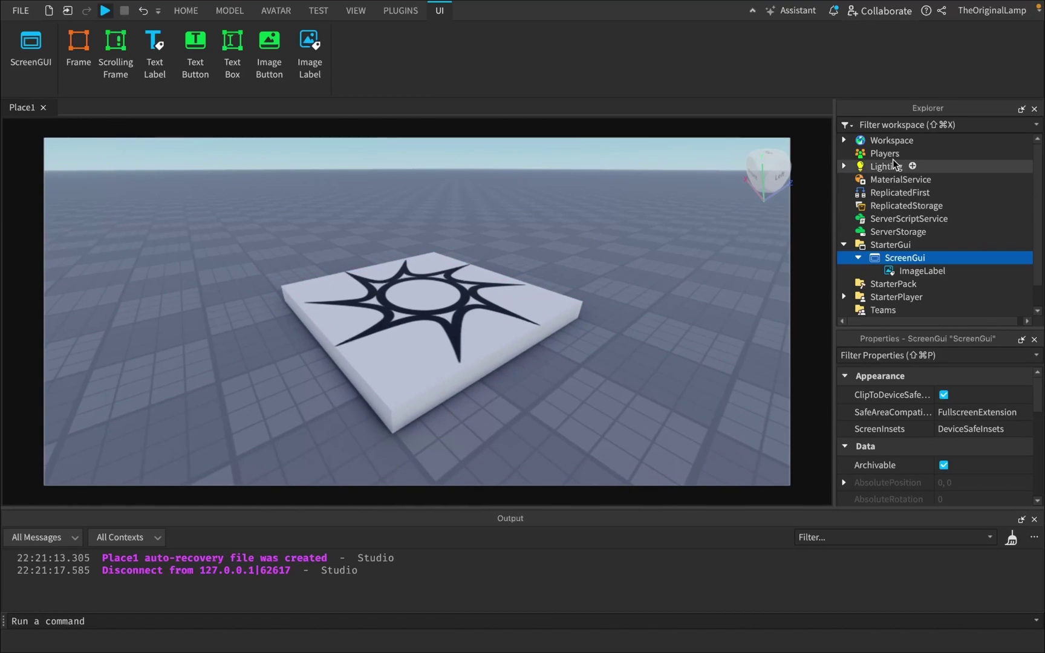
Step: Add a ColorCorrectionEffect to Lighting and select it to show its State properties
left_click(912, 167)
type("colo")
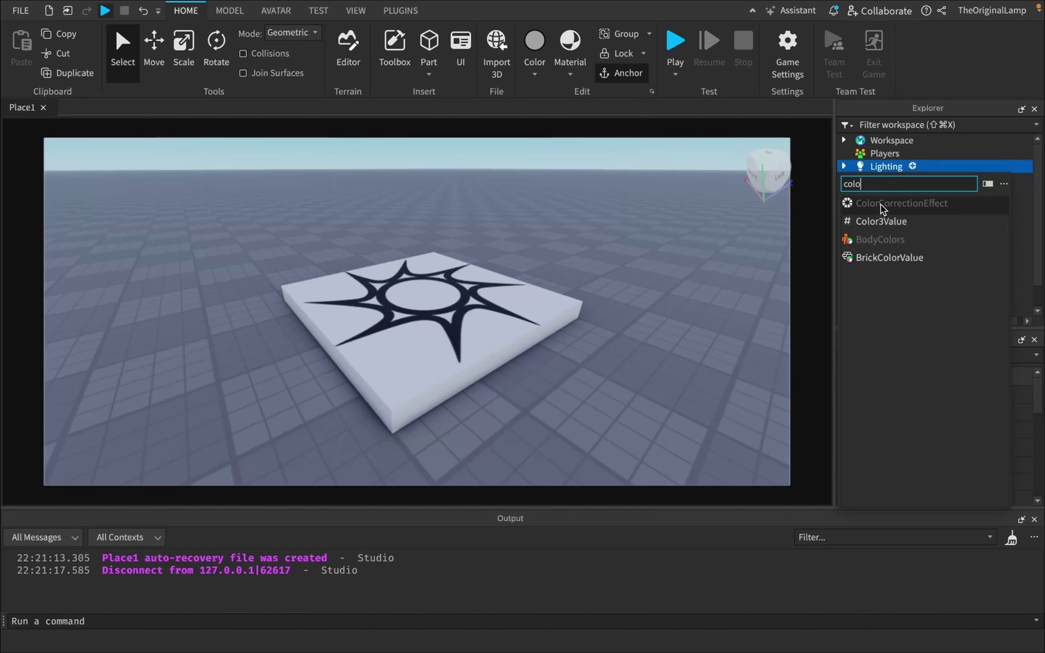
left_click(881, 204)
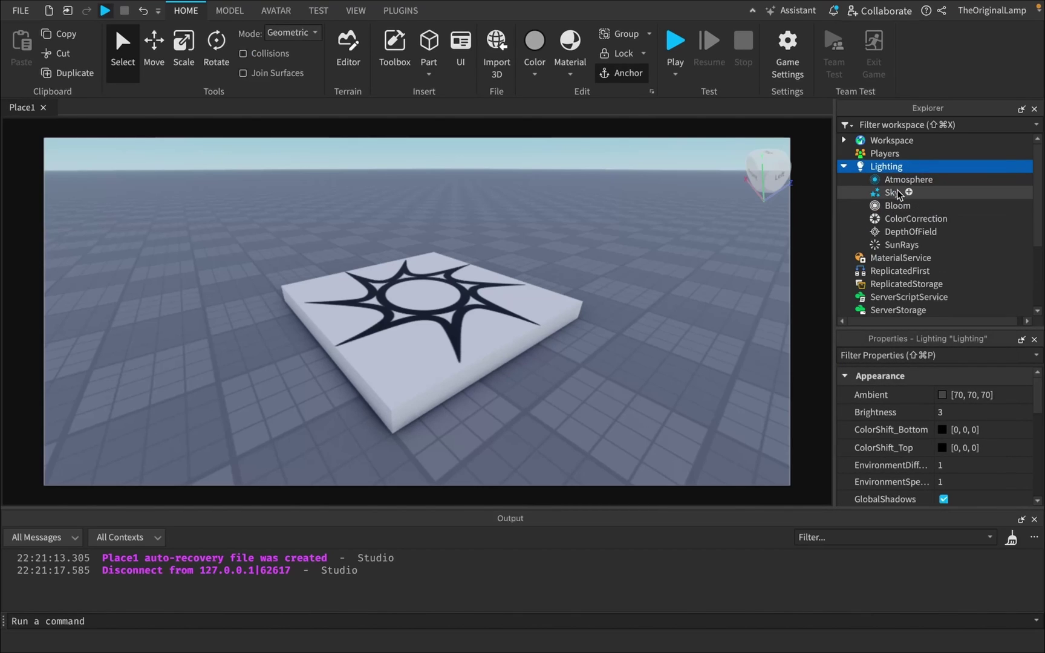
scroll(903, 415, "down", 5)
scroll(903, 411, "up", 1)
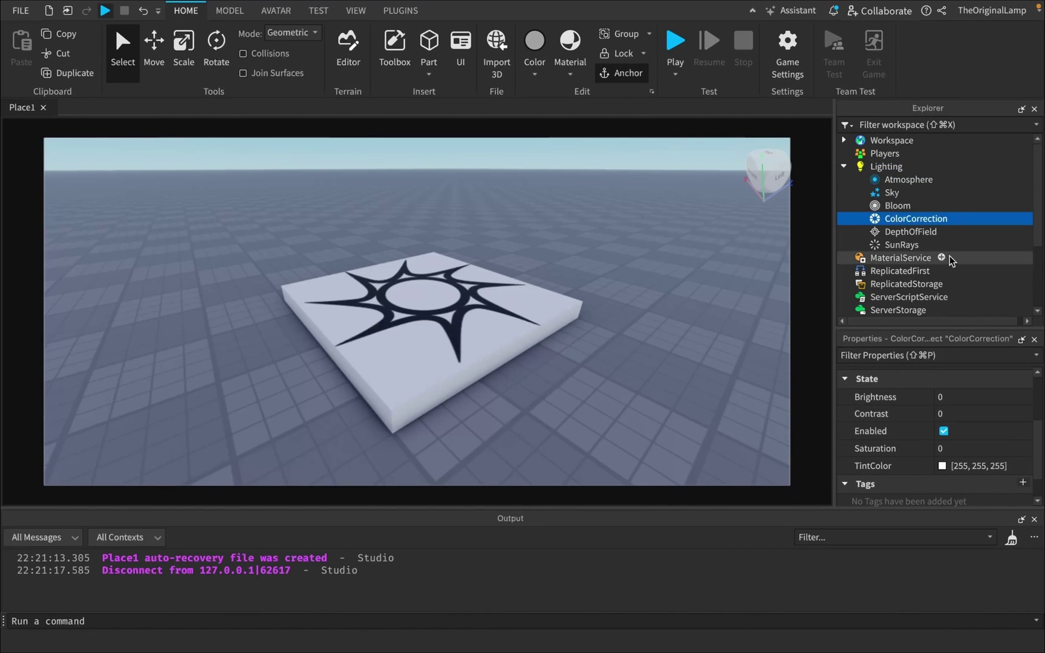
Step: Try a blue TintColor of [14, 164, 255] on the ColorCorrection effect and view it on the baseplate scene
right_click_drag(637, 310, 636, 310)
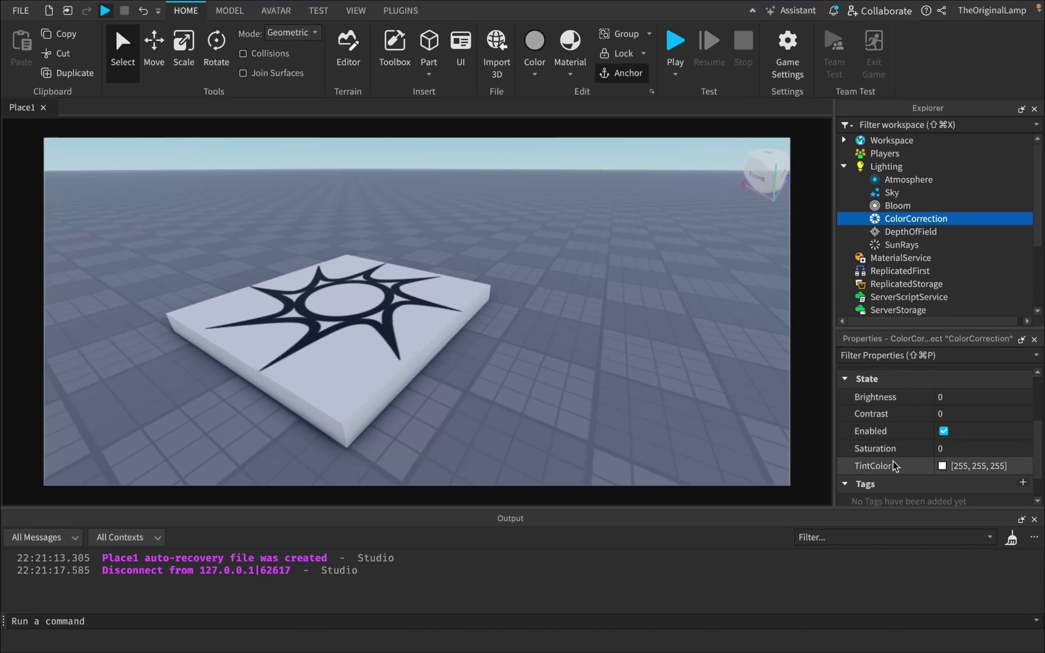
right_click_drag(593, 347, 593, 347)
right_click_drag(683, 370, 683, 370)
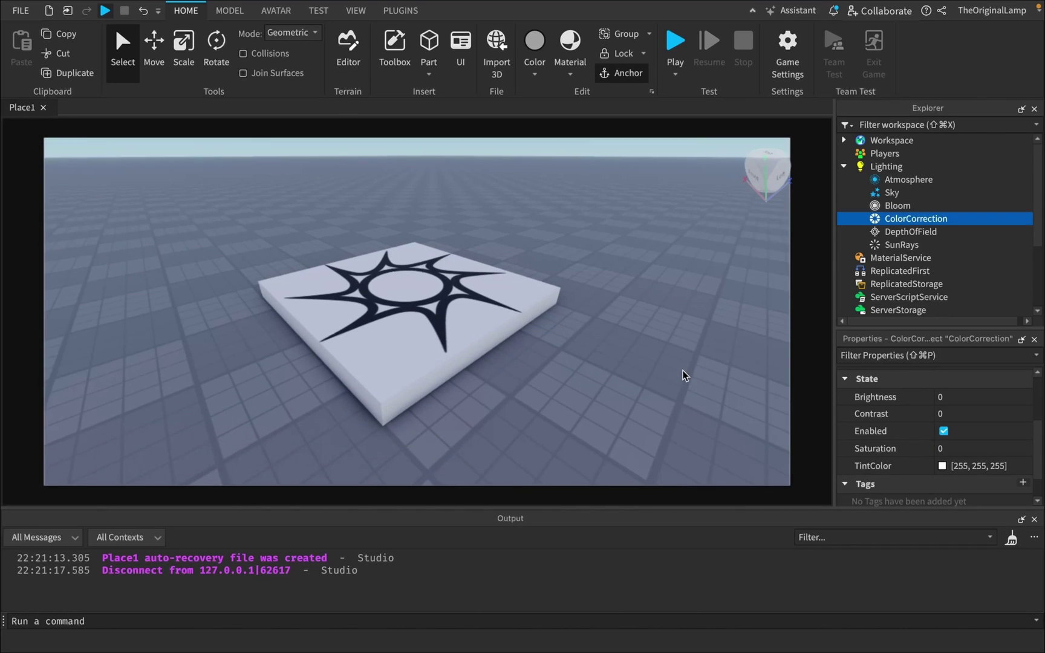
left_click(942, 466)
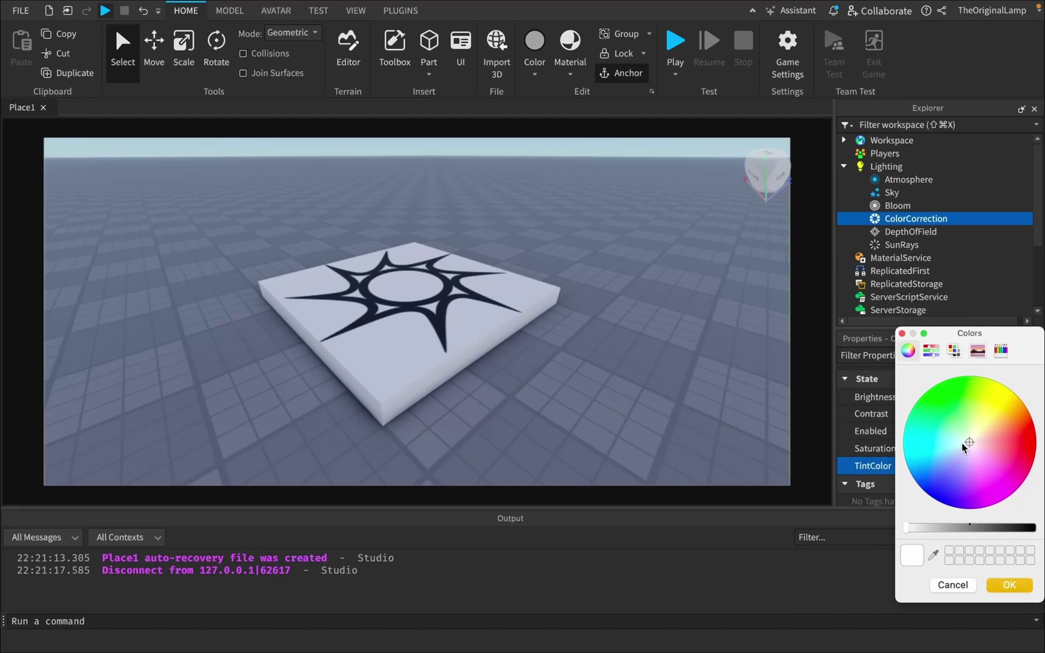
left_click_drag(944, 528, 870, 514)
left_click_drag(970, 442, 912, 467)
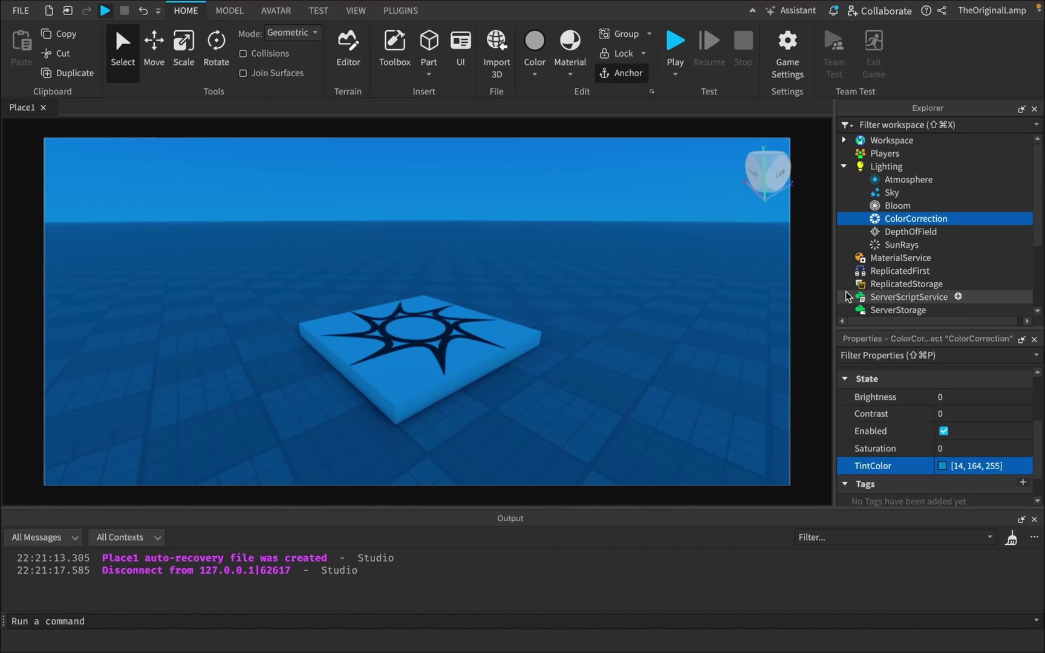
right_click_drag(636, 309, 611, 307)
Step: Set the ColorCorrection effect's TintColor to magenta, [245, 0, 249]
left_click(942, 466)
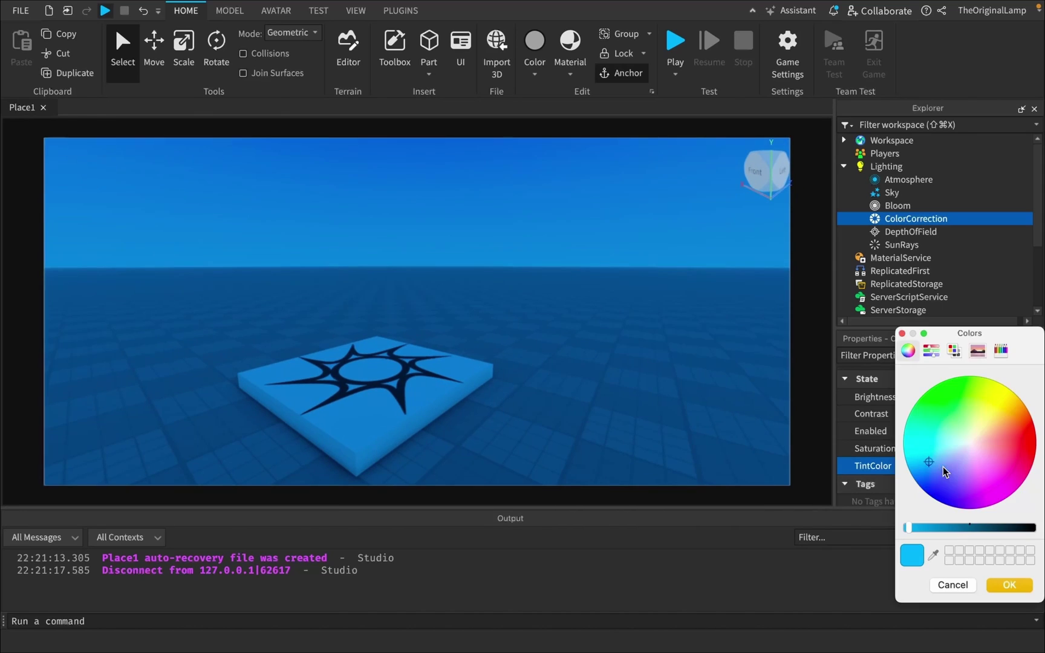
left_click_drag(947, 473, 1002, 506)
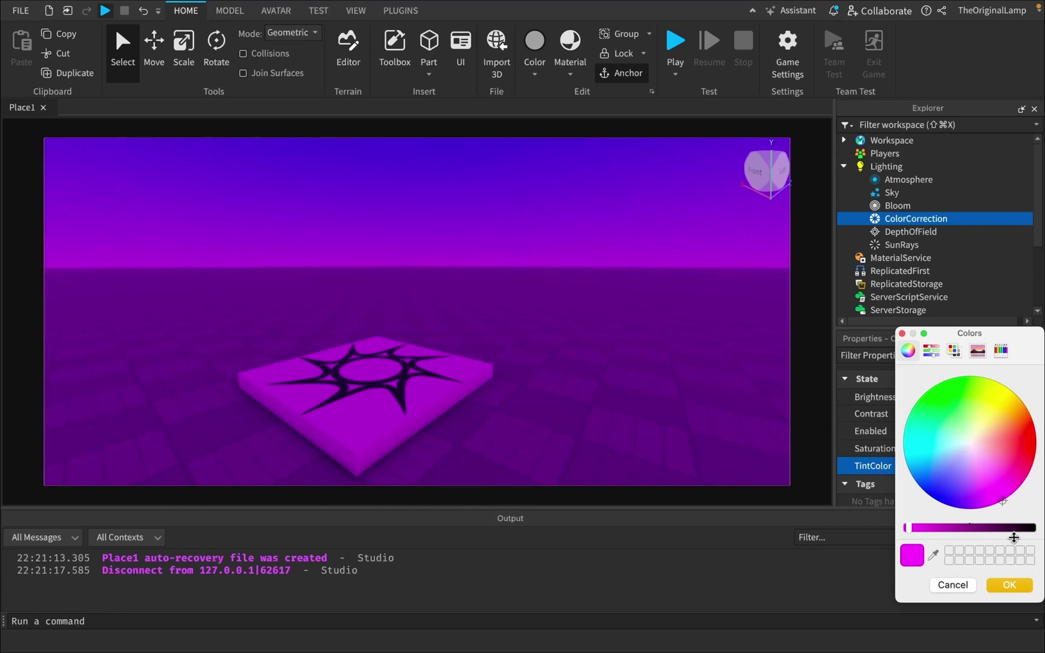
left_click(1009, 585)
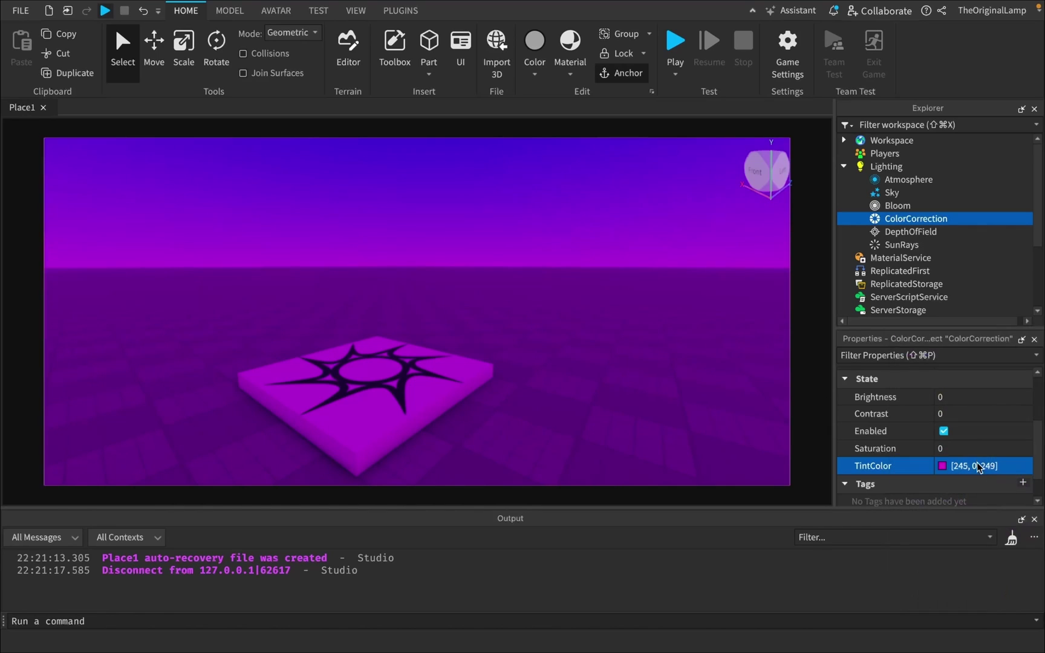
Step: Set the ColorCorrection effect's Contrast to 0.8, Saturation to 0.7 and Brightness to 0.1
left_click(988, 416)
left_click_drag(1007, 417, 1026, 456)
left_click(997, 450)
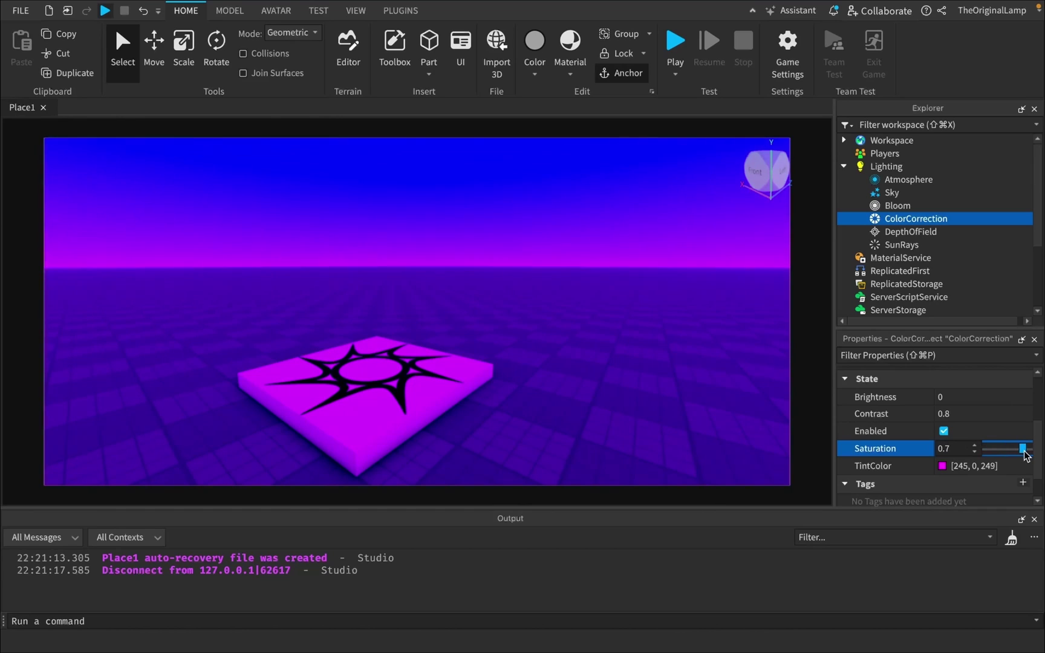
left_click(1001, 402)
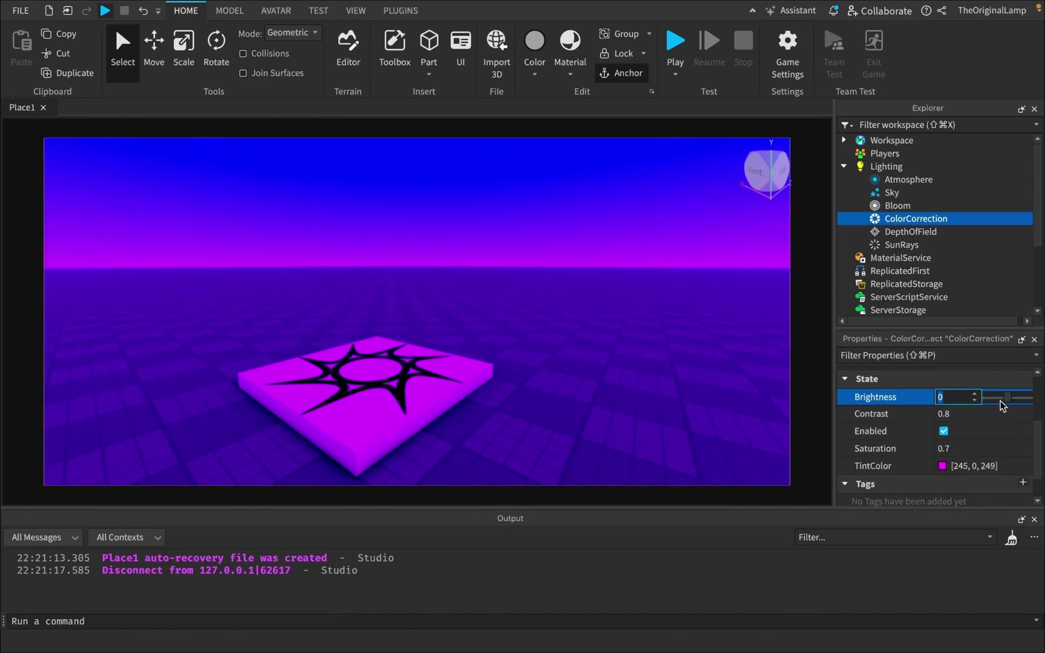
left_click_drag(1008, 401, 1010, 401)
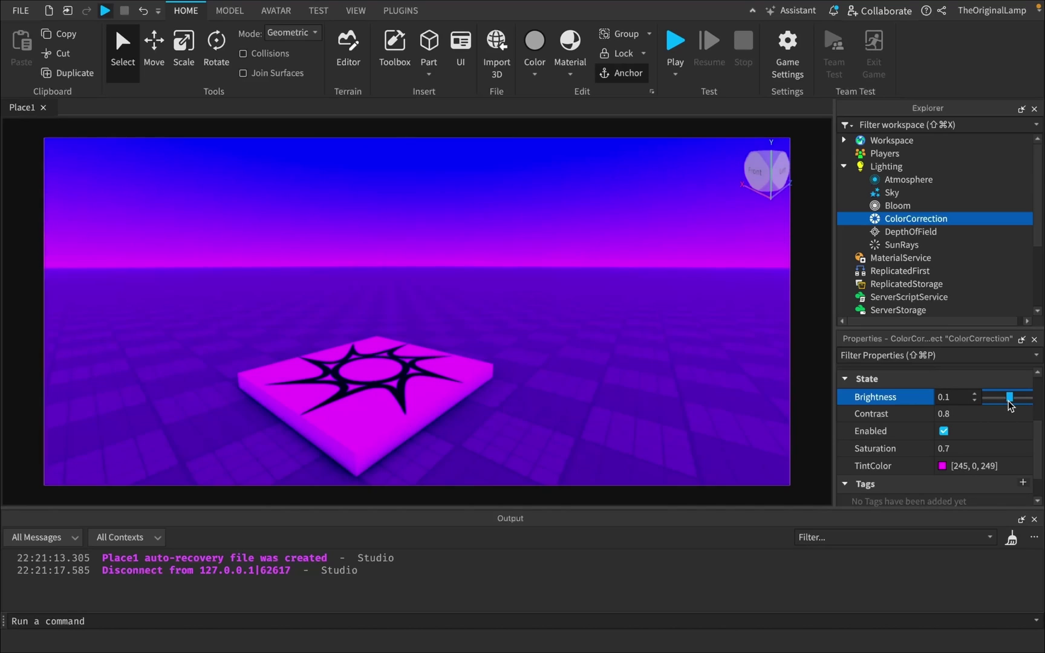
Step: Rename the ColorCorrection effect under Lighting to VRColor
right_click_drag(677, 299, 672, 291)
key("w")
right_click_drag(602, 301, 602, 303)
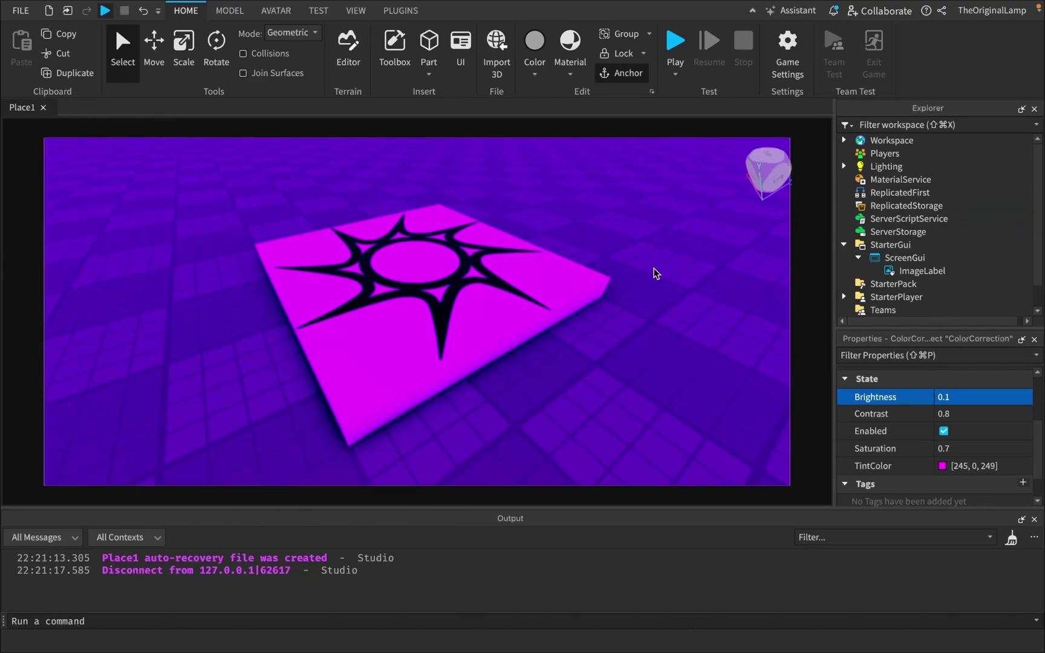
left_click(846, 167)
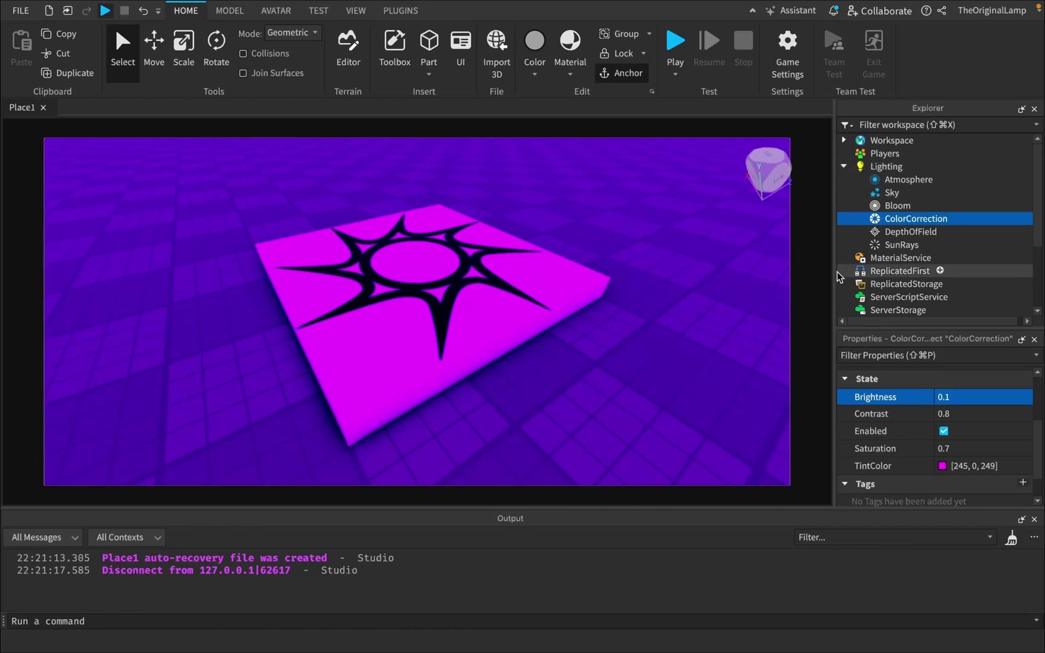
right_click_drag(648, 296, 649, 296)
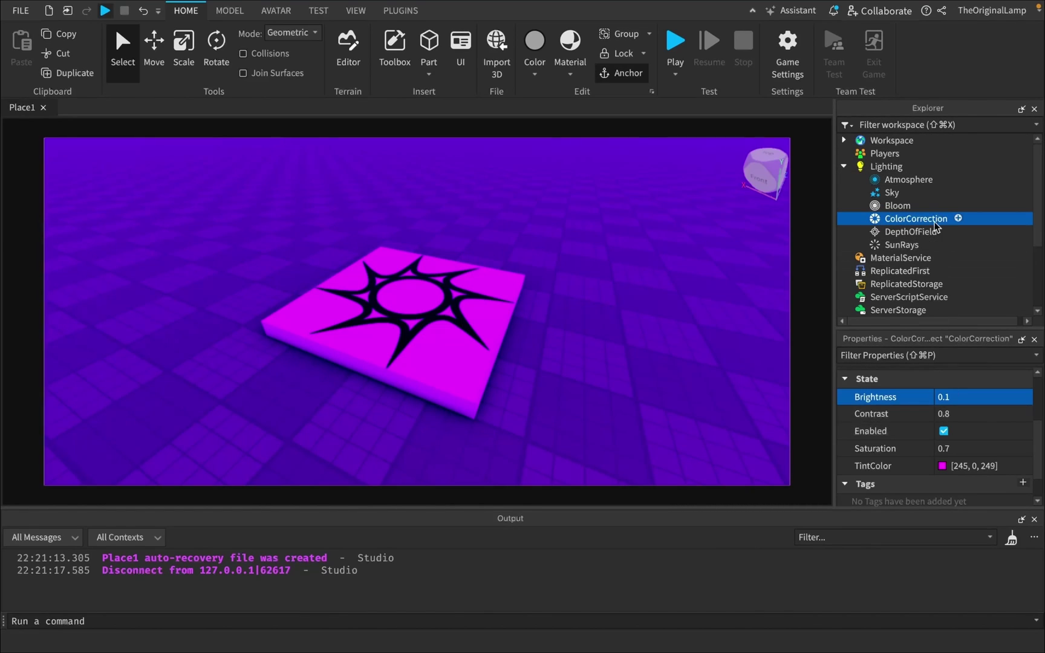
double_click(923, 218)
type("VRCo")
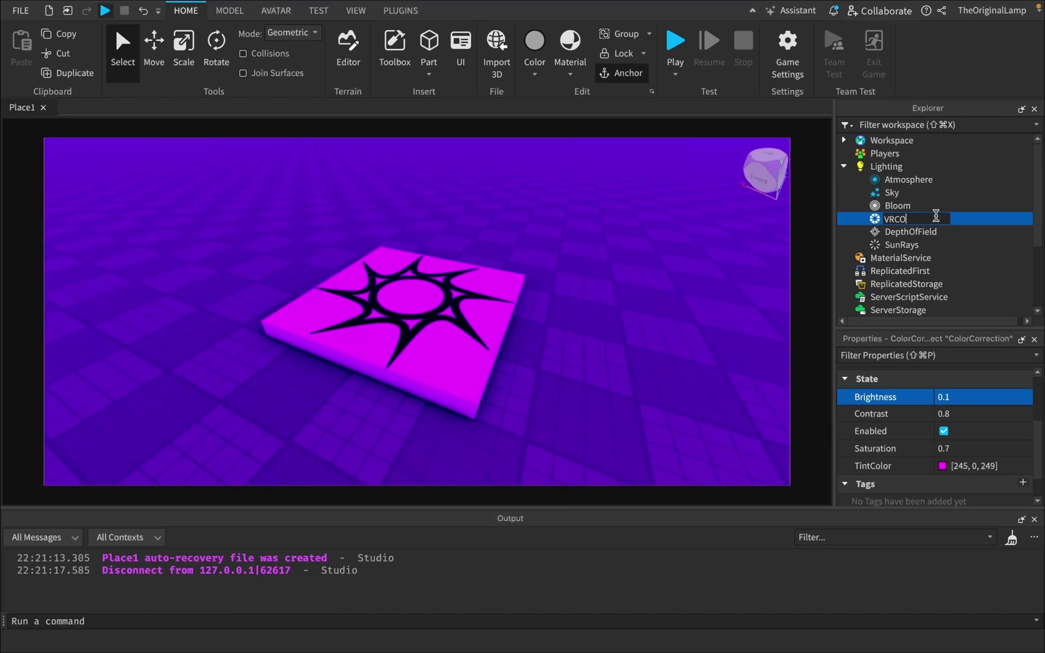
type("lor")
key("Return")
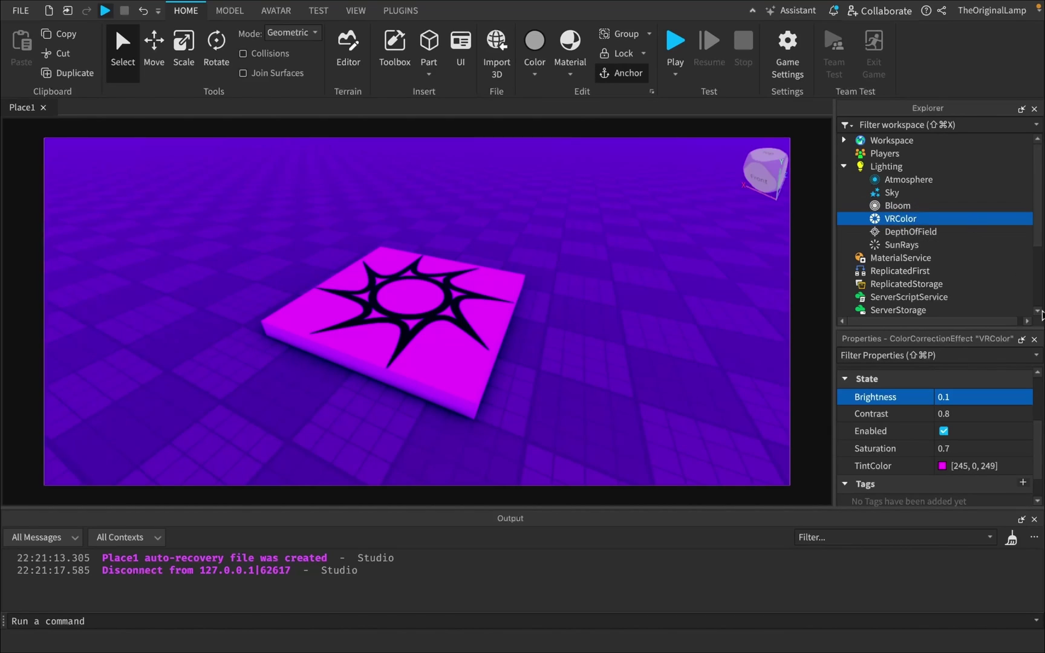
Step: Toggle VRColor's Enabled property to compare the scene with and without the effect, and leave it disabled
left_click(944, 431)
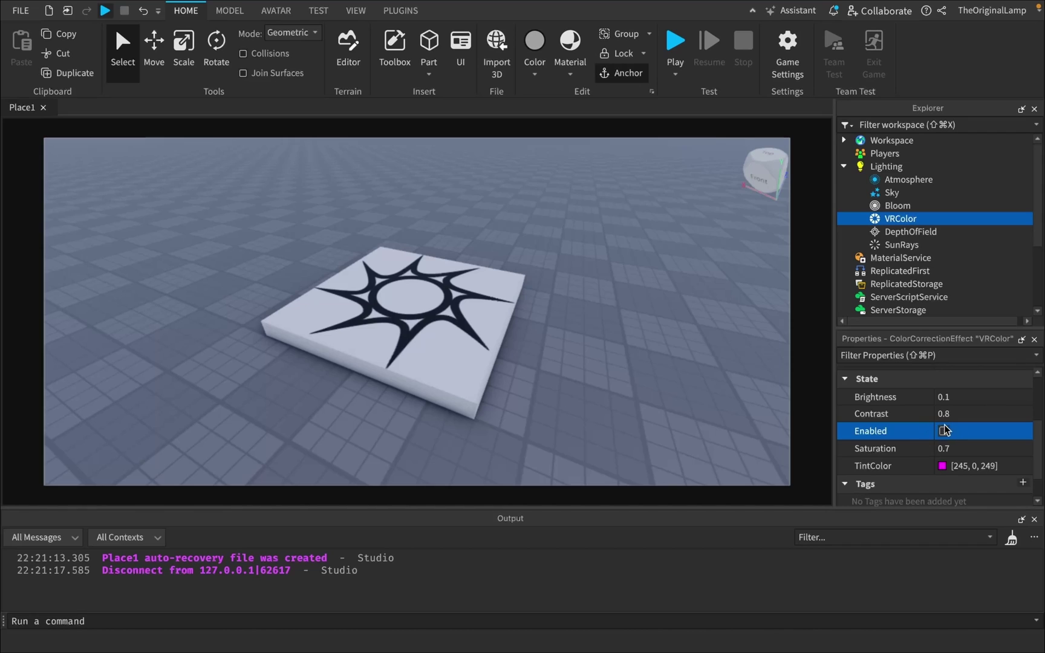
left_click(943, 431)
left_click(944, 431)
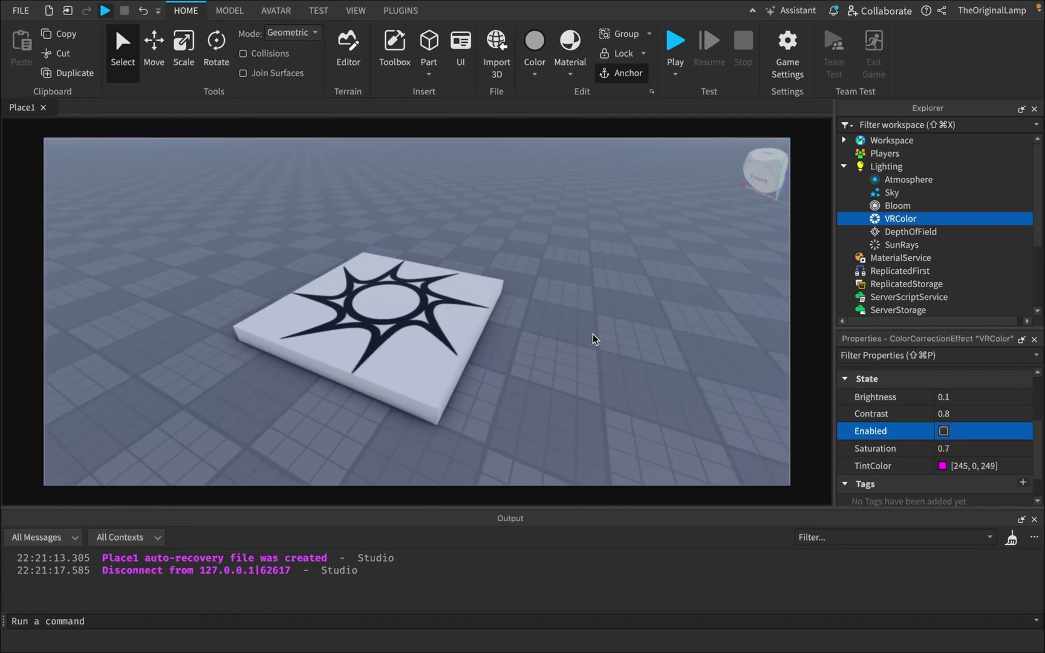
right_click_drag(593, 339, 595, 341)
key("s")
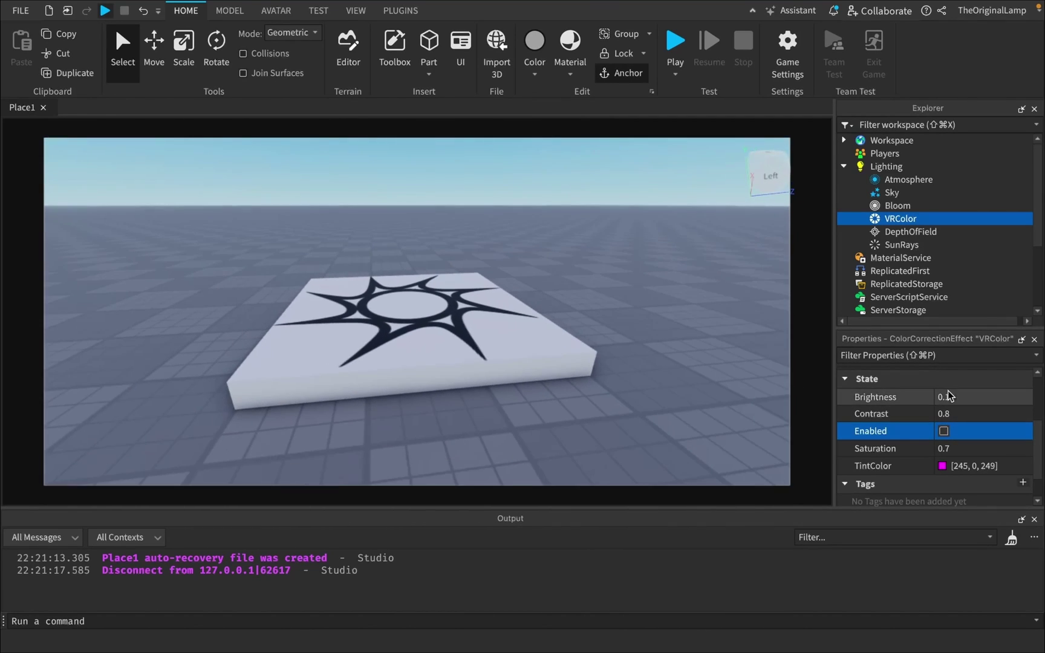
left_click(944, 431)
left_click(943, 430)
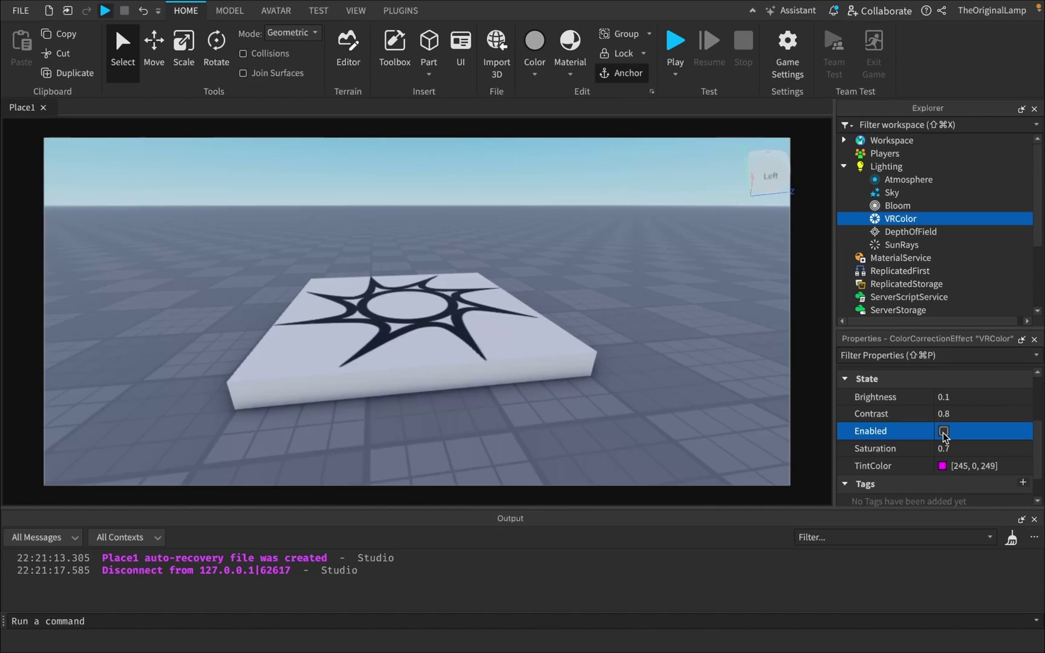
left_click(944, 431)
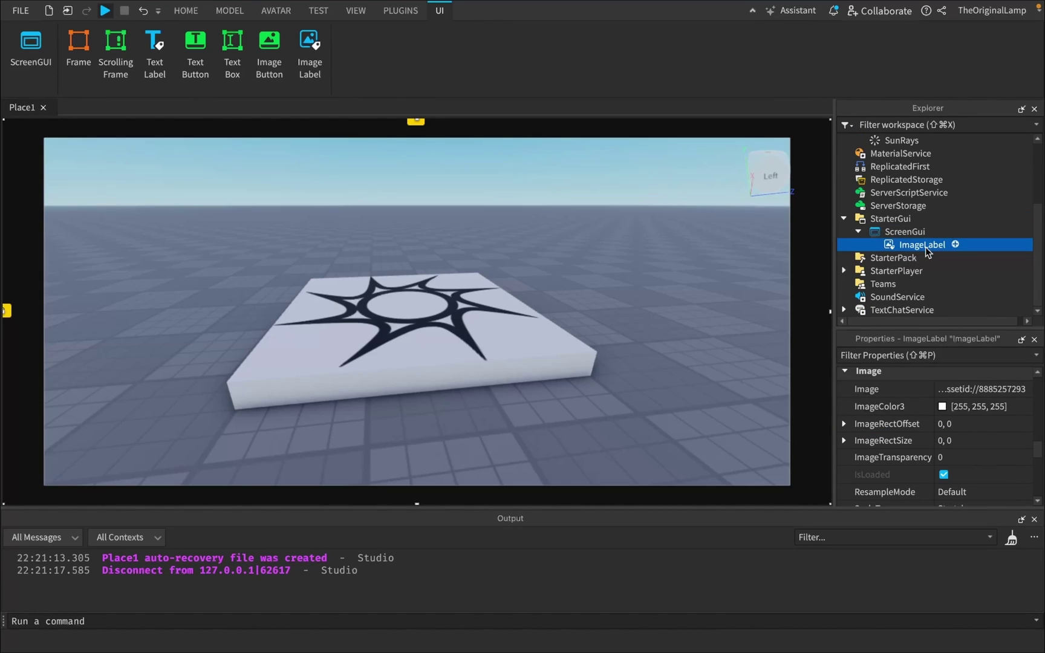
Step: Turn off the Visible property of the ImageLabel in ScreenGui so the outline overlay starts hidden
scroll(947, 418, "up", 10)
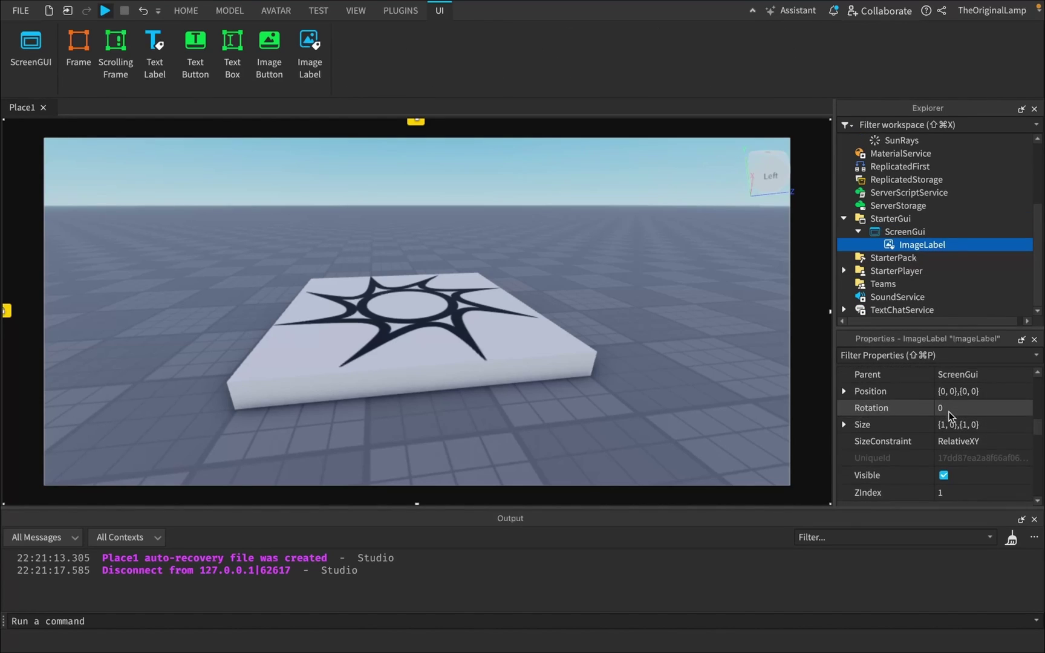
scroll(948, 416, "up", 3)
scroll(907, 423, "down", 4)
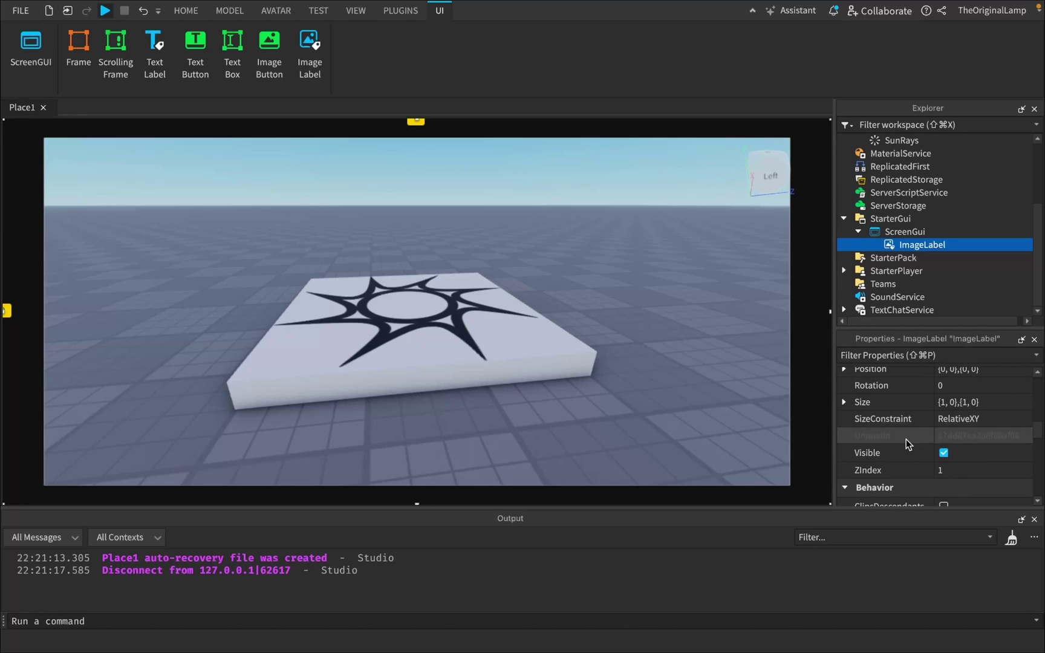
left_click(944, 453)
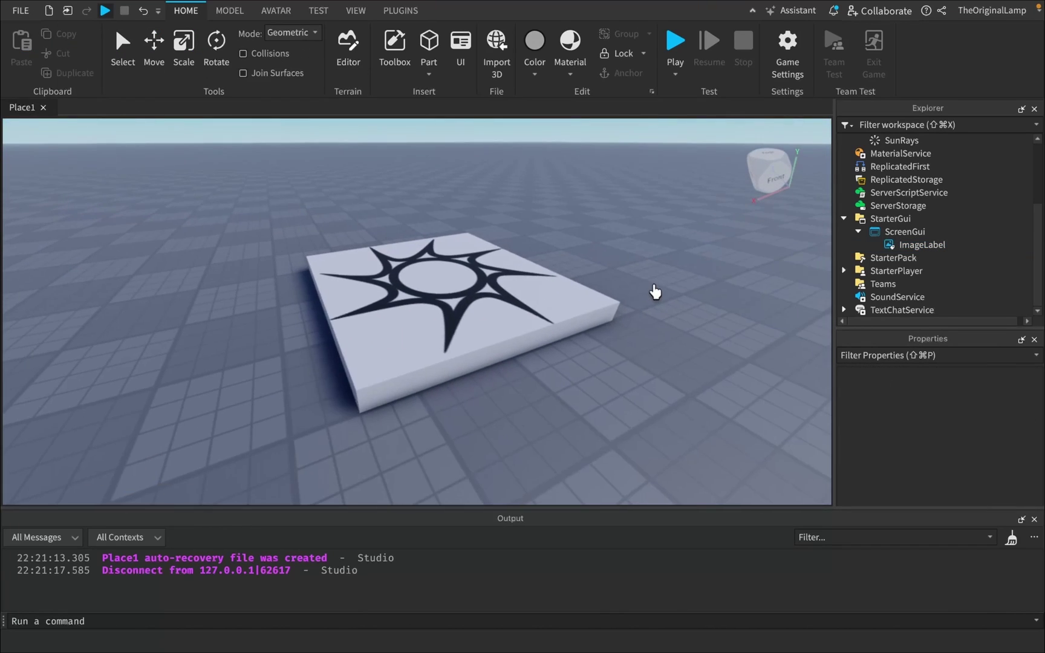
right_click_drag(655, 291, 655, 293)
key("a")
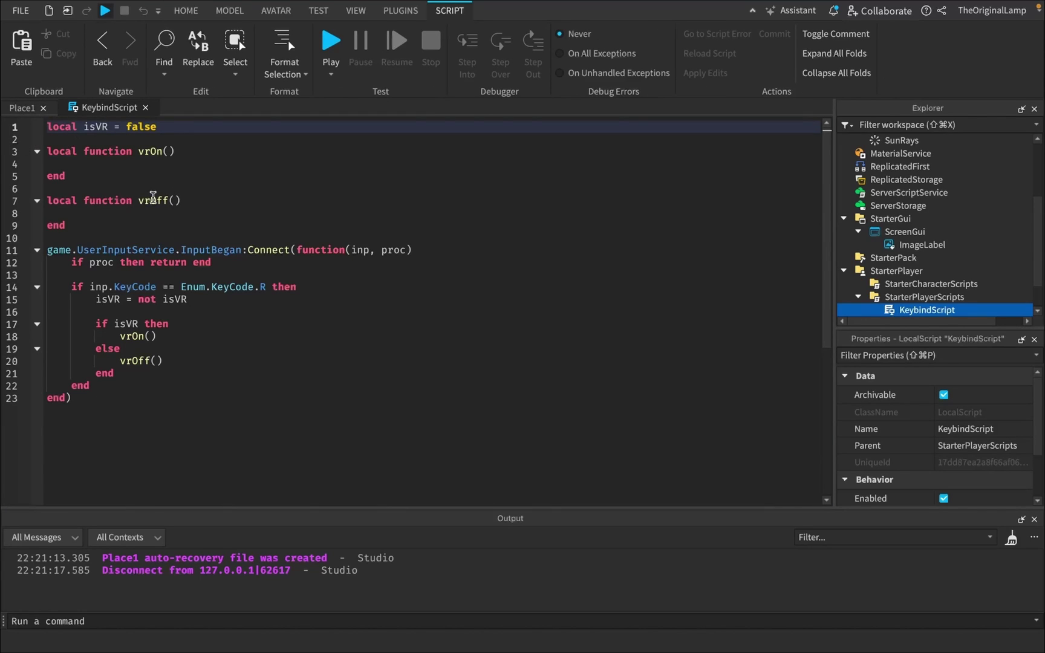
Step: Review KeybindScript's isVR variable, its empty vrOn and vrOff functions, and the InputBegan handler
left_click_drag(103, 225, 34, 142)
left_click(106, 215)
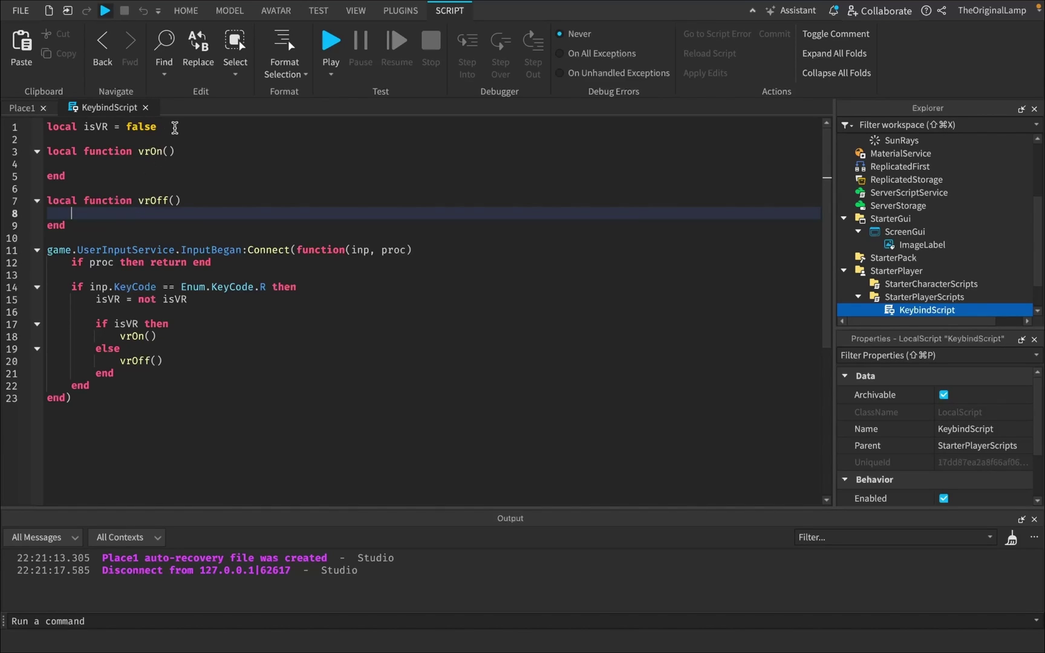
left_click_drag(165, 127, 43, 129)
left_click(224, 153)
left_click(208, 129)
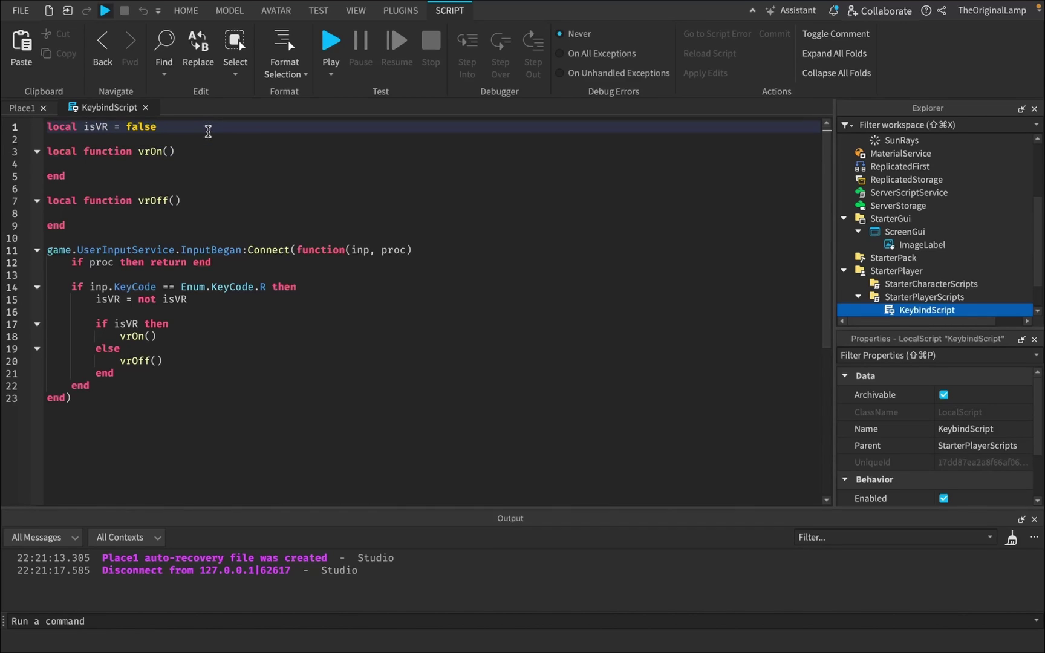
left_click_drag(151, 127, 48, 125)
left_click(174, 138)
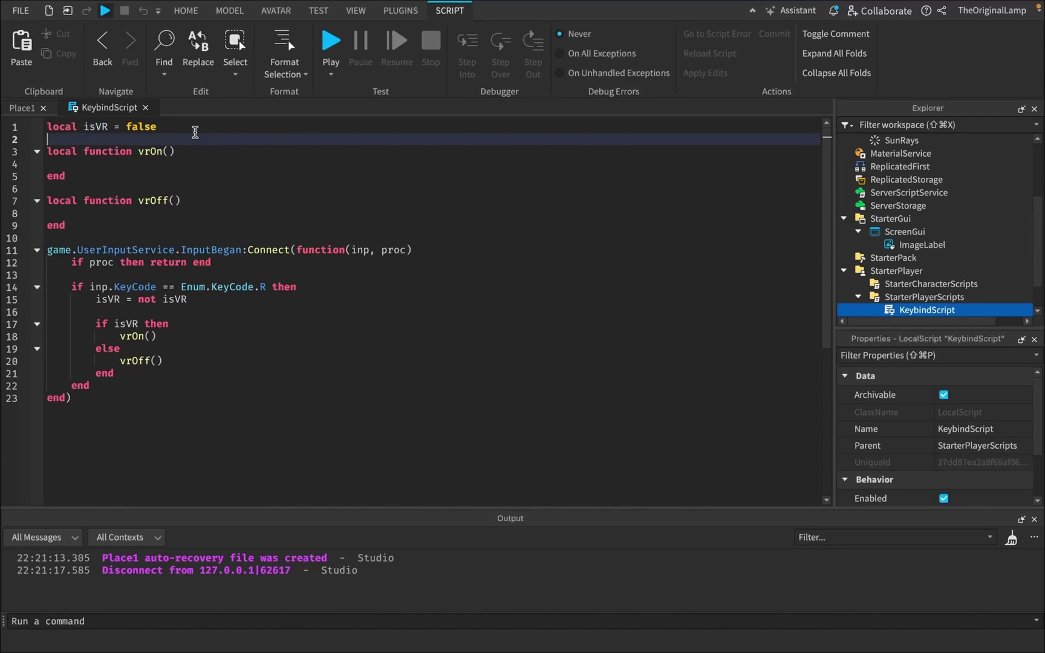
left_click_drag(115, 177, 44, 151)
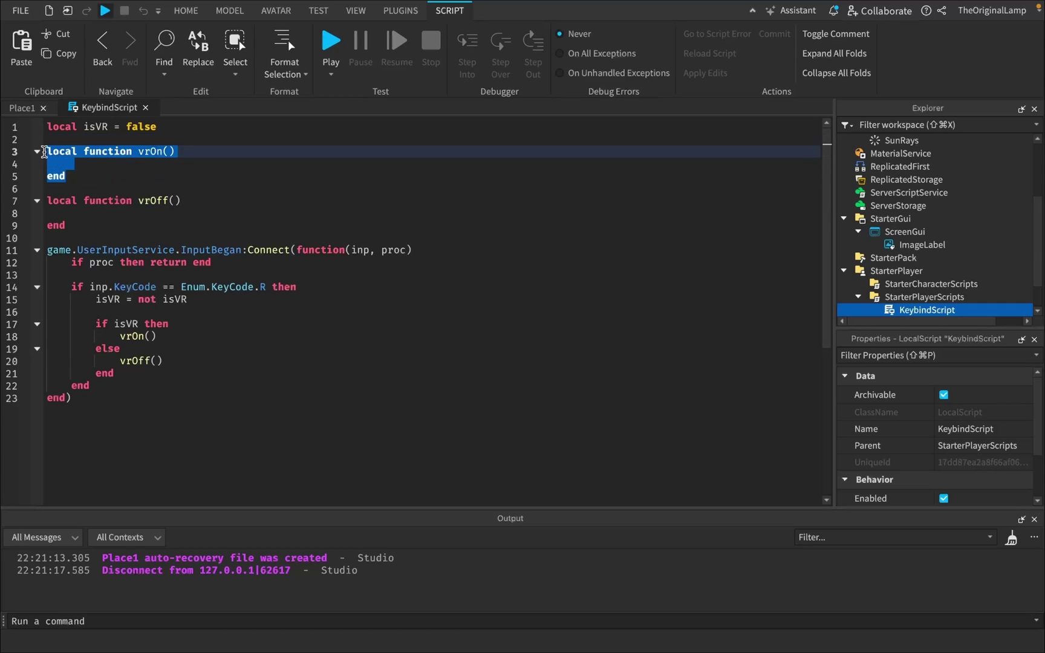
left_click(113, 179)
left_click_drag(139, 176, 35, 150)
left_click_drag(84, 221, 43, 202)
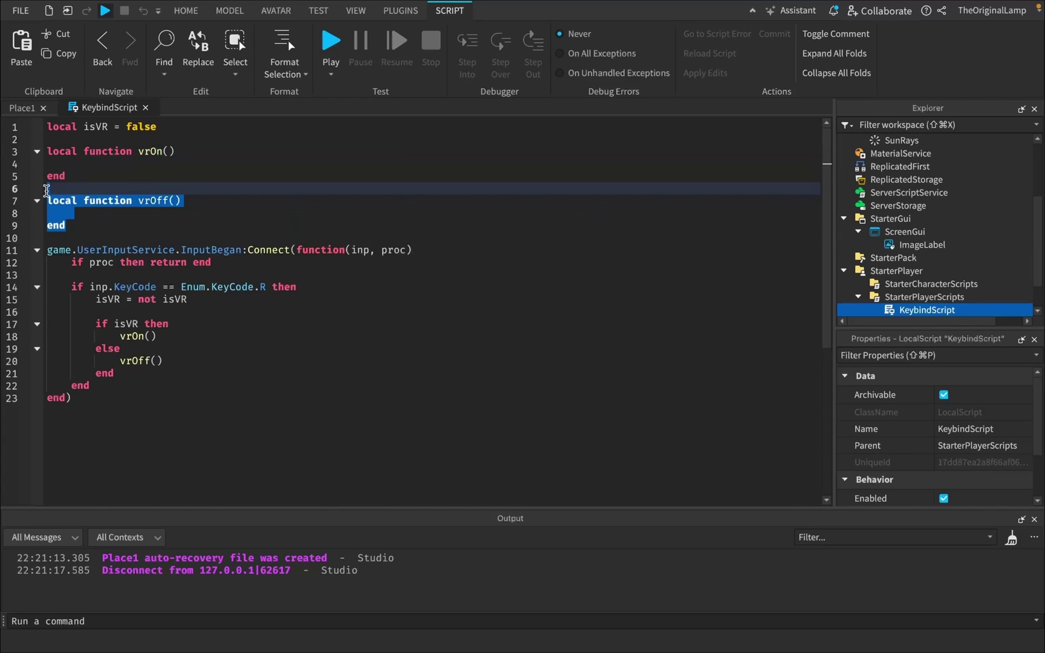
left_click(145, 336)
left_click_drag(100, 400, 46, 266)
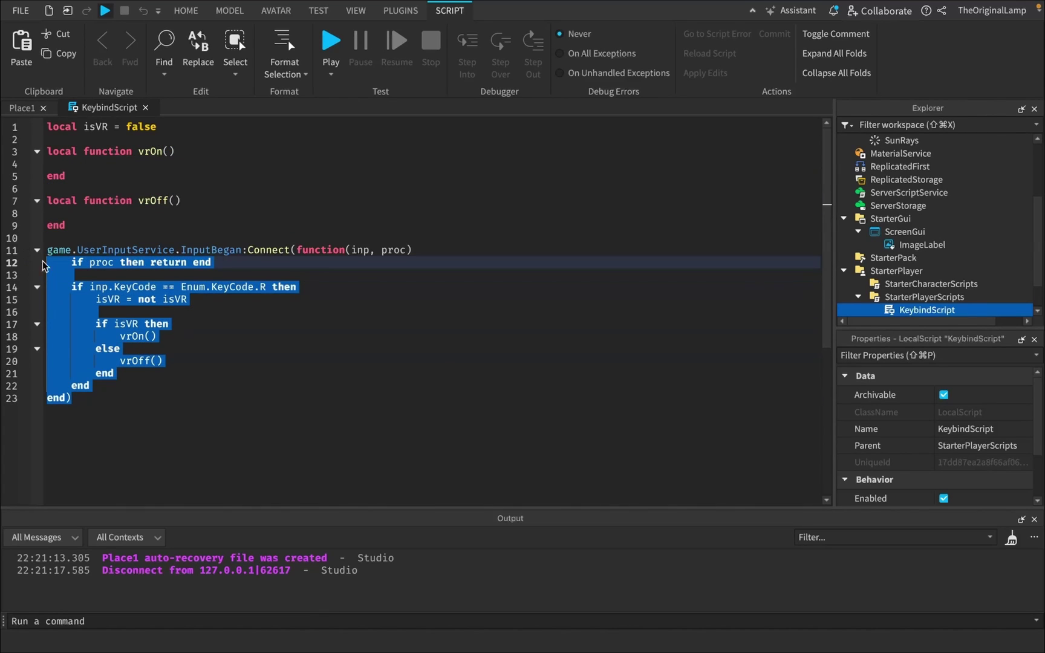
Step: Examine how the R key handler in KeybindScript flips isVR and chooses between calling vrOn and vrOff
left_click(112, 299)
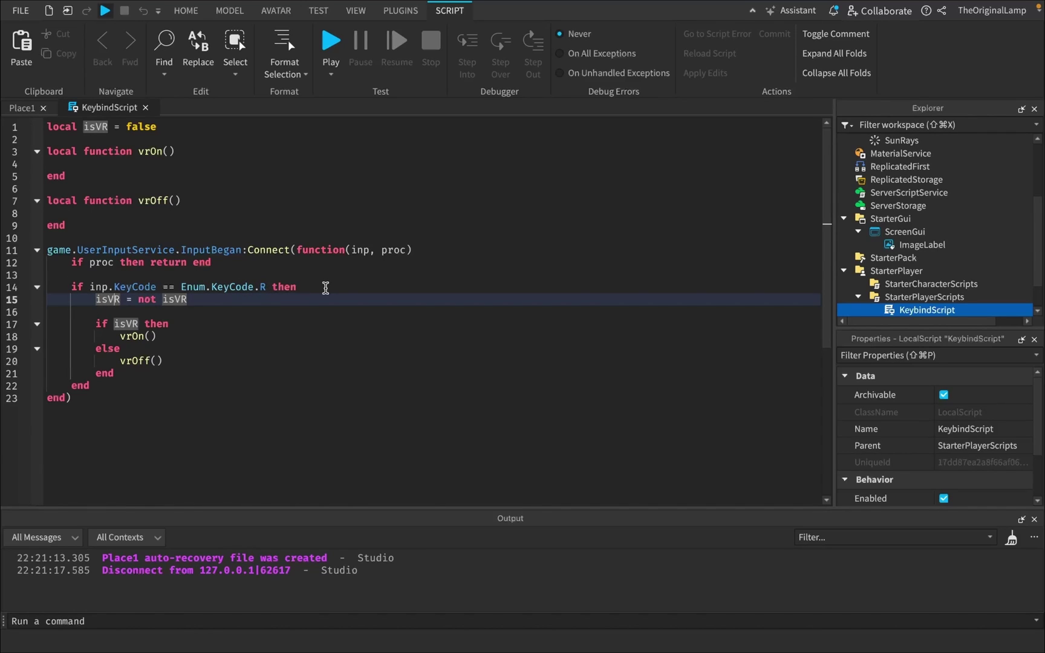
left_click(210, 299)
left_click_drag(95, 300, 114, 300)
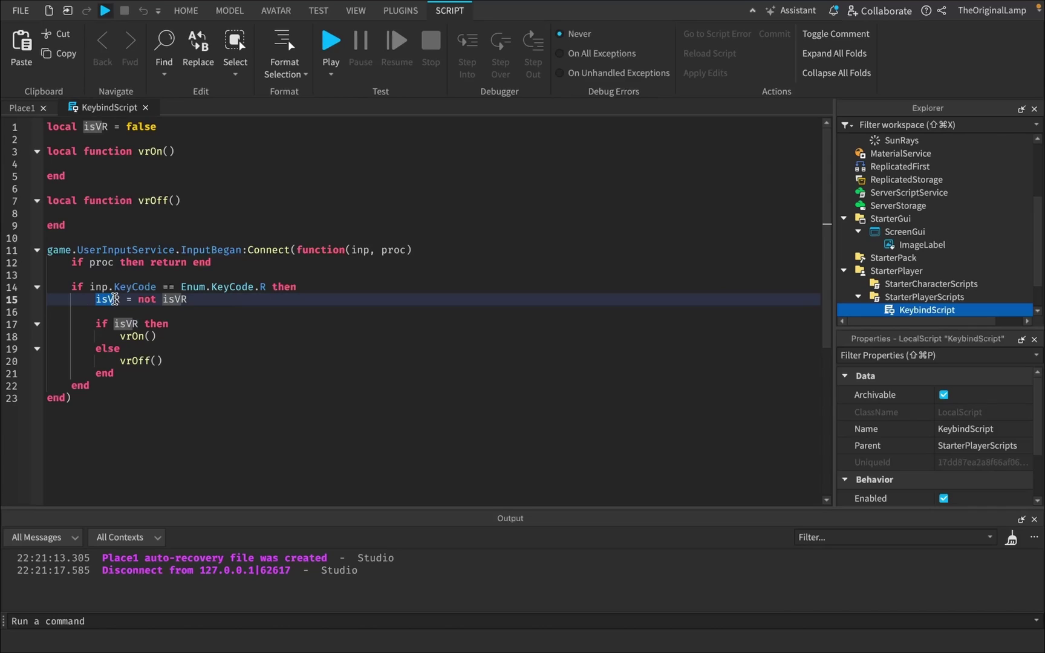
left_click(150, 132)
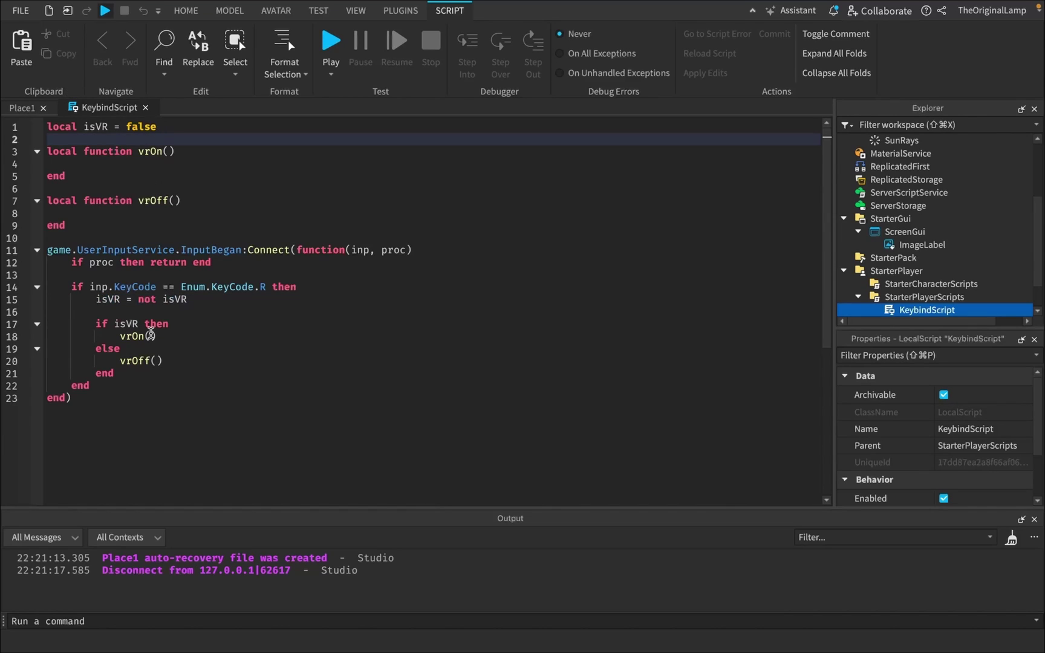
left_click_drag(138, 299, 193, 299)
left_click(139, 124)
left_click(212, 299)
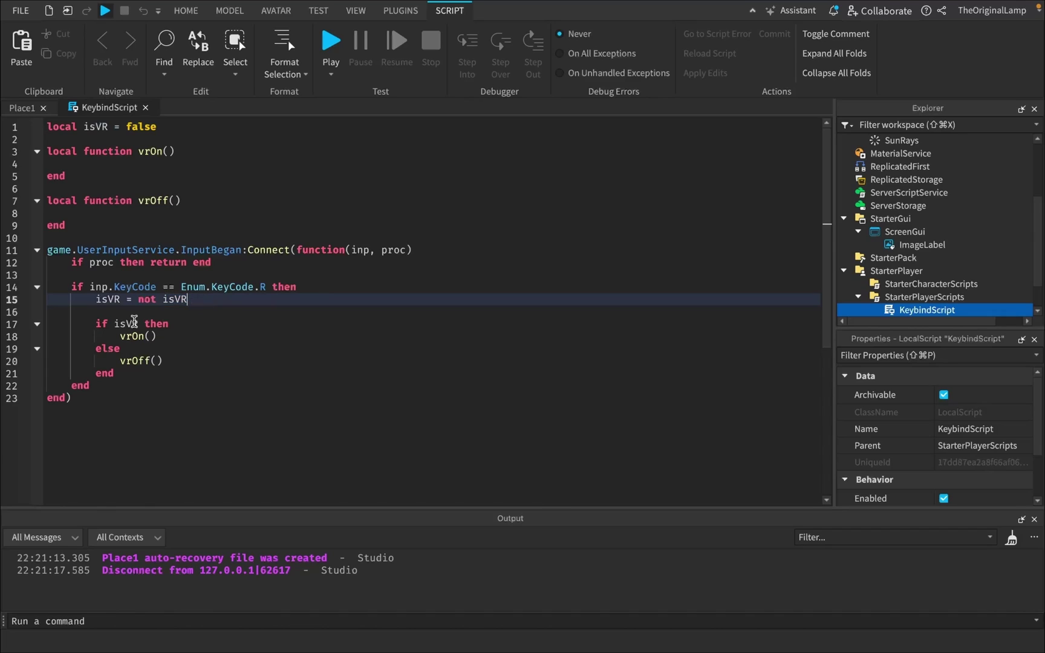
mouse_move(97, 325)
left_mouse_down()
mouse_move(155, 373)
mouse_move(114, 334)
left_mouse_up()
left_click(157, 373)
left_click(176, 361)
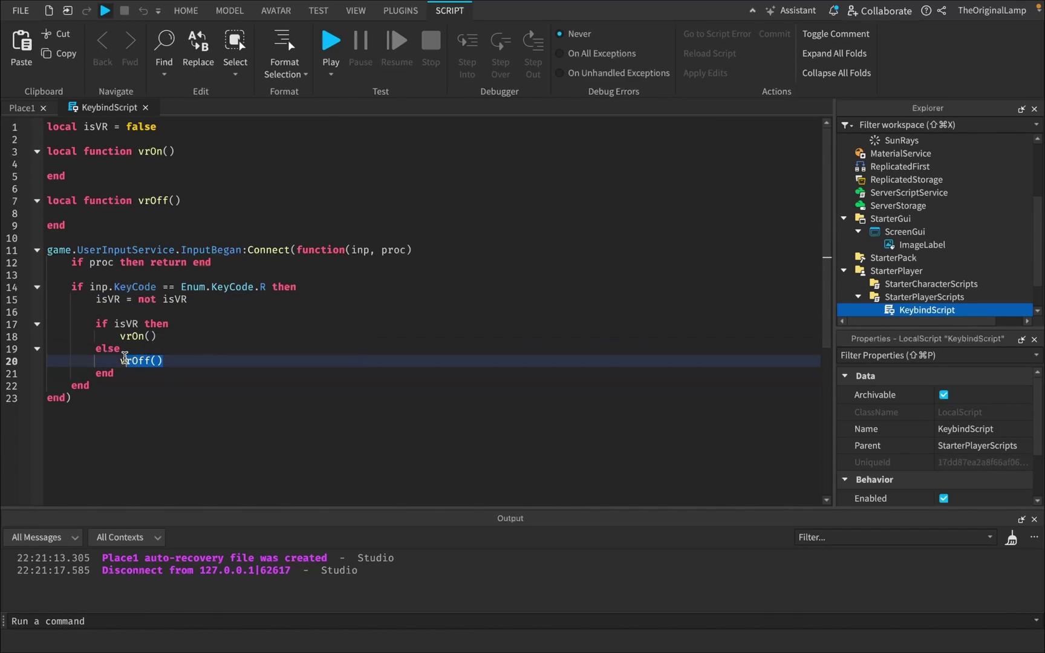
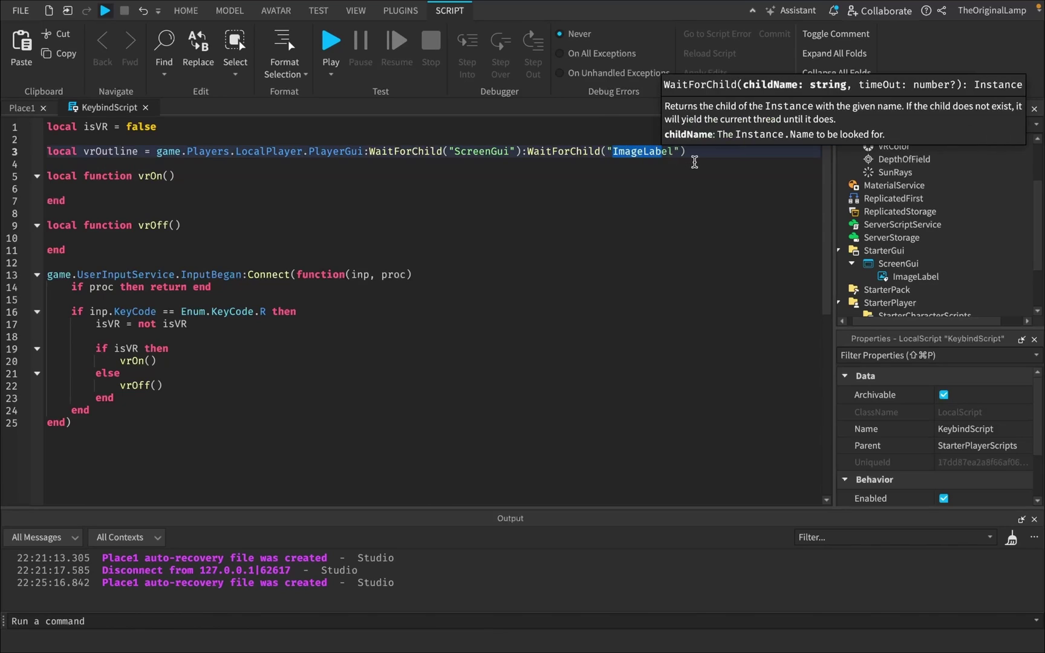
Step: Examine the vrOutline declaration and its path through LocalPlayer and PlayerGui to the ImageLabel, comparing it with StarterGui's hierarchy
left_click(695, 162)
left_click_drag(304, 153, 369, 153)
left_click_drag(149, 153, 339, 151)
double_click(315, 154)
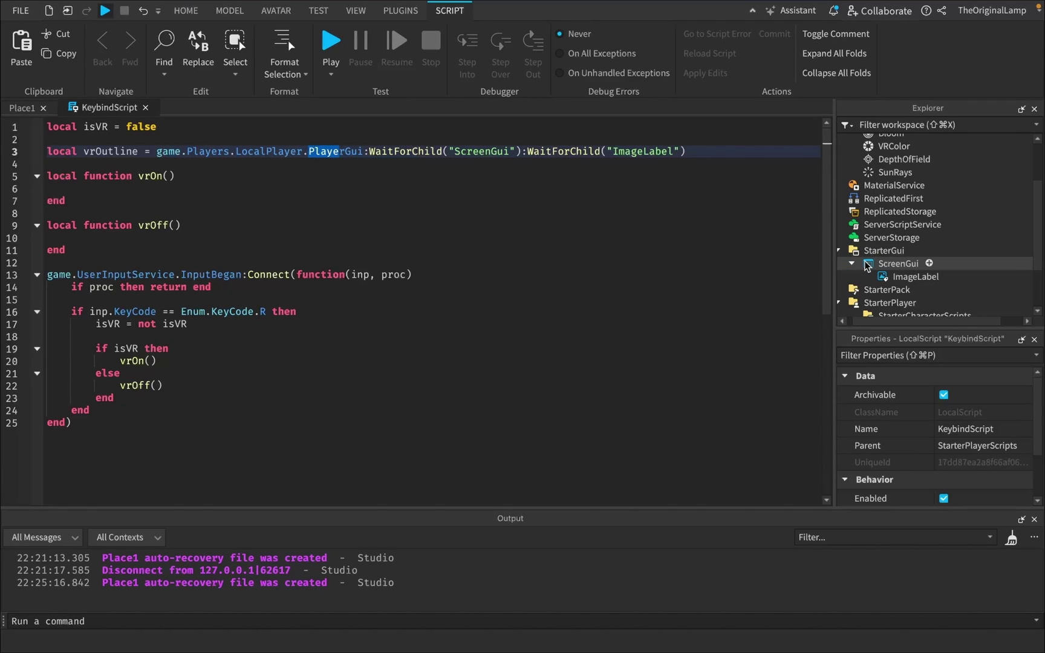
left_click(332, 150)
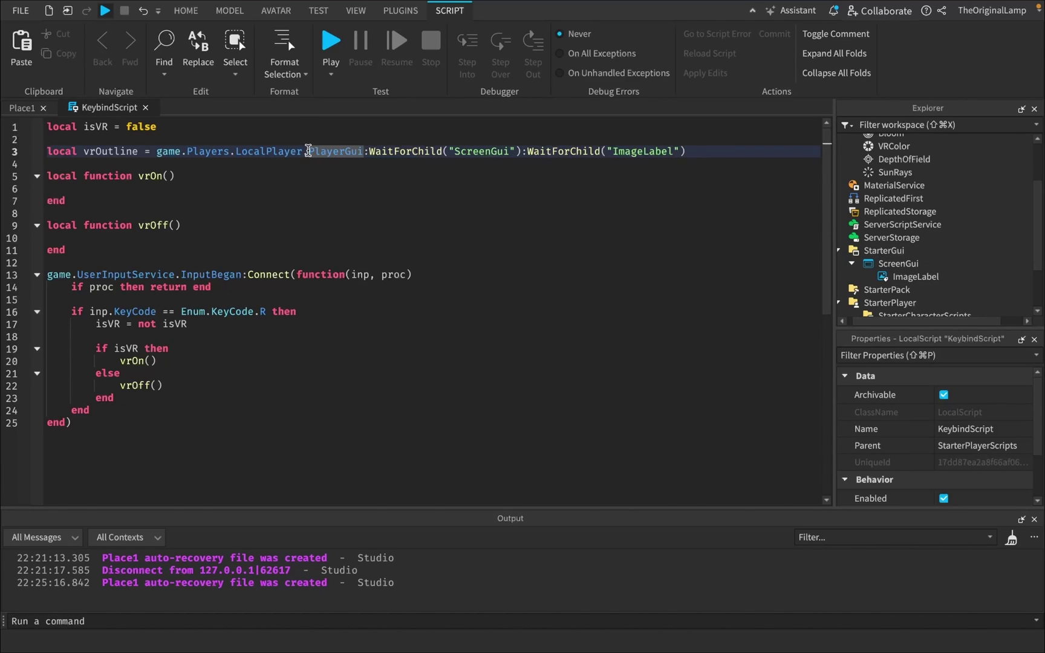
left_click_drag(302, 151, 159, 154)
left_click(264, 163)
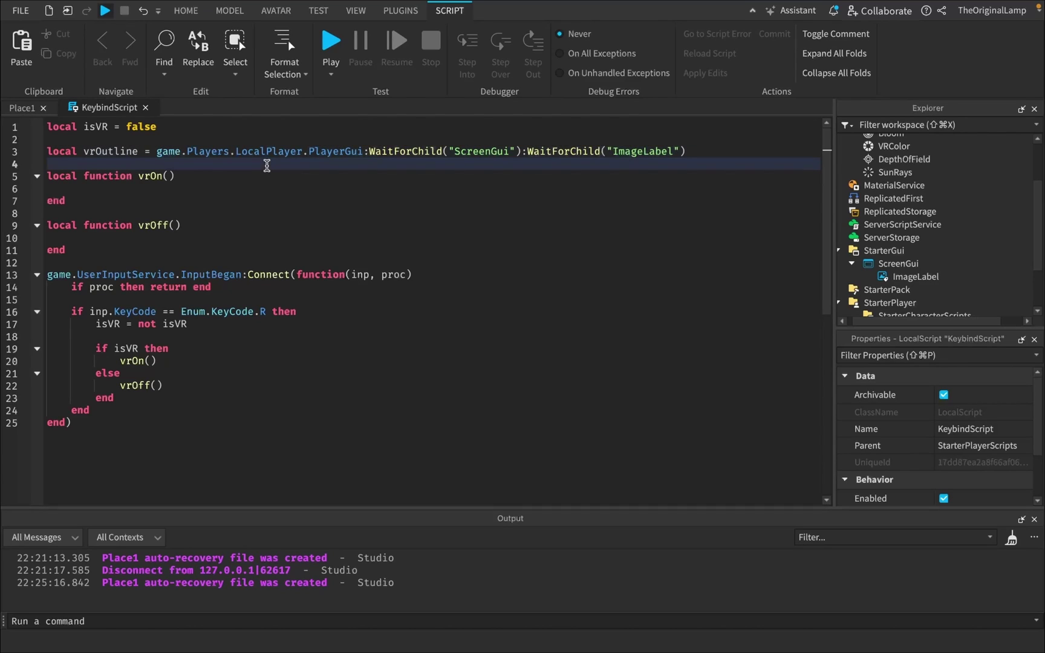
left_click_drag(312, 151, 337, 150)
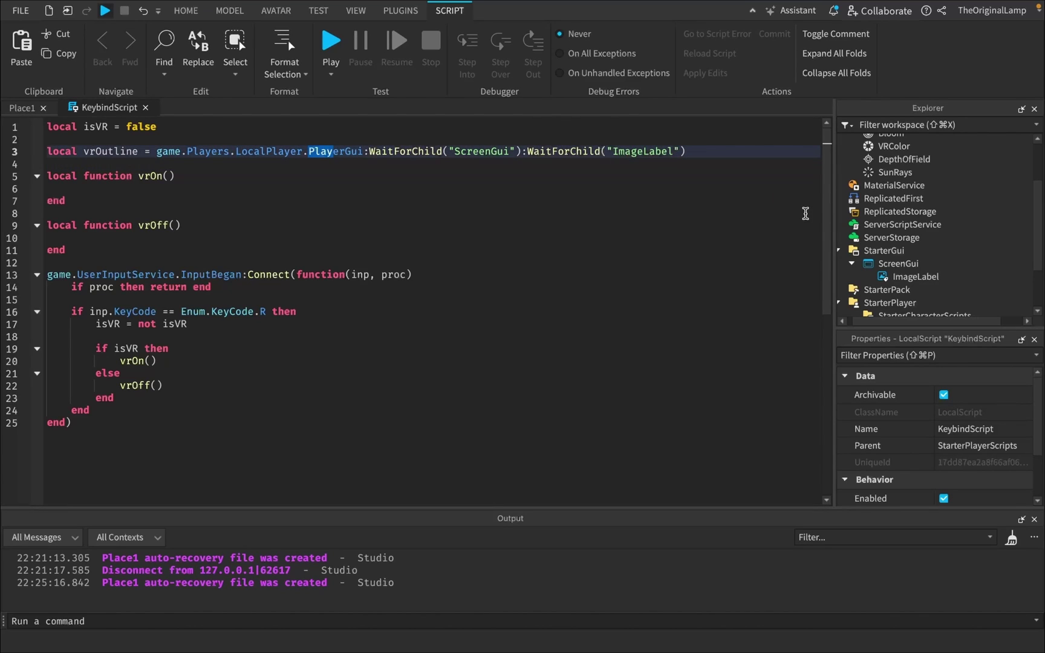
Step: Below the vrOutline declaration, add local vrColor = game.Lighting:WaitForChild("VRColor")
left_click(727, 148)
scroll(859, 182, "up", 1)
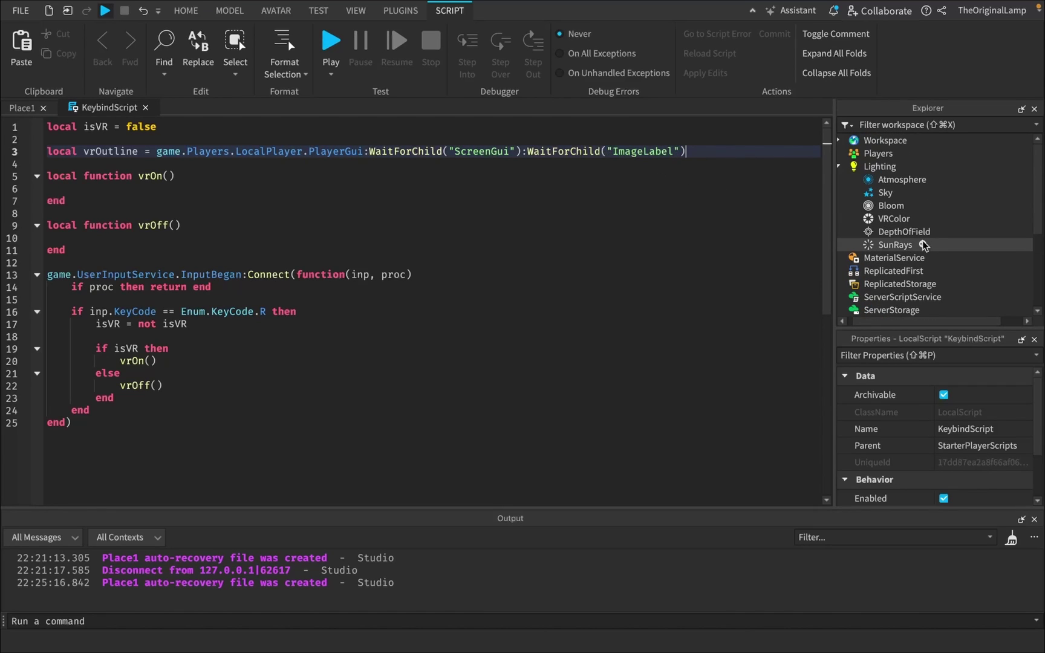
key("Return")
type("l")
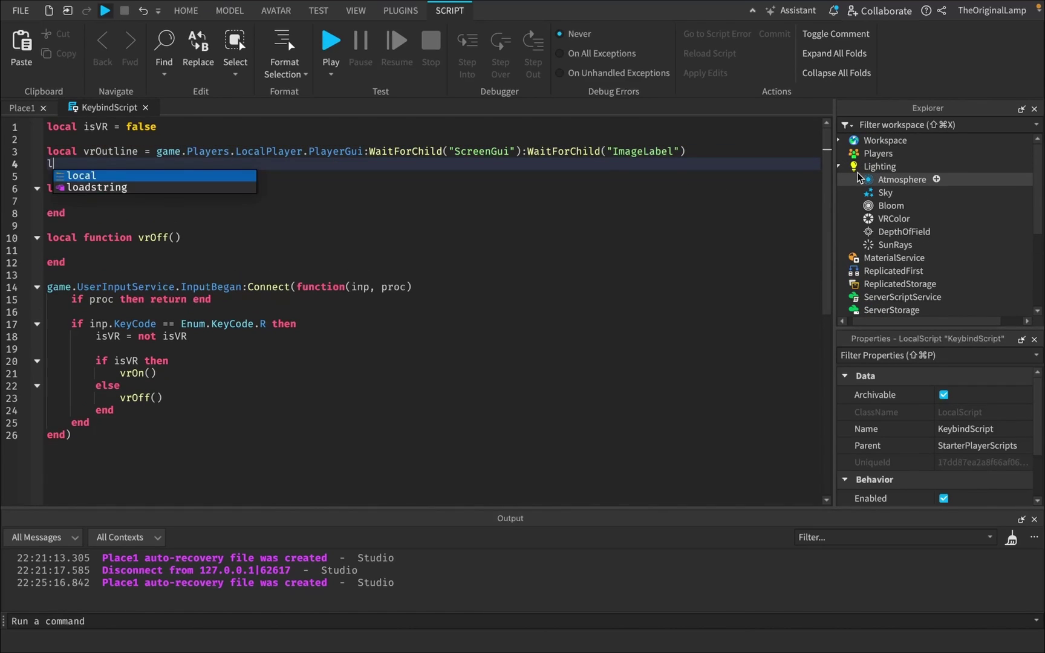
type("ocal vrColor")
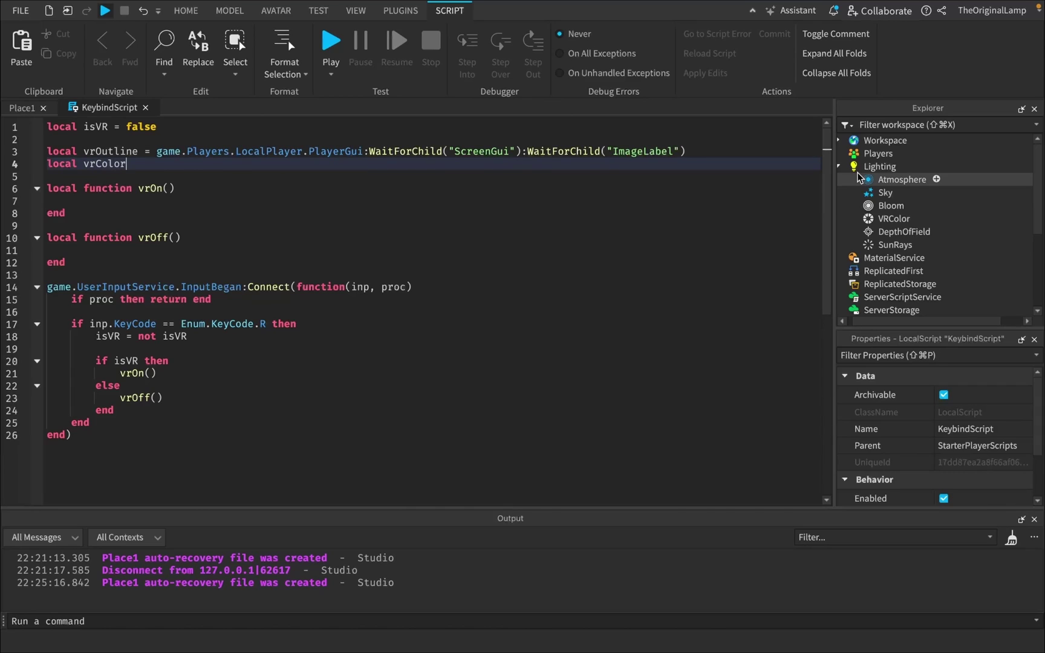
double_click(92, 151)
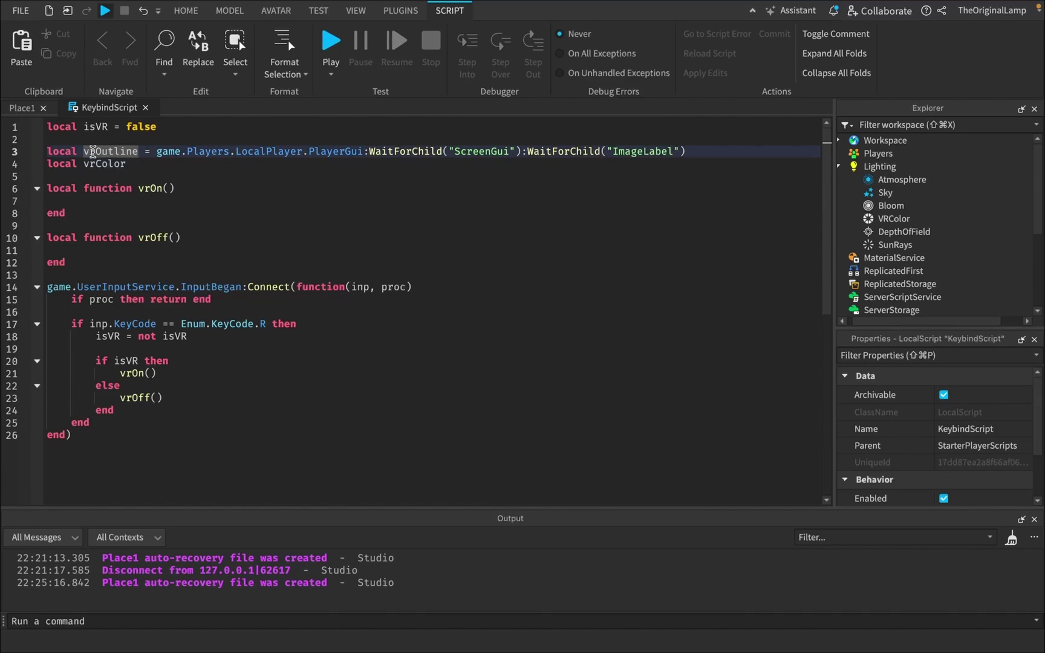
left_click(139, 159)
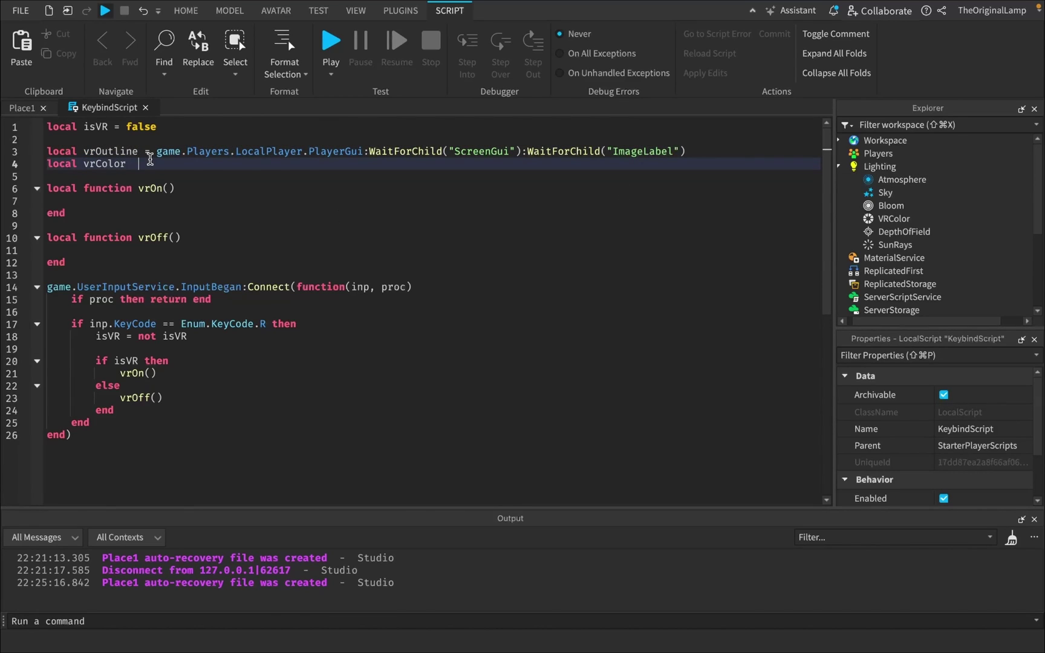
type("= game.lig")
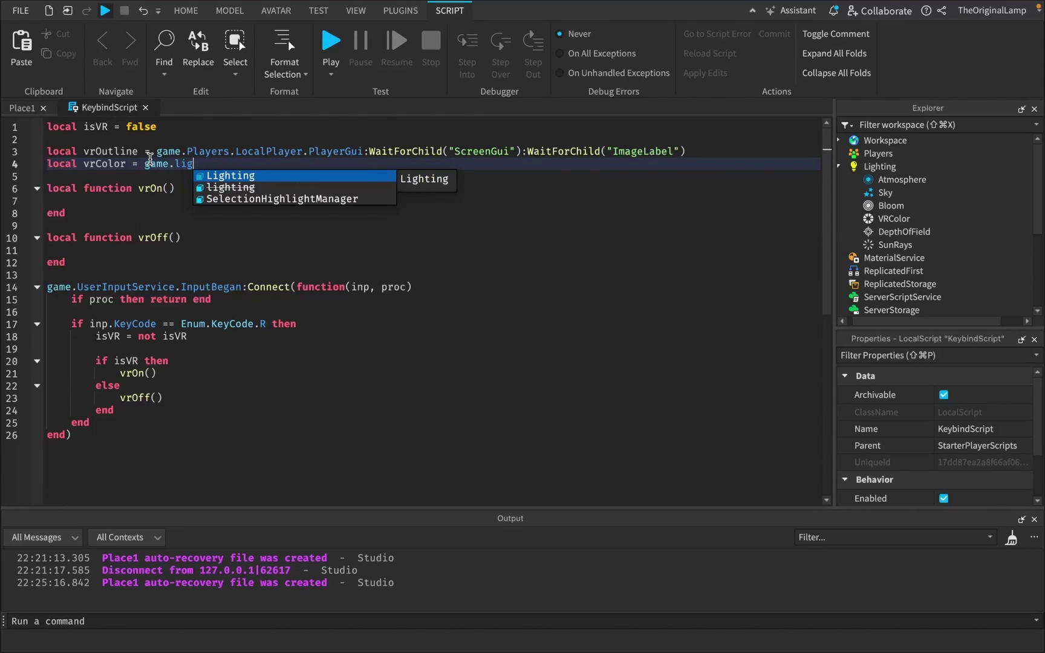
type("hting:WaitForChild(\"VR")
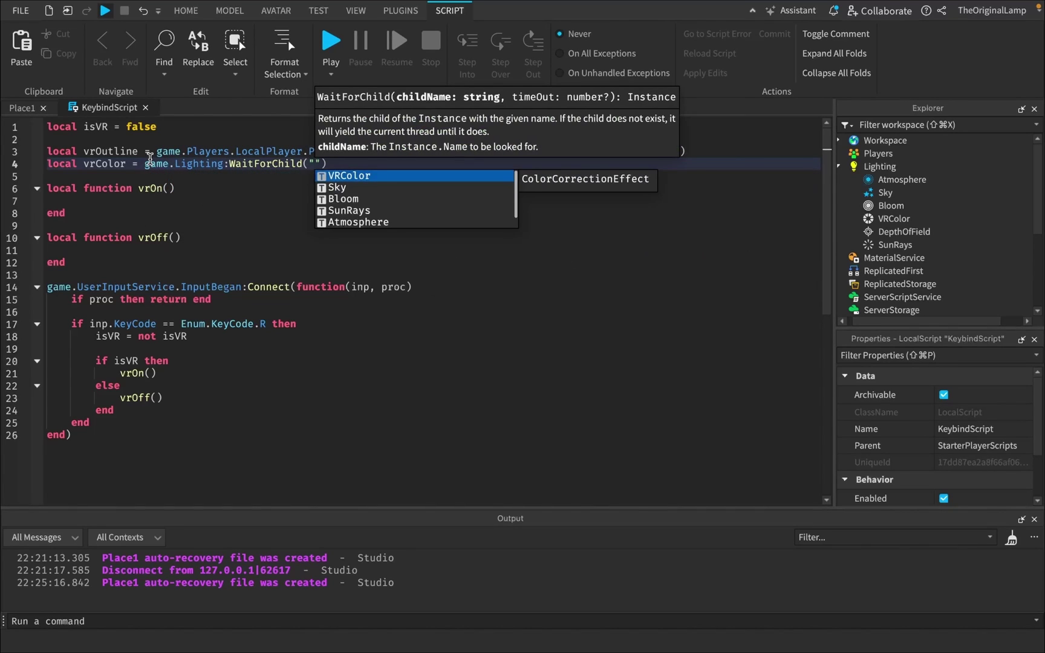
key("Tab")
Step: Make the vrOn function show the outline by adding vrOutline.Visible = true to its body
left_click(284, 198)
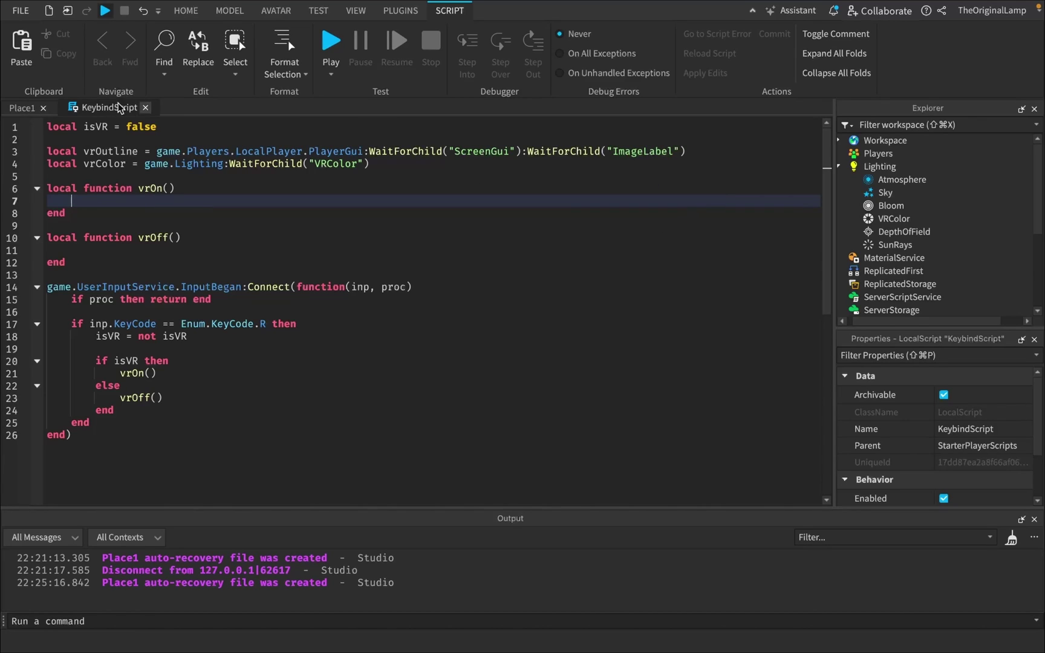
type("vro")
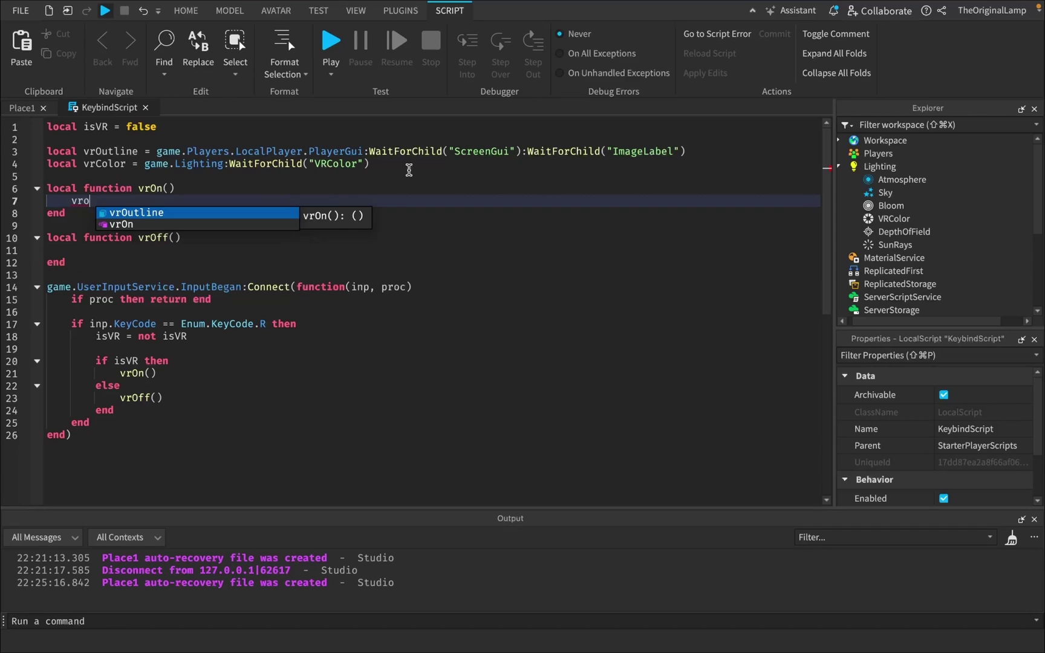
key("Tab")
type(".")
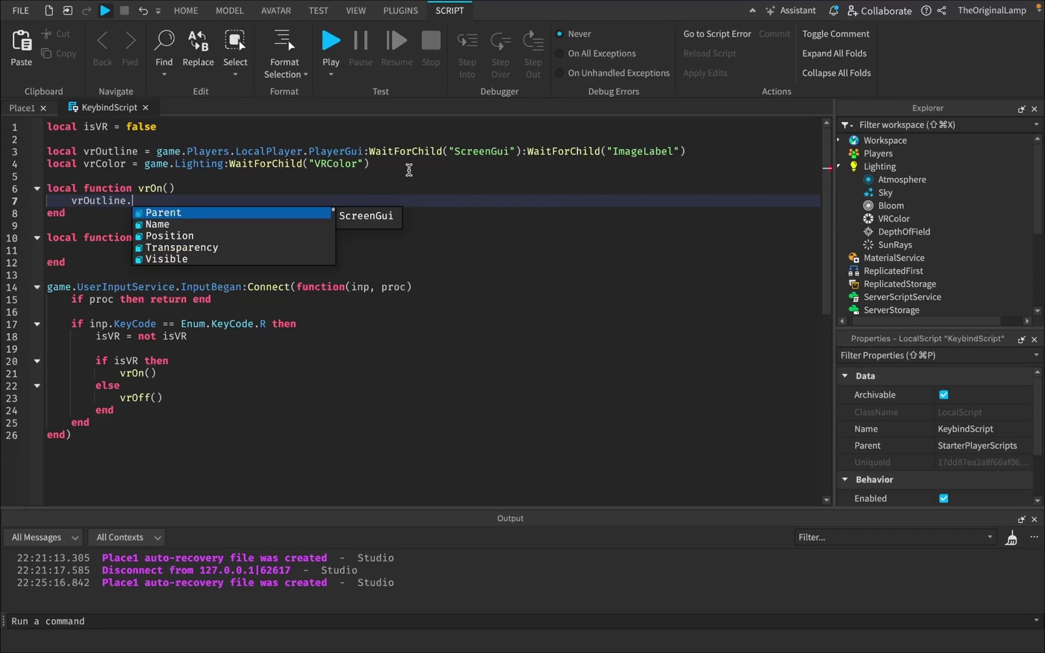
type("Visible = true")
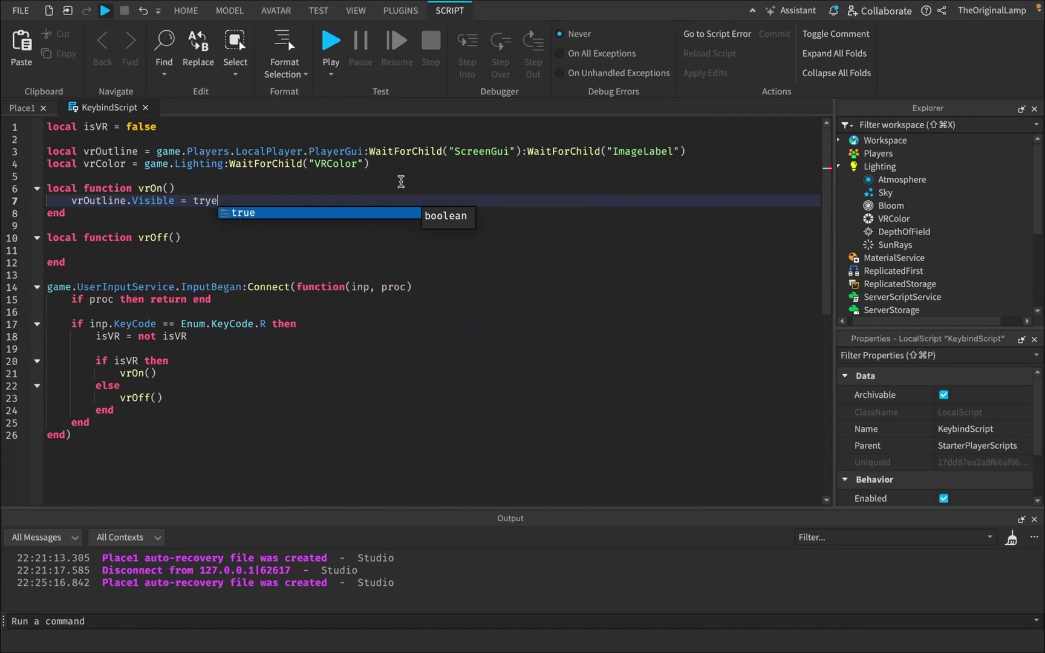
Step: Copy the vrOutline.Visible line from vrOn into vrOff and set its value there to false
left_click_drag(238, 203, 73, 201)
key("ctrl+c")
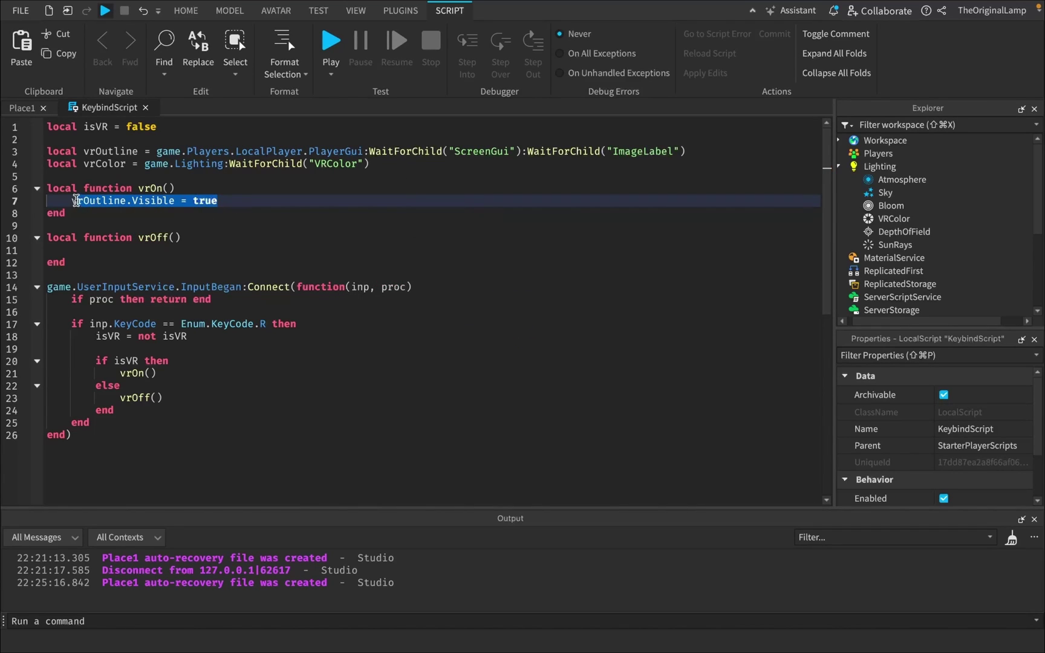
left_click(145, 249)
key("ctrl+v")
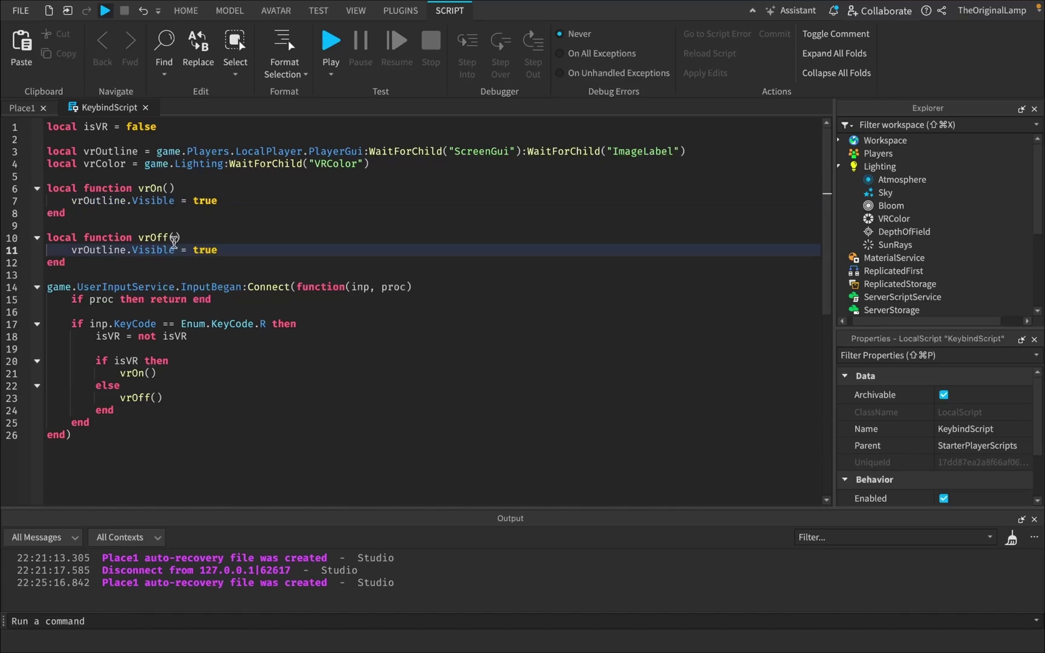
double_click(209, 250)
type("false")
Step: Add vrColor.Enabled = true below the outline visibility line in the vrOn function
left_click(256, 203)
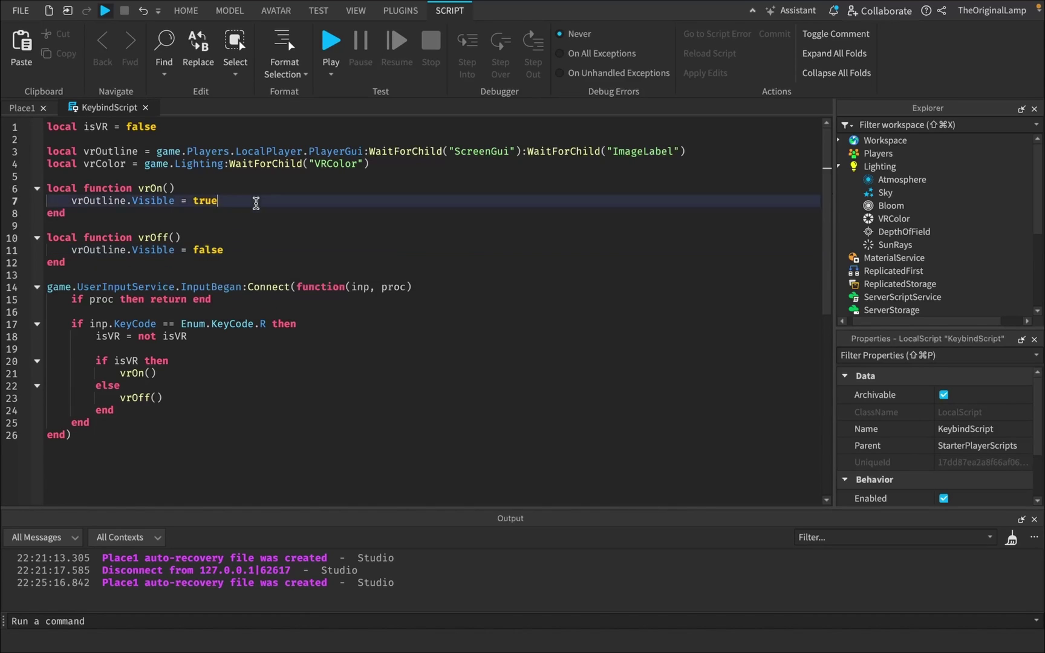
key("Return")
type("vrColor.Enabled = true")
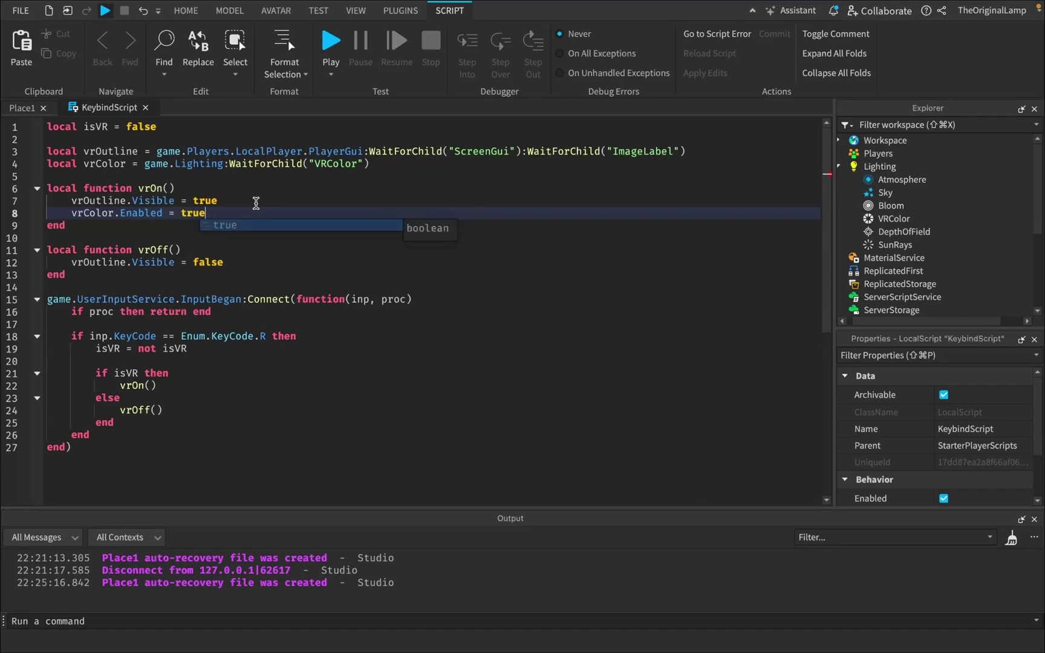
Step: In the vrOff function, add vrColor.Enabled = false below the outline visibility line
left_click(259, 262)
key("Return")
type("vrColor.Enabled = false")
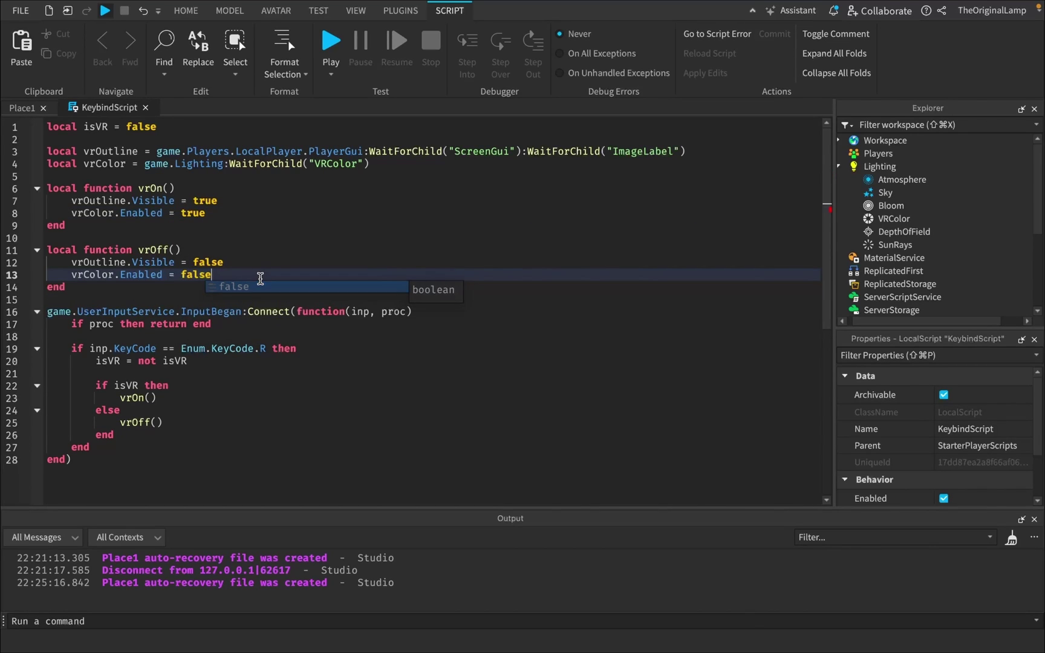
key("Escape")
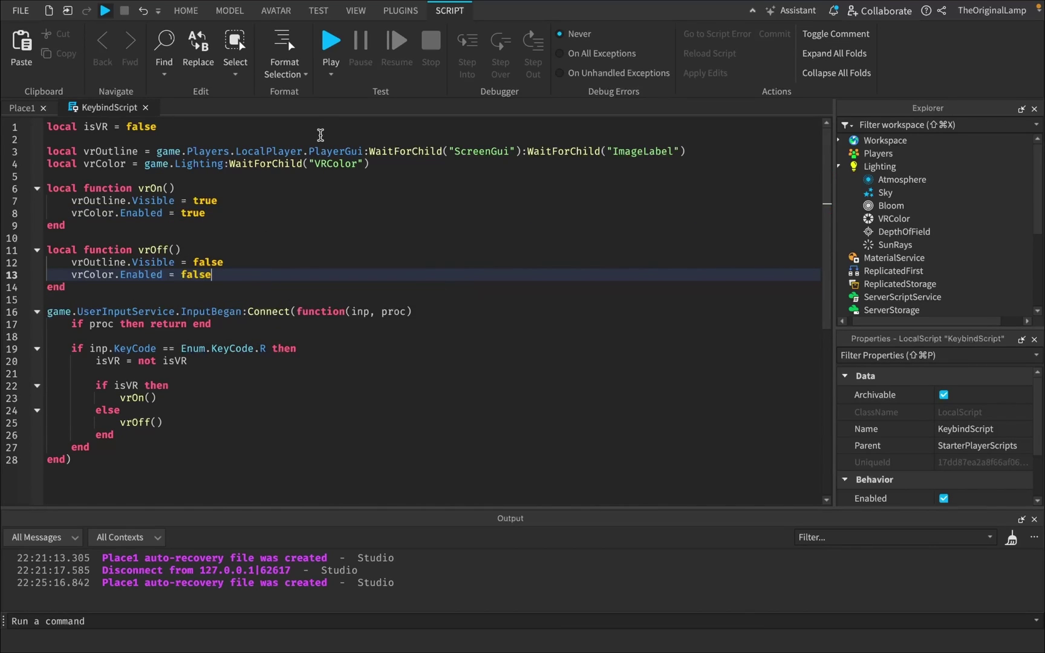
Step: Playtest the place, moving and looking around while trying the VR effect toggle, and stop the test
left_click(331, 40)
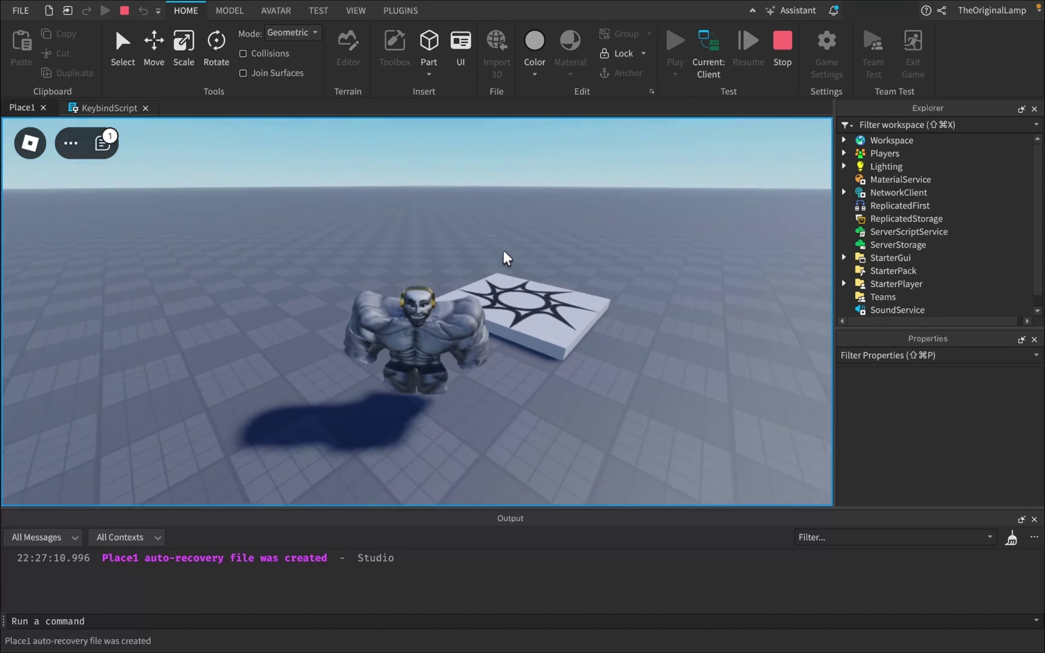
key("e")
right_click_drag(541, 163, 543, 165)
key("e")
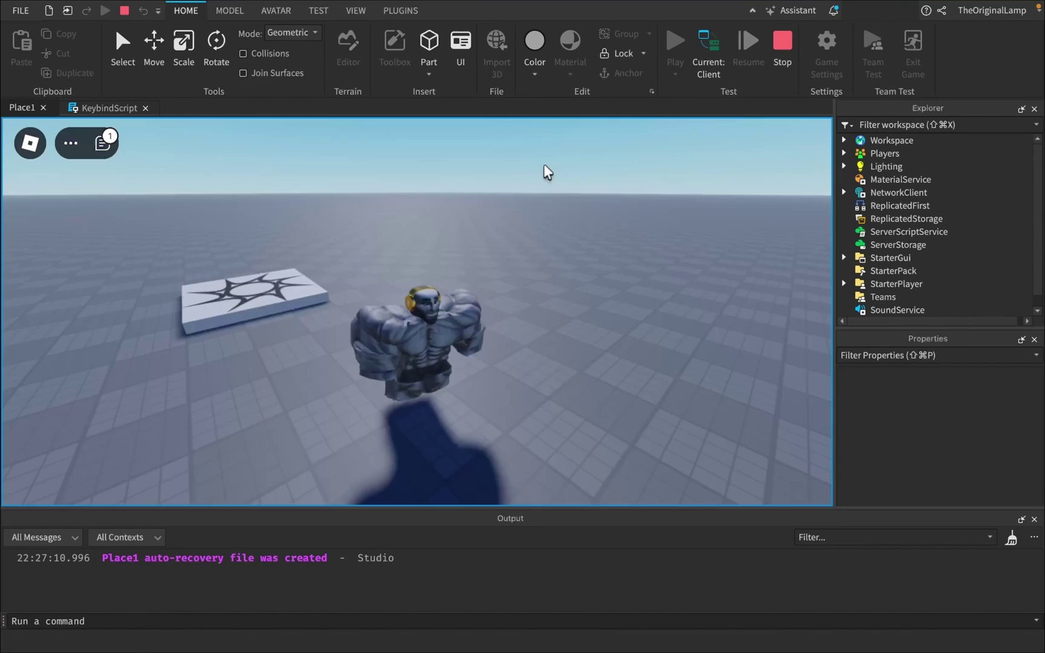
key("w")
key("e")
key("e")
key("e")
key("e")
right_click_drag(540, 224, 541, 224)
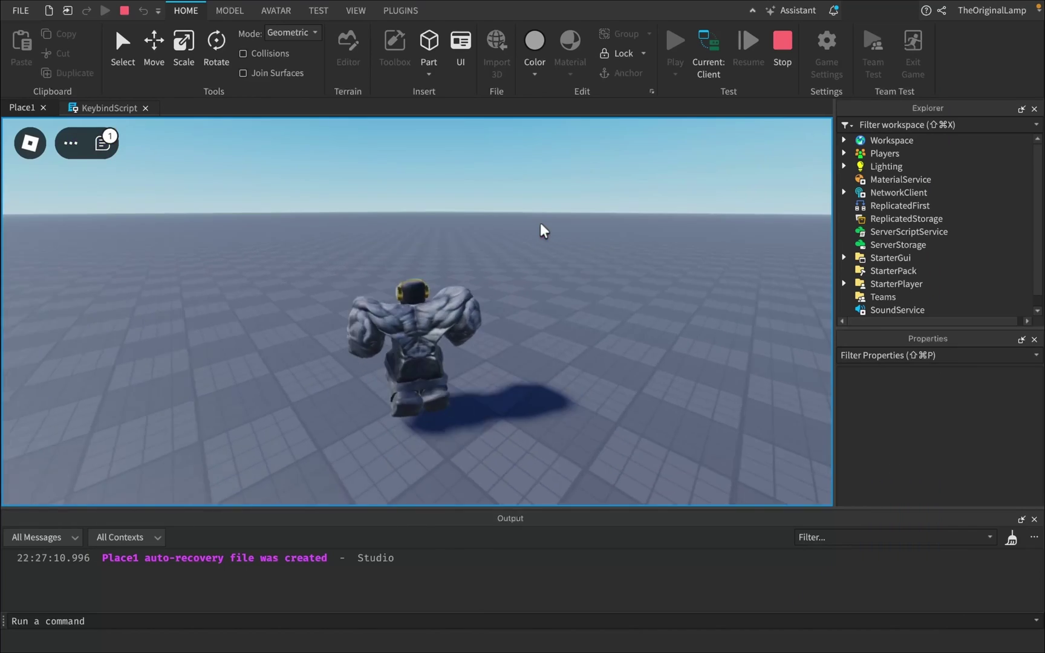
key("e")
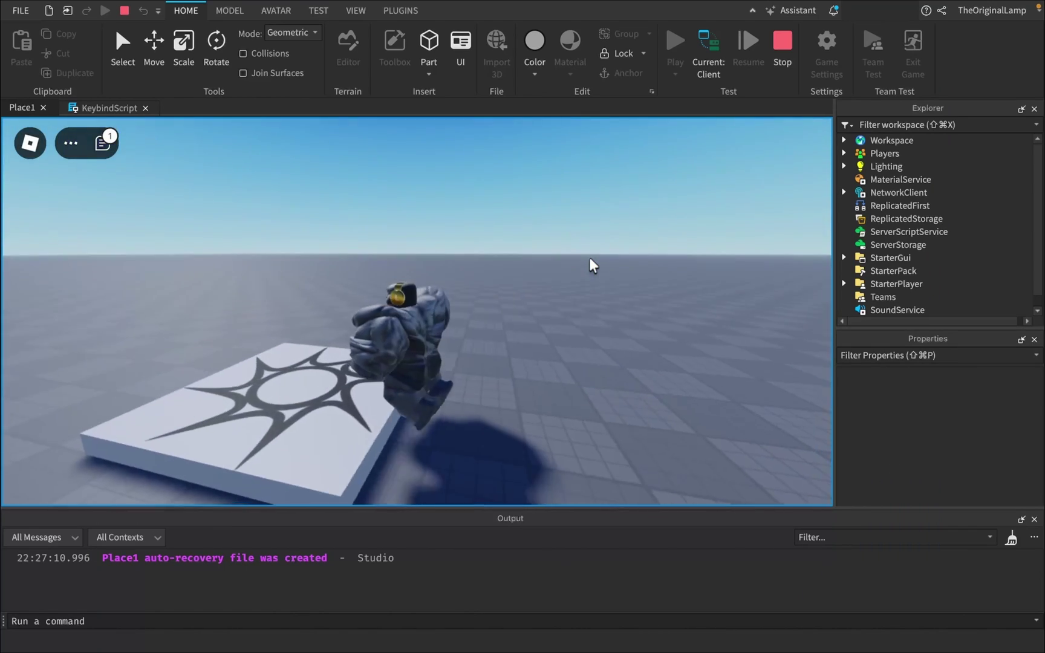
key("e")
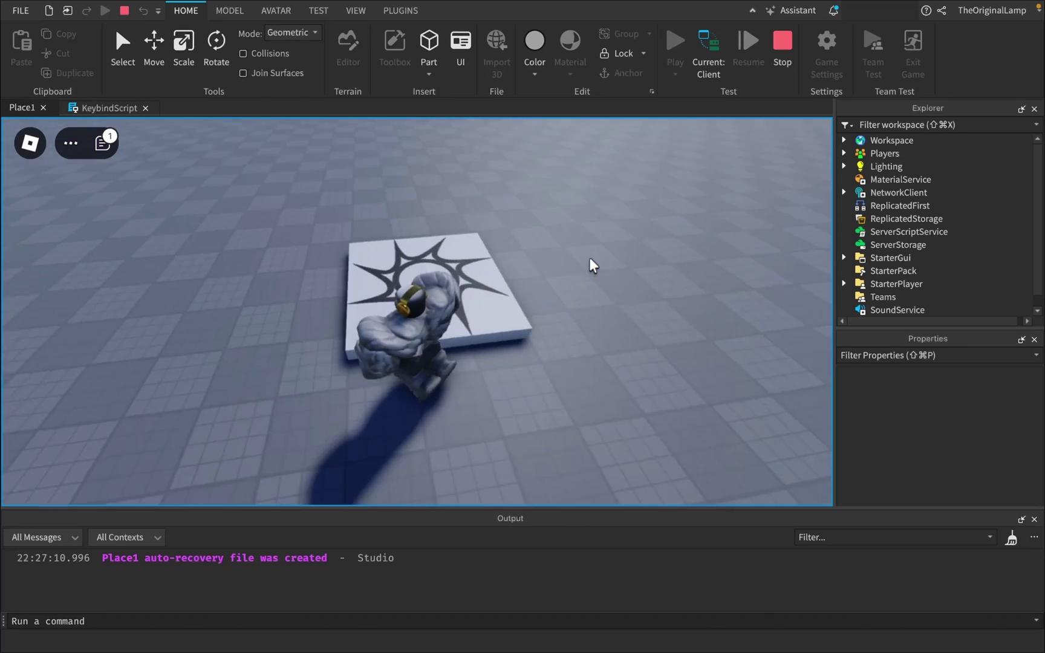
key("e")
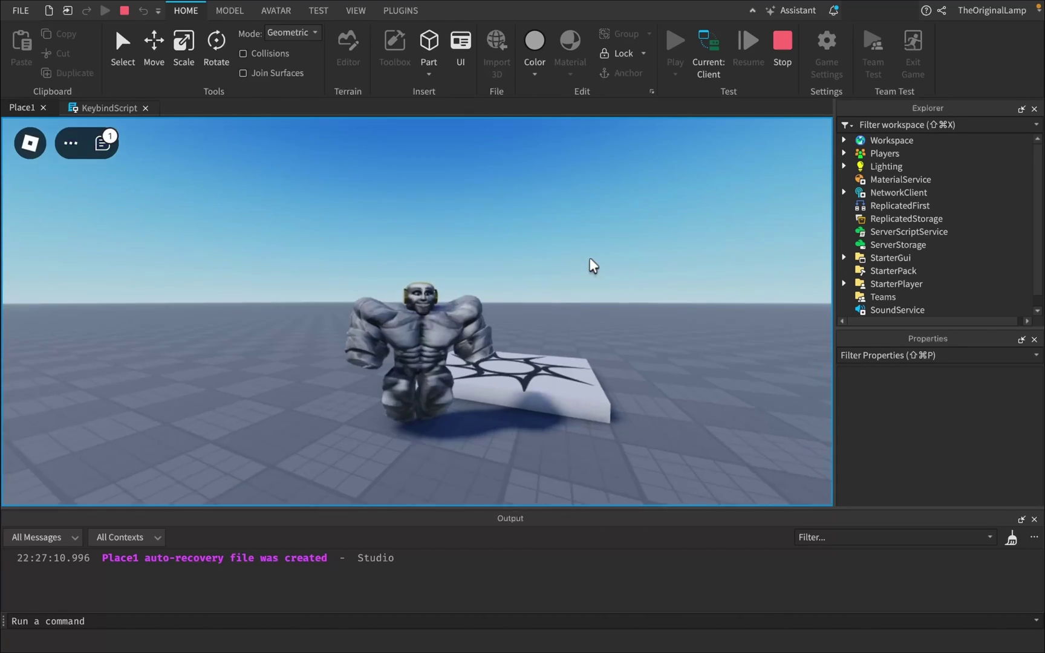
key("e")
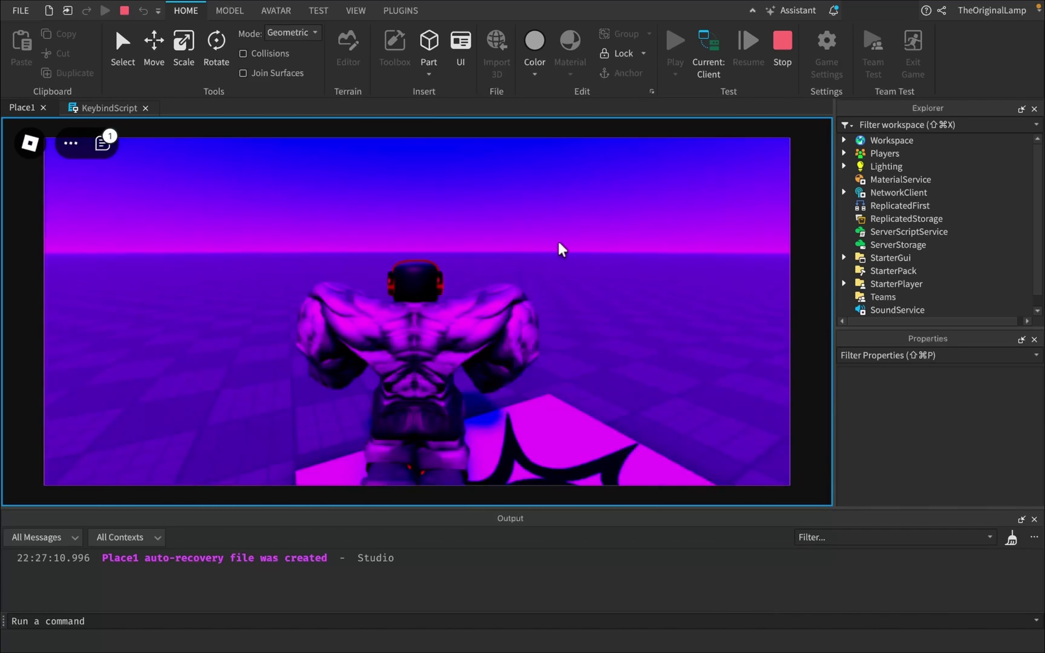
key("shift+F5")
Step: Inspect the spawn platform, ground and sky from several angles in the place's 3D view
left_click(22, 107)
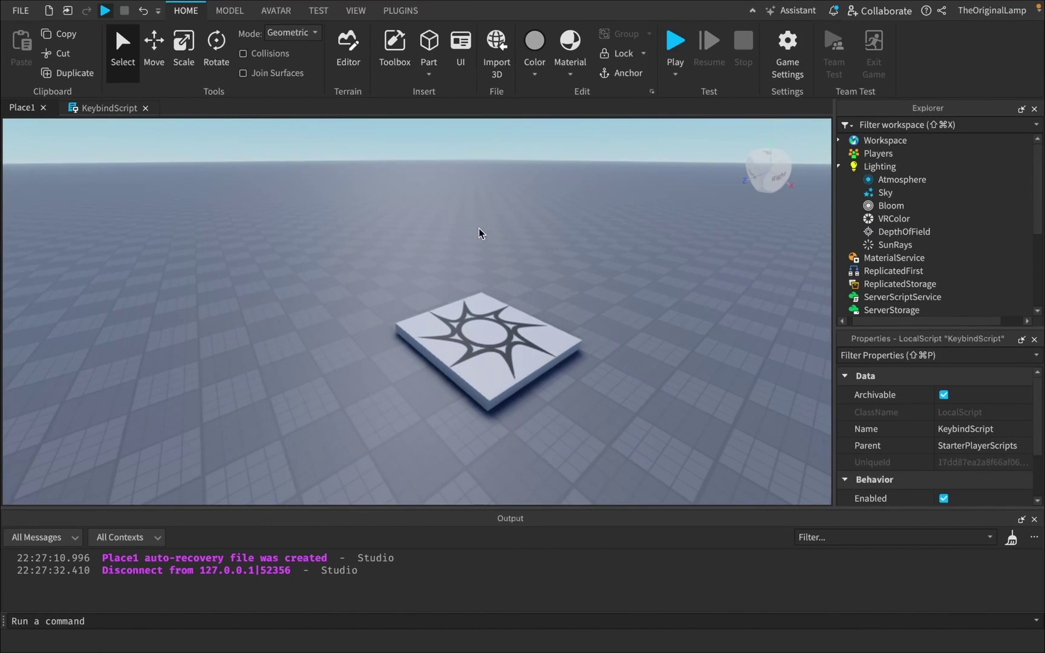
right_click_drag(478, 234, 487, 245)
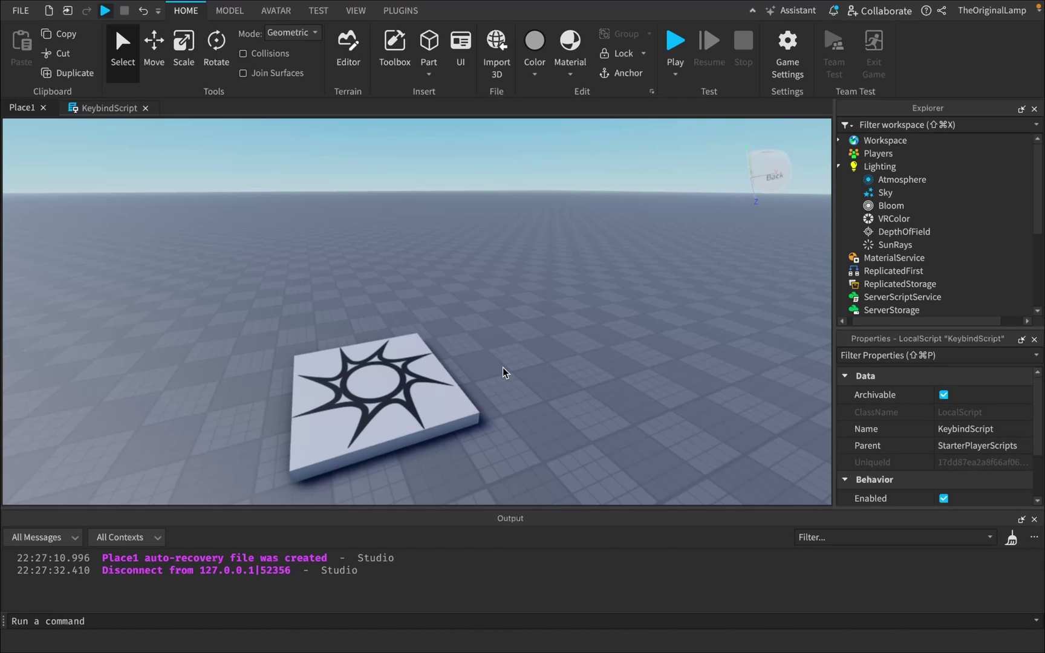
right_click_drag(503, 372, 321, 244)
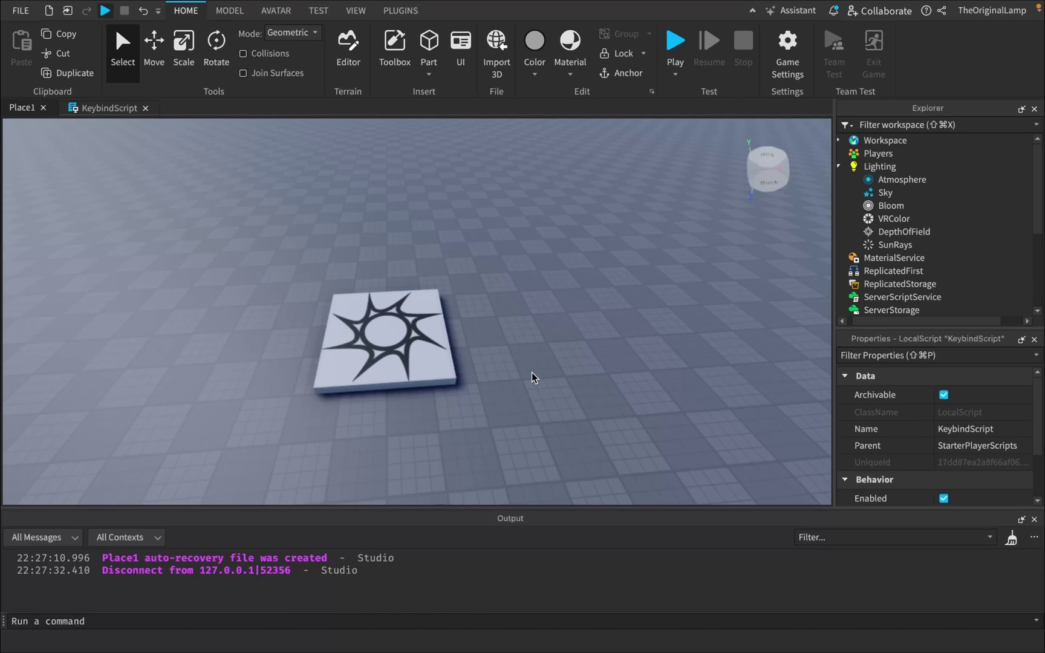
right_click_drag(533, 378, 535, 354)
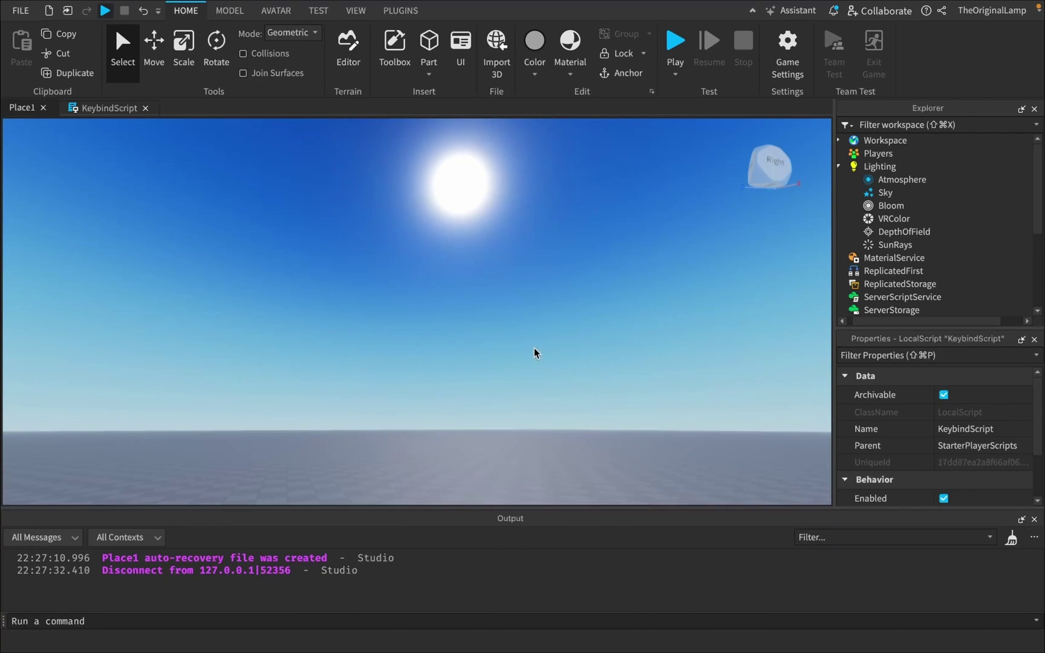
right_click_drag(416, 234, 416, 235)
right_click_drag(277, 261, 254, 279)
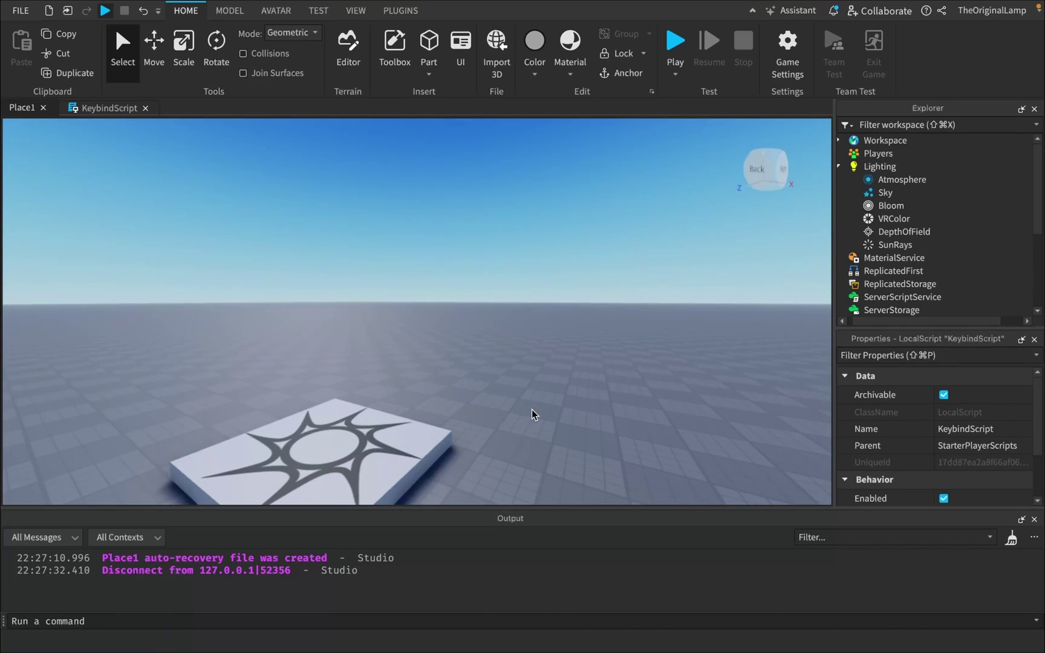
right_click_drag(531, 414, 532, 414)
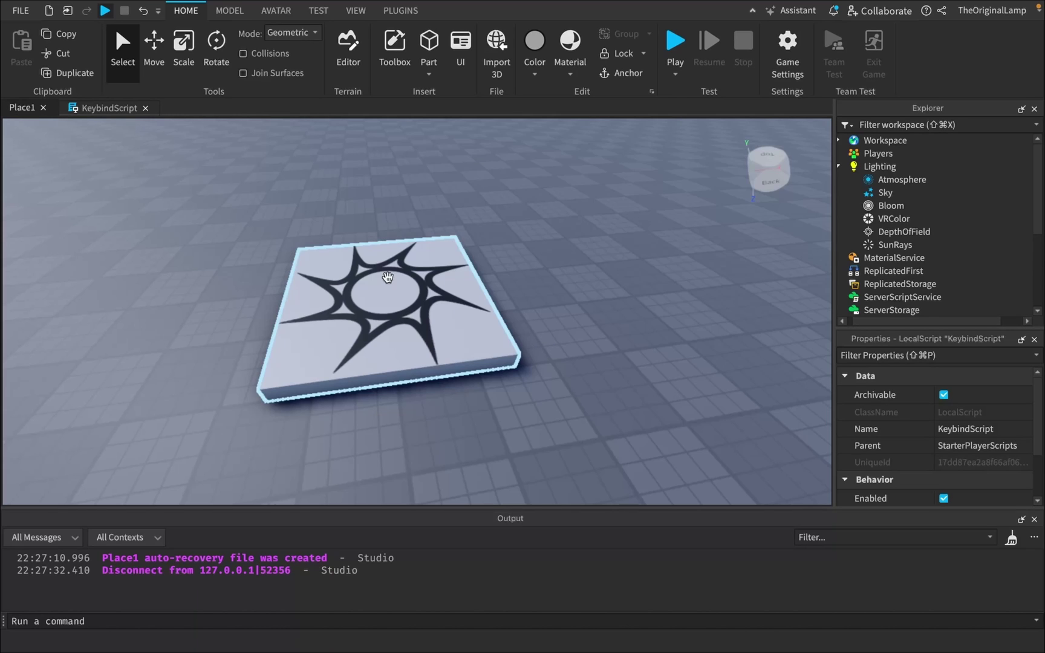
right_click_drag(532, 226, 532, 226)
key("d")
key("a")
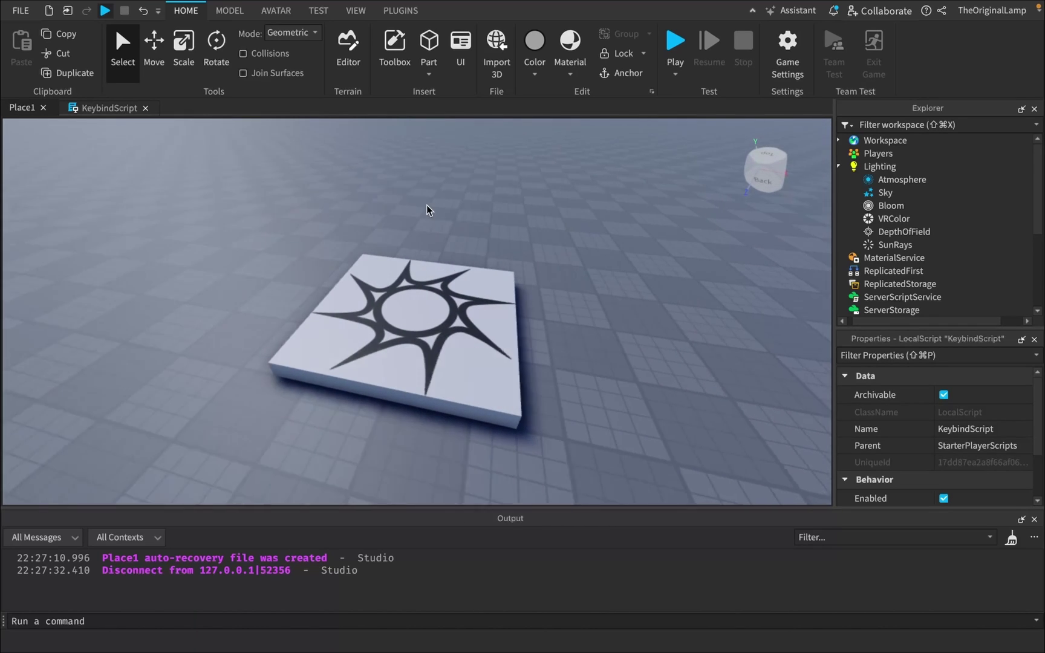
Step: Find the Baseplate and its Texture child in Workspace and examine the texture's transparency property
left_click(838, 166)
left_click(843, 140)
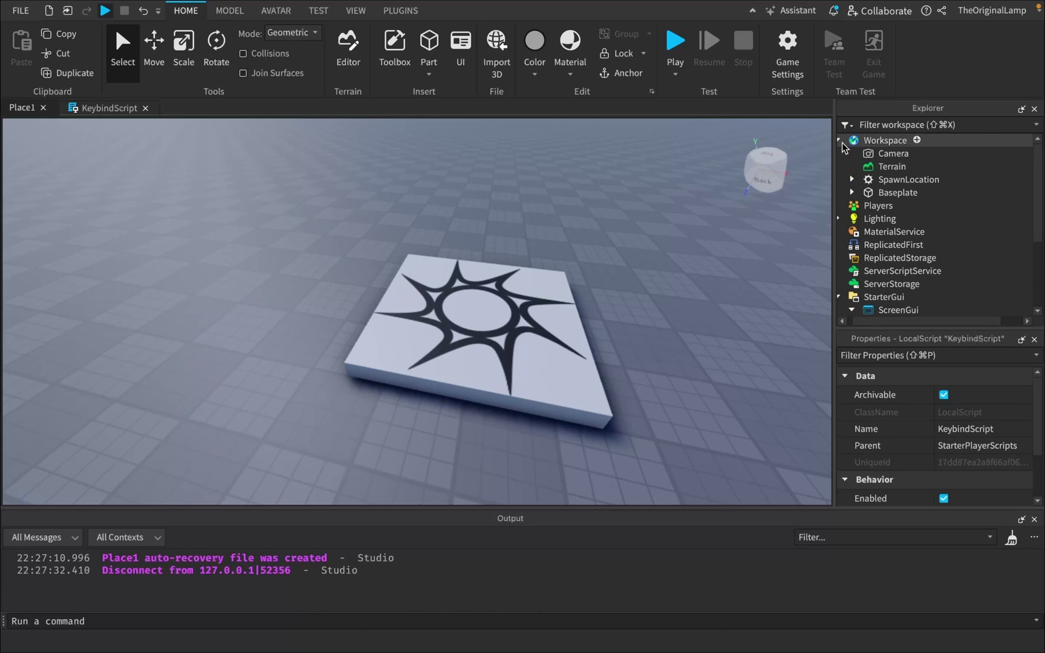
left_click(877, 192)
key("f")
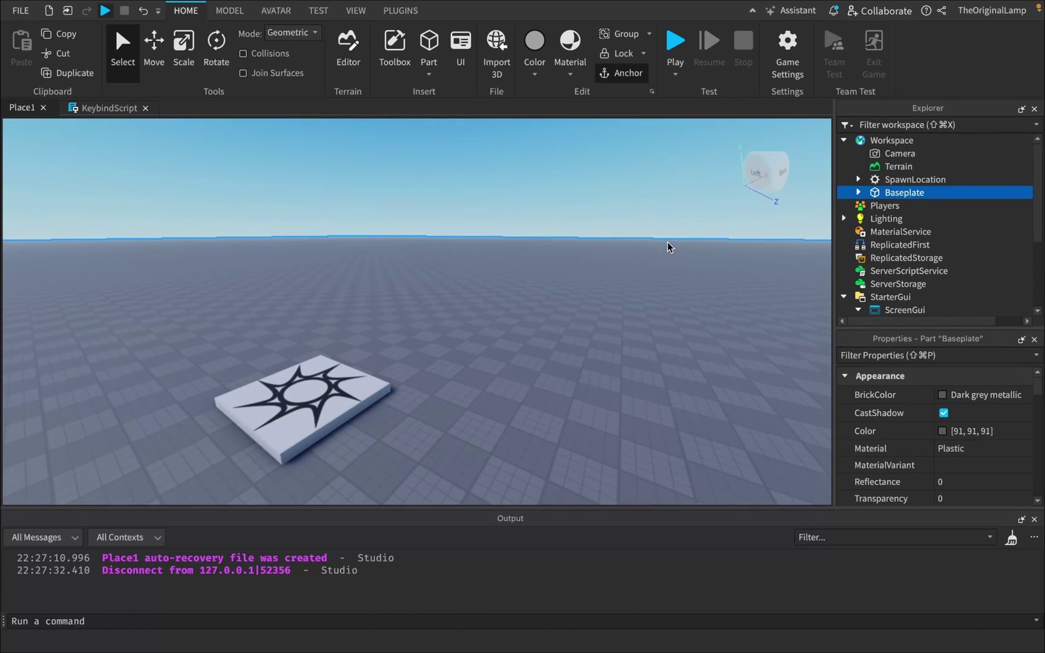
right_click_drag(555, 339, 556, 340)
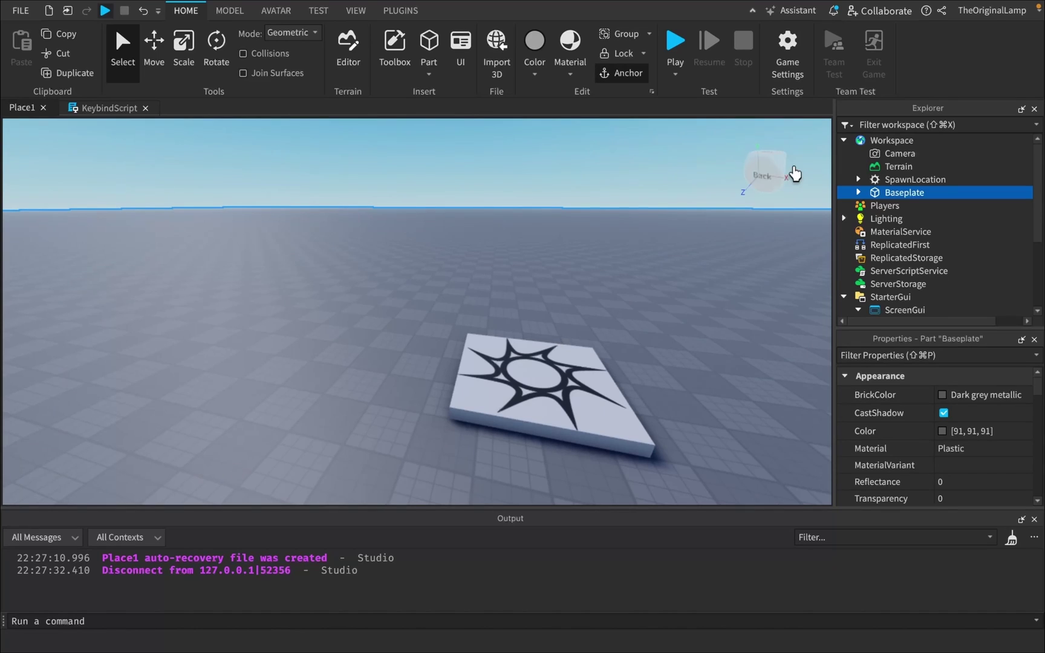
left_click(858, 192)
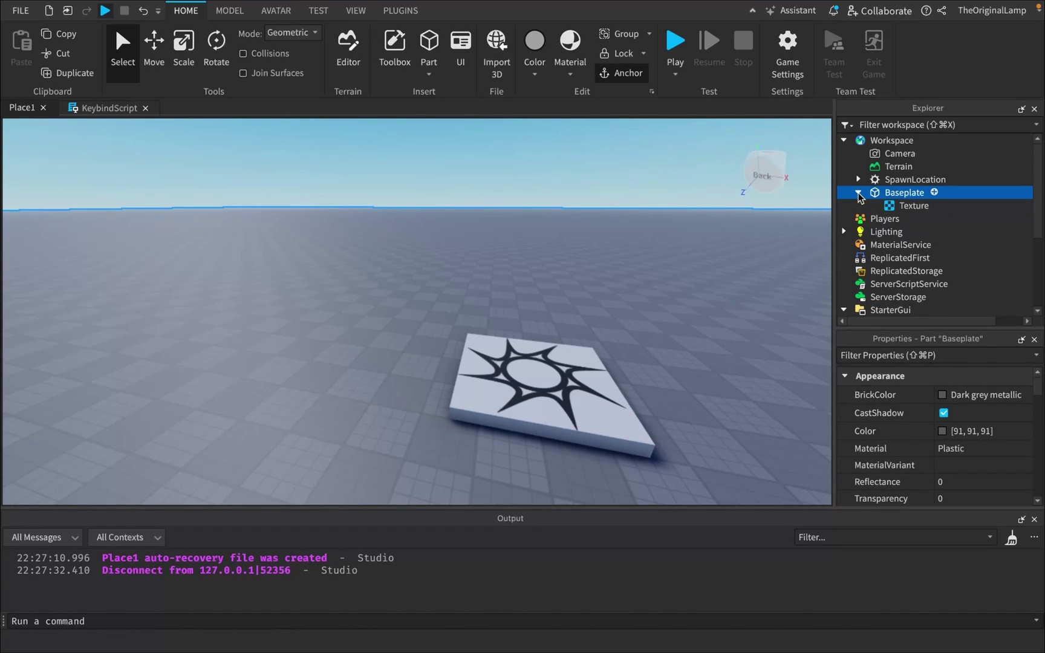
left_click(913, 209)
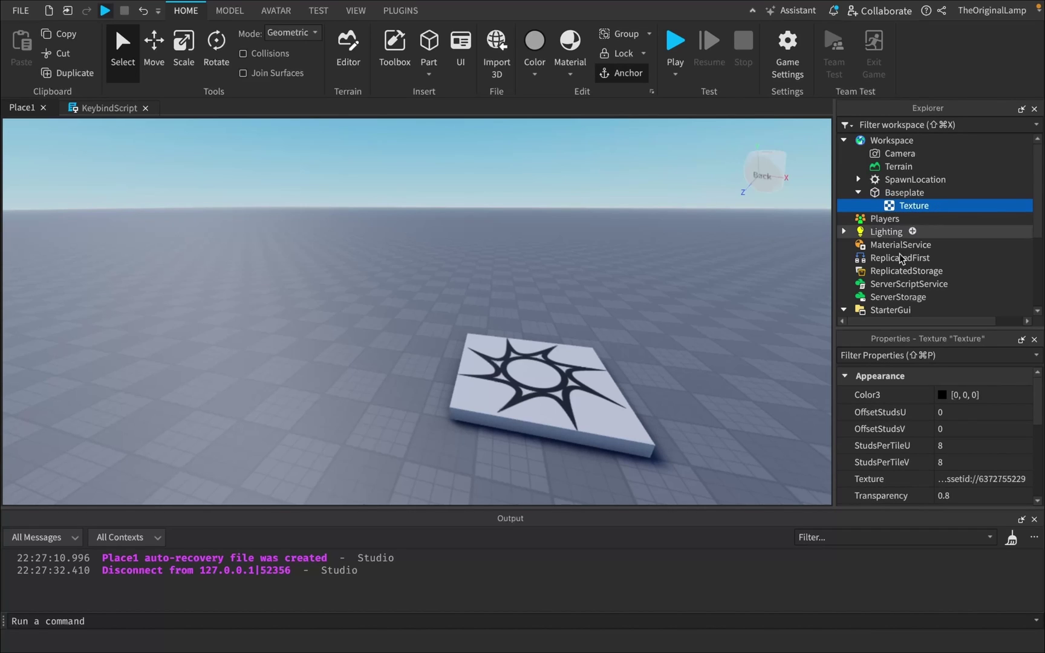
scroll(942, 447, "down", 2)
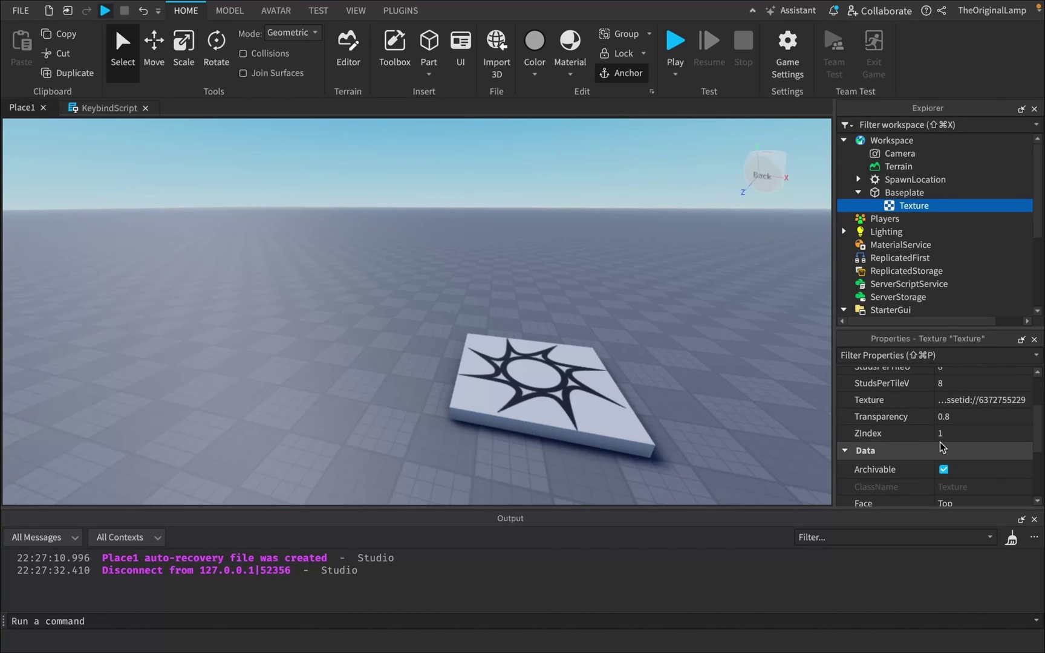
scroll(947, 440, "up", 1)
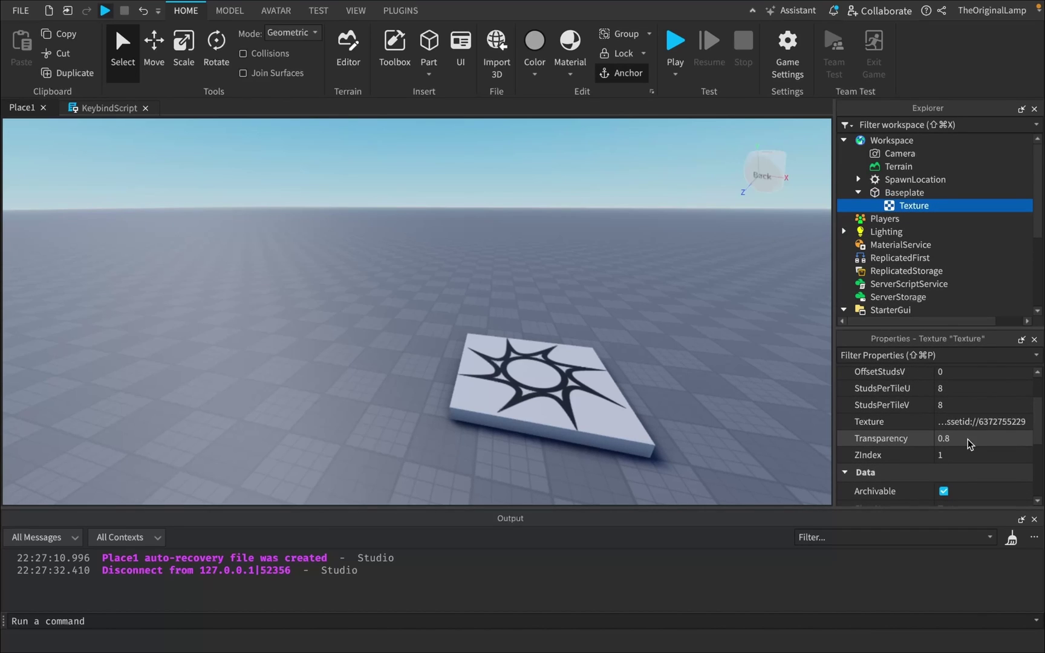
Step: Check the Baseplate's color and the choices available for its material
left_click(872, 193)
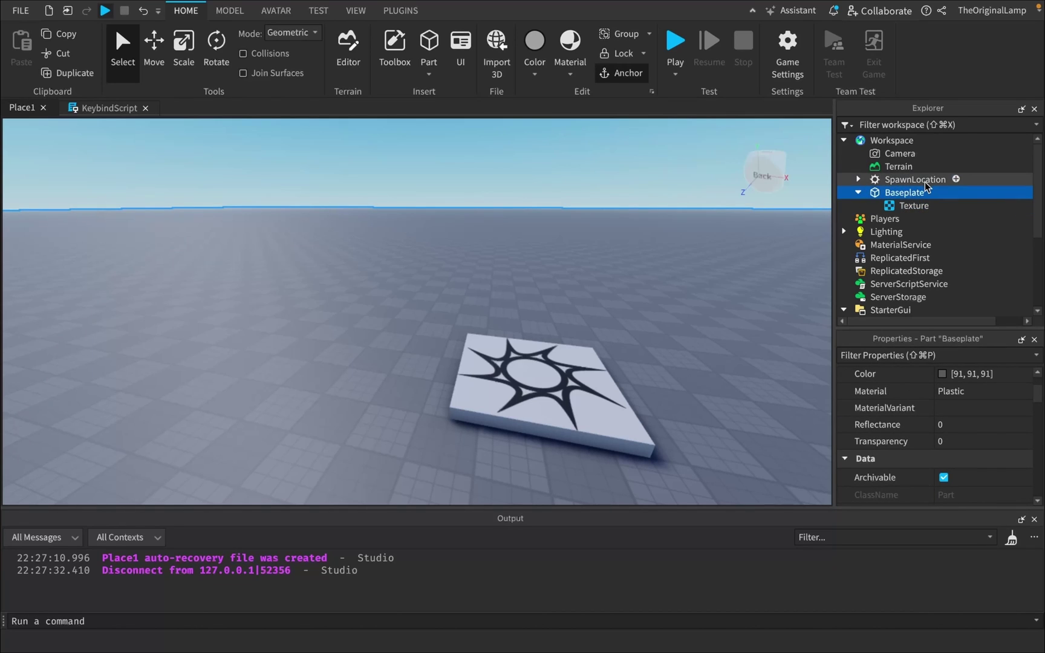
left_click(947, 388)
left_click(958, 393)
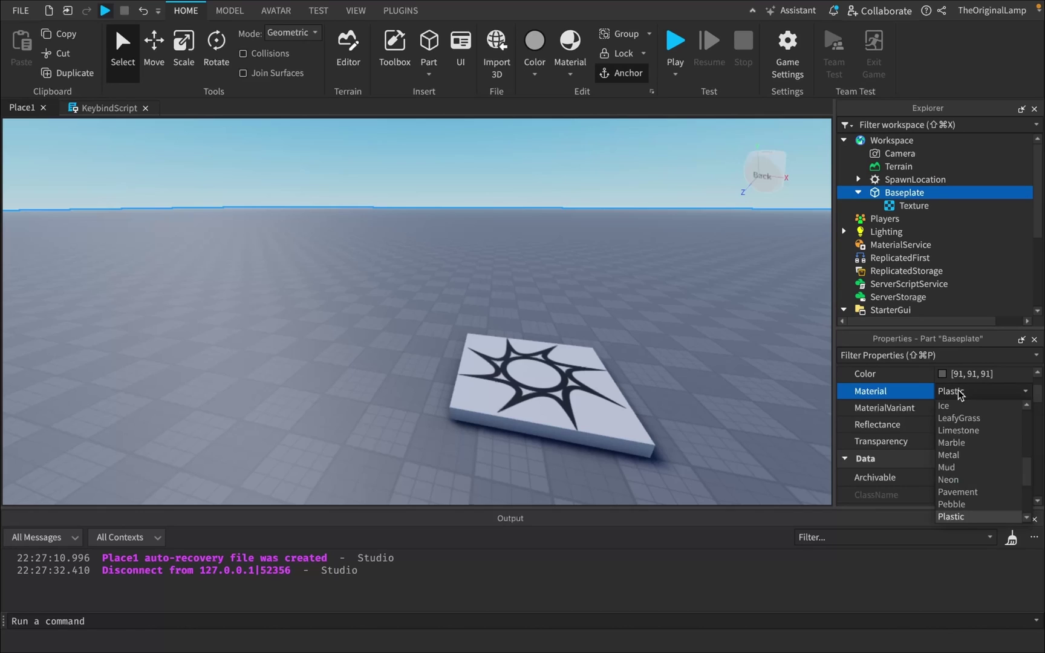
left_click(959, 393)
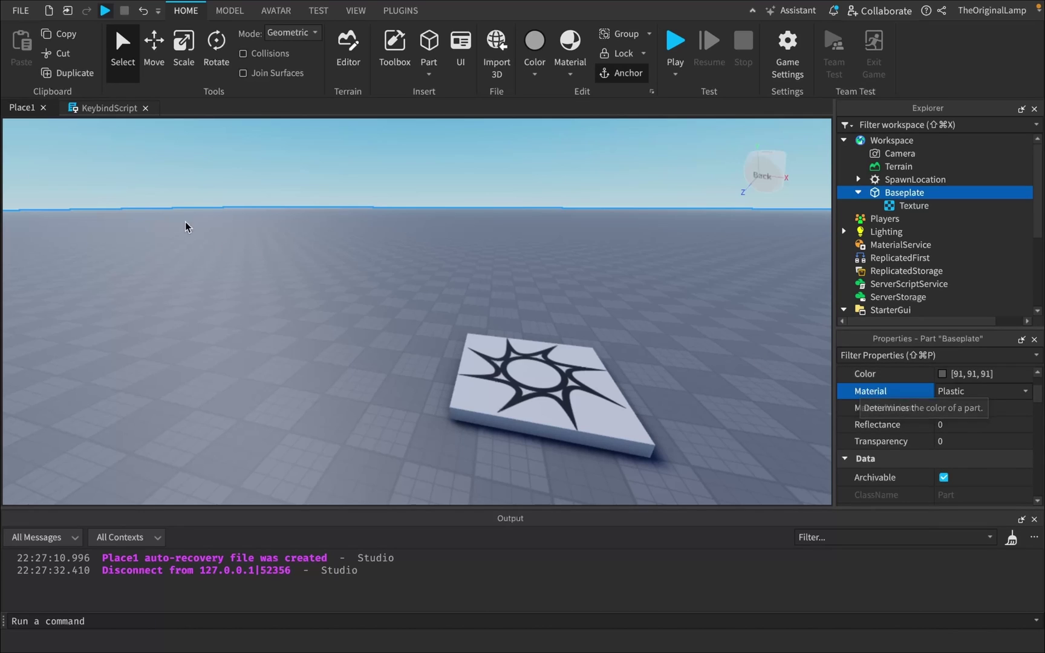
Step: In KeybindScript, add local baseplate = workspace:WaitForChild("Baseplate") below the vrColor declaration
left_click(121, 108)
left_click(471, 163)
key("Return")
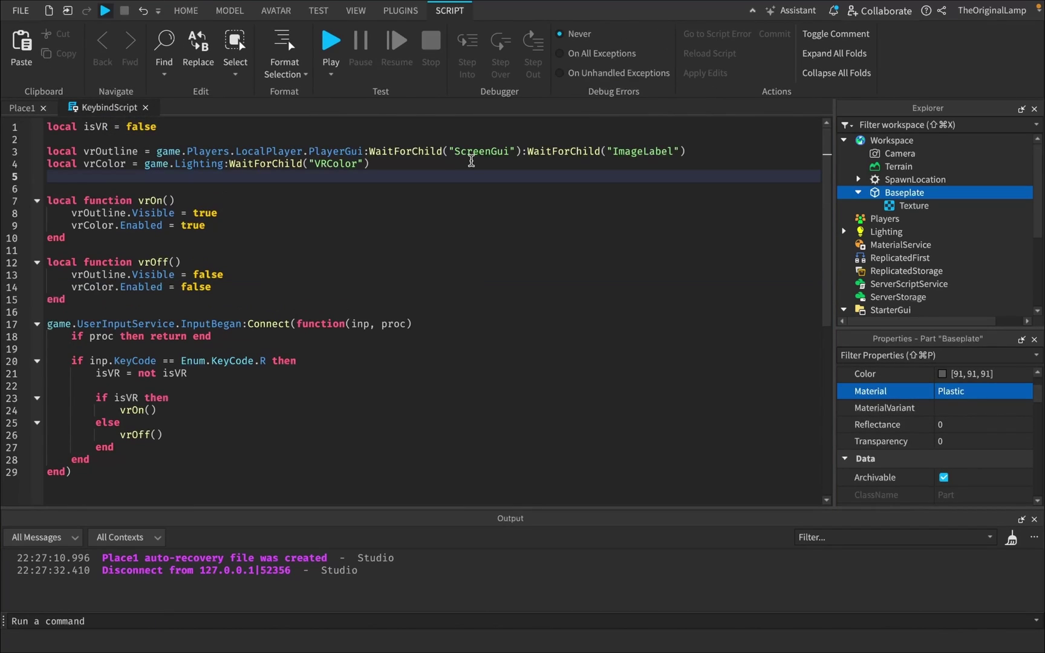
type("local baseplate")
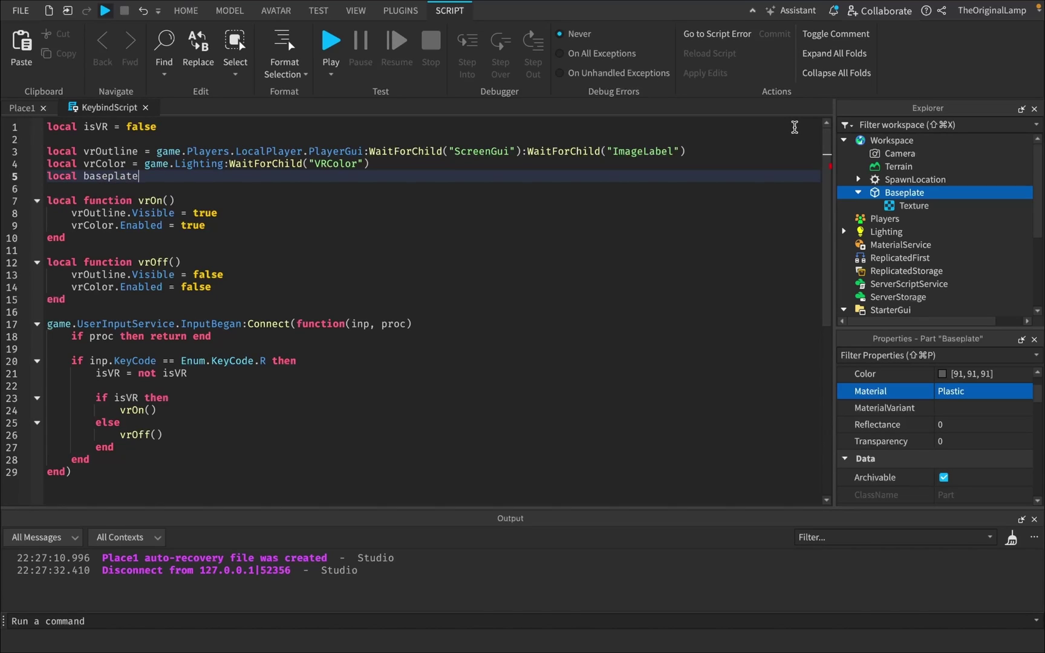
type(" = workspace:WaitForChild(\"Baseplate\")")
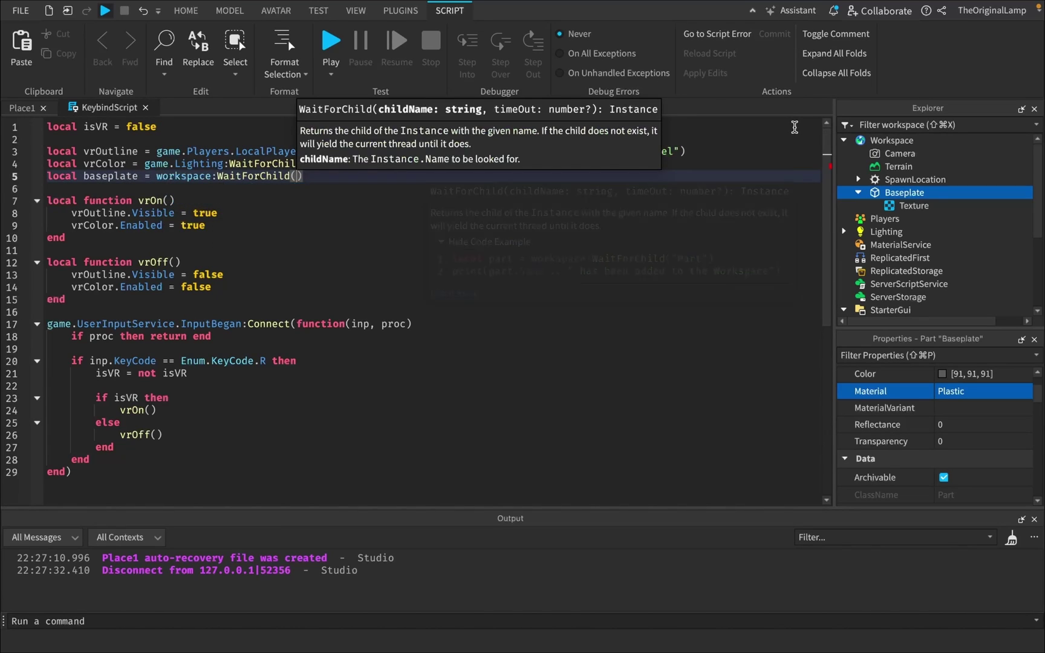
Step: Below the baseplate declaration, add local baseTexture = baseplate:WaitForChild("Texture")
key("Return")
type("local baseTexture")
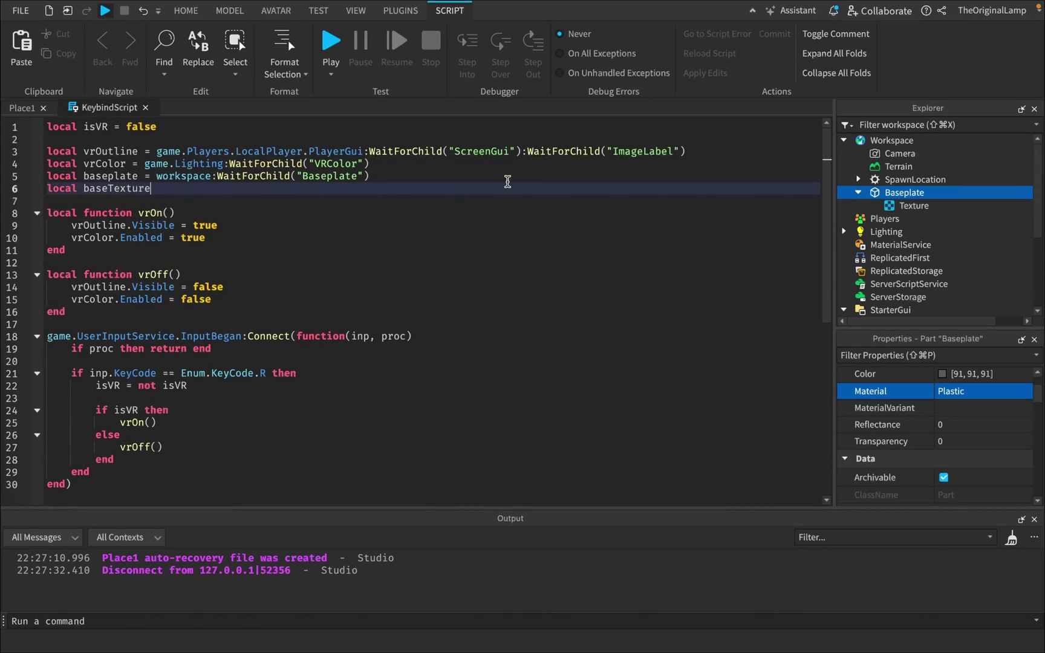
type(" = baseplate:WaitForChild(\"Te")
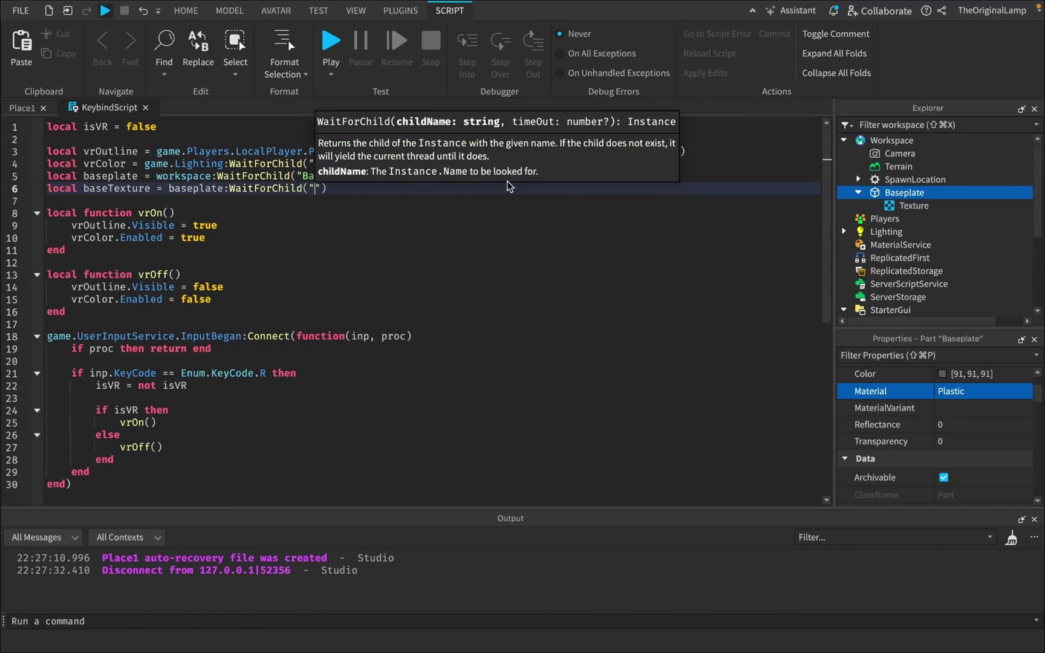
key("Tab")
left_click(385, 189)
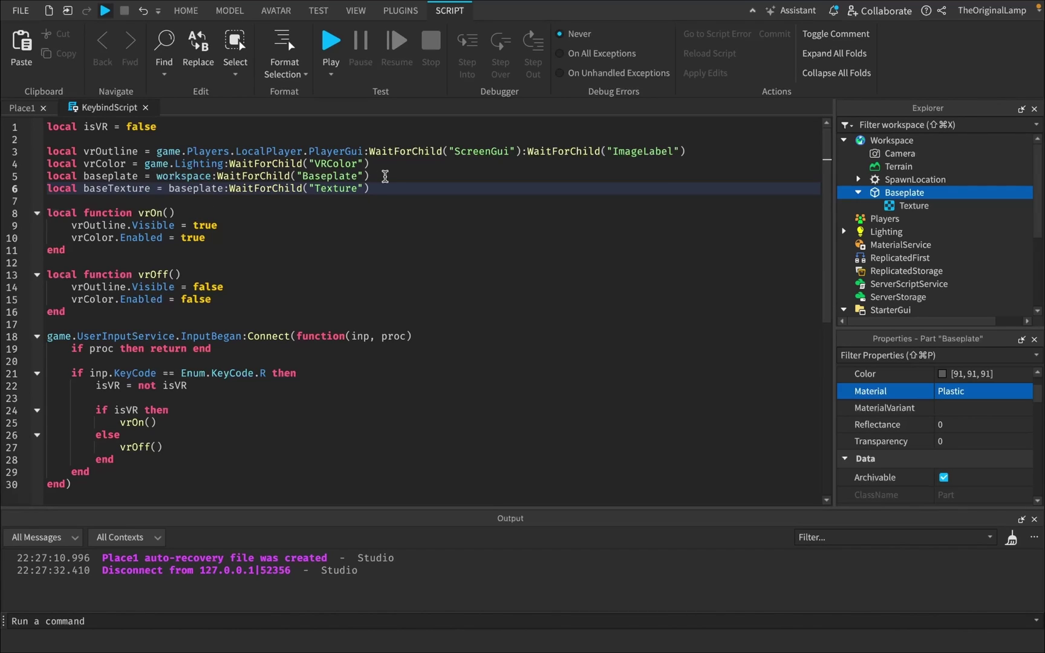
Step: In the vrOn function, add baseTexture.Transparency = 1 after a blank line below the vrColor.Enabled line
left_click_drag(380, 186, 68, 163)
left_click(97, 238)
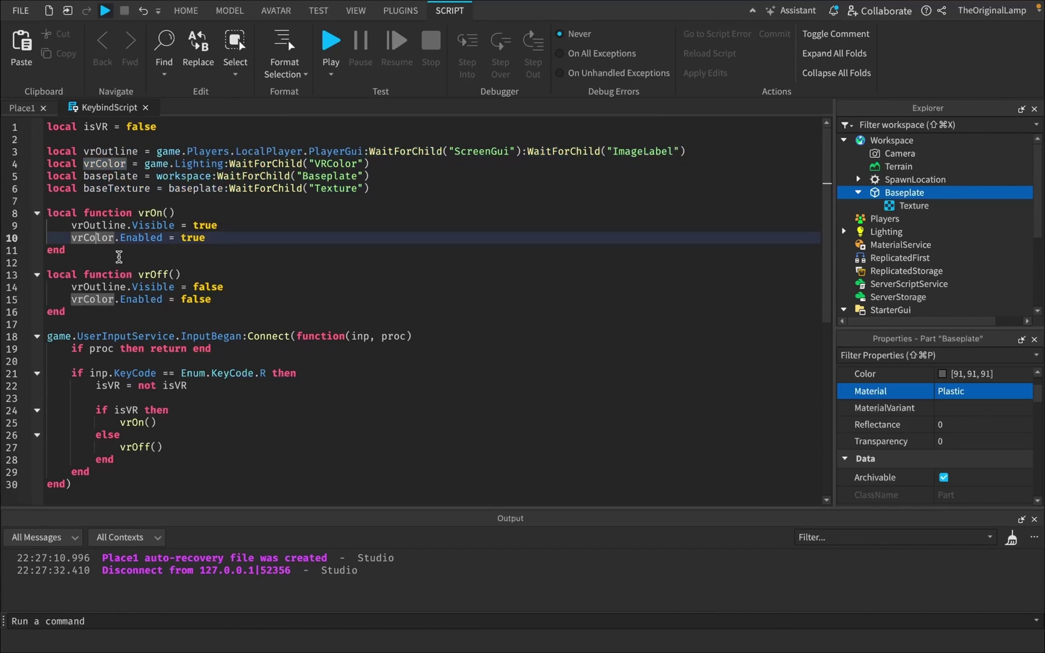
left_click(181, 297)
left_click(215, 237)
key("Return")
key("Return")
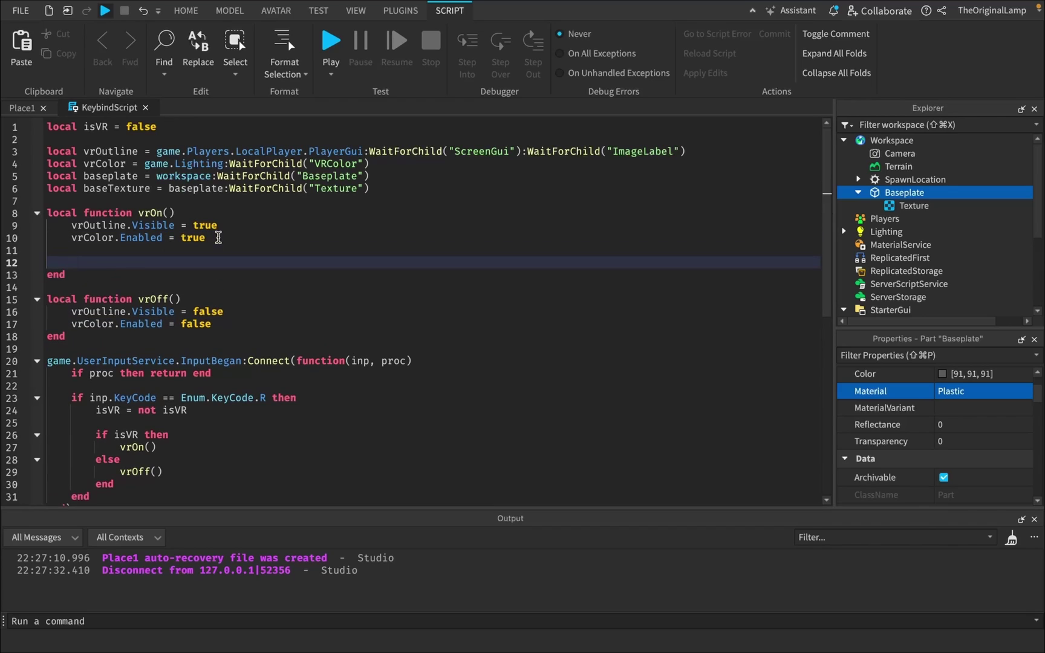
type("baseTexture.Transparency = 1")
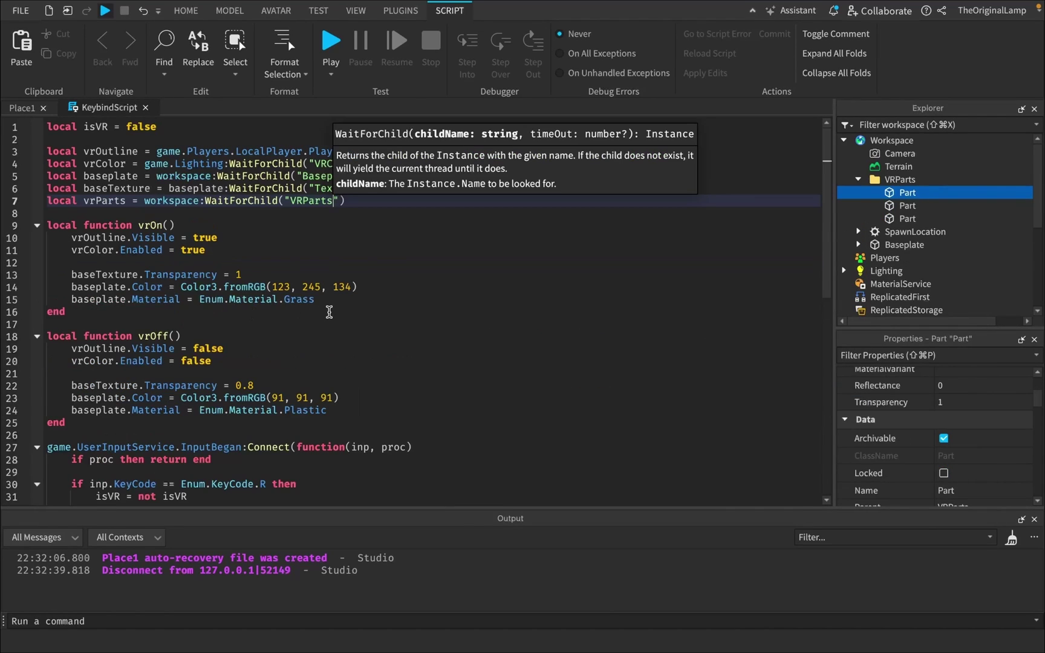
Step: In the vrOn function, add a loop for i, v in vrParts:GetChildren() do after a blank line below the baseplate.Material line
left_click(330, 309)
left_click(345, 300)
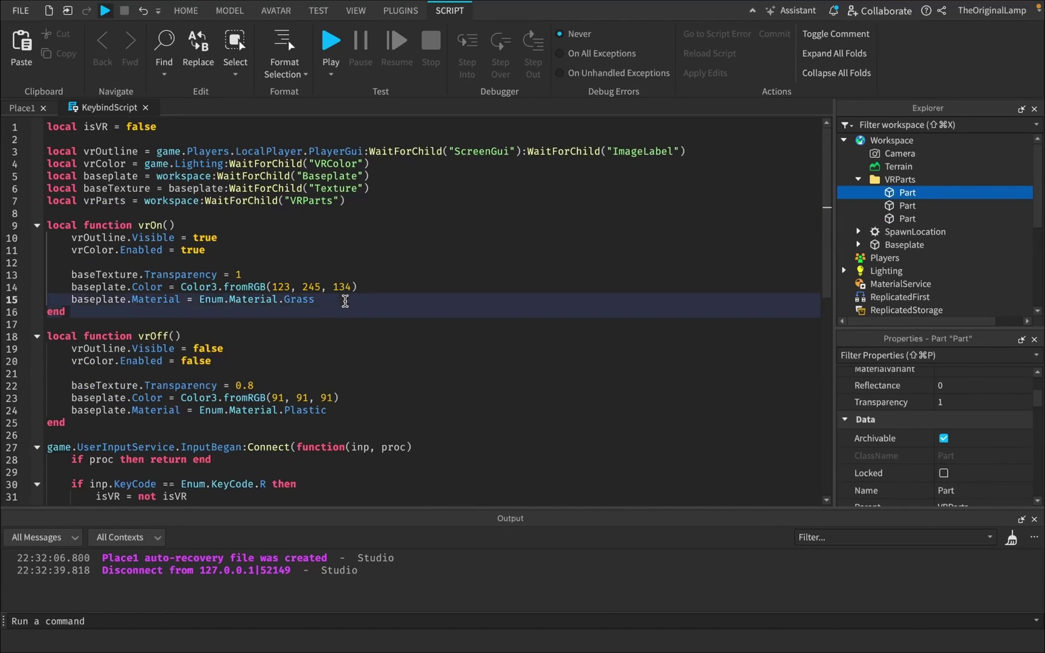
key("Return")
key("Return")
type("for i, v i")
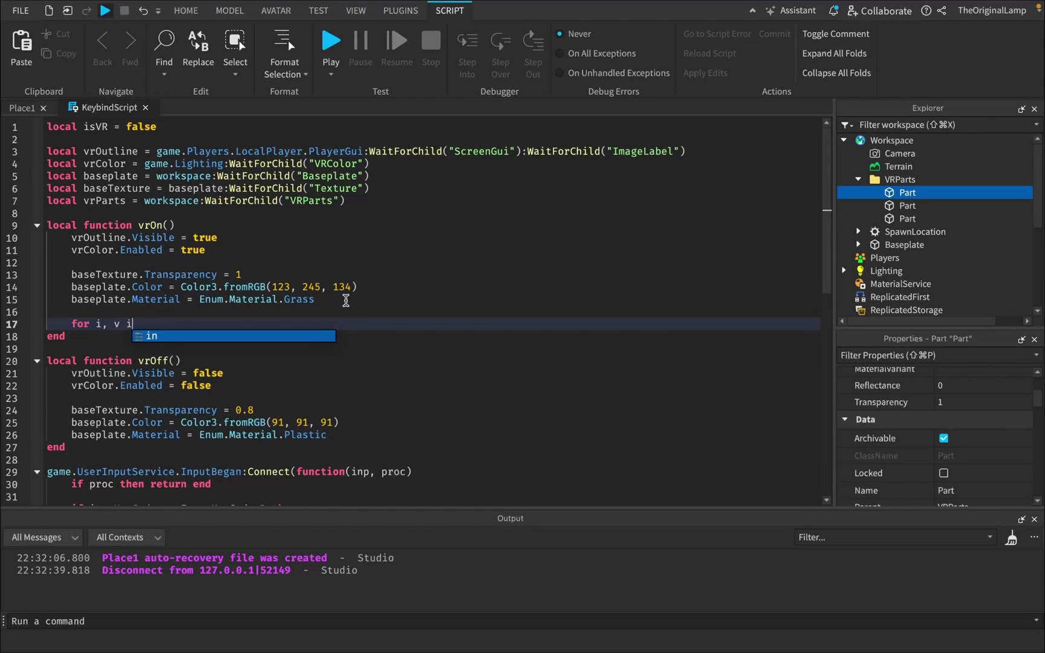
type("n vrparts:Ge")
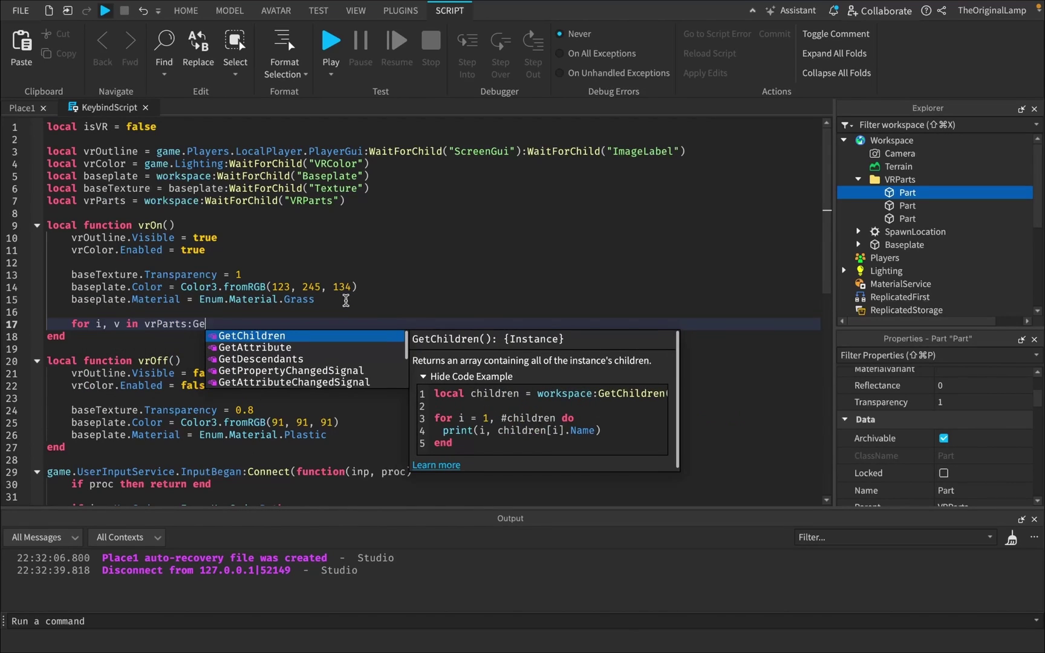
type("tChildren() do")
key("Return")
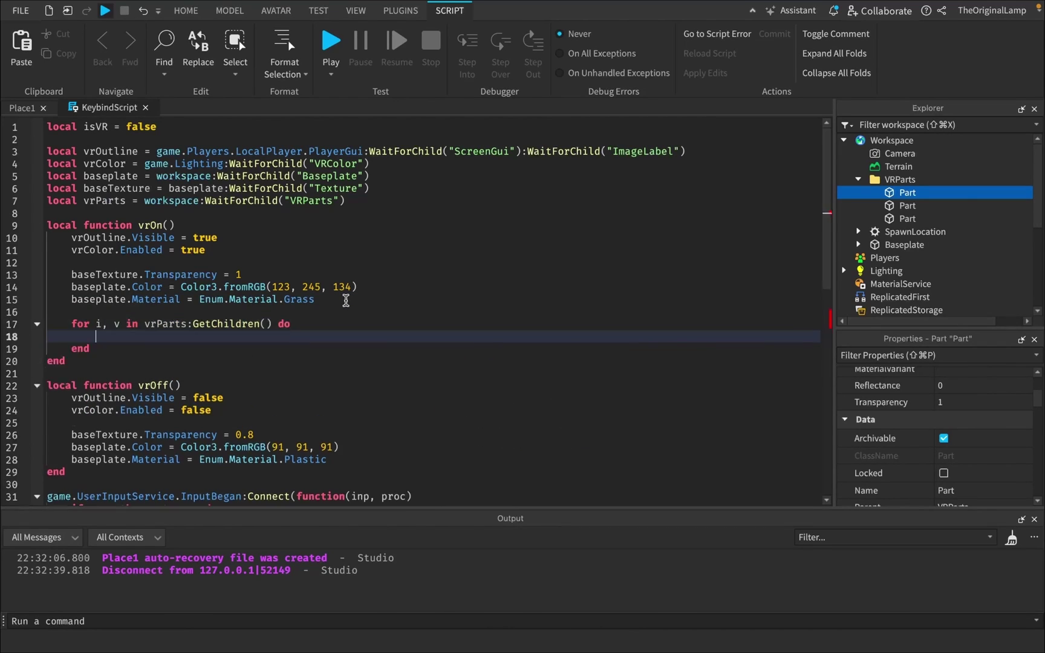
Step: Inside vrOn's vrParts loop, add v.Transparency = 0 and v.CanCollide = true
type("v.")
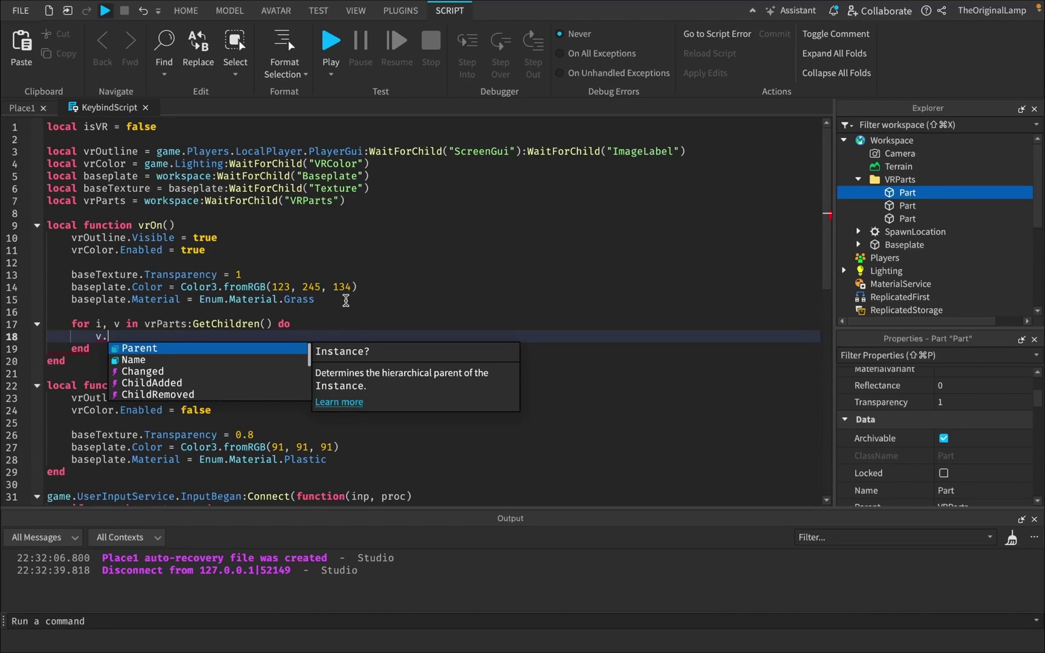
type("Transparency = 0")
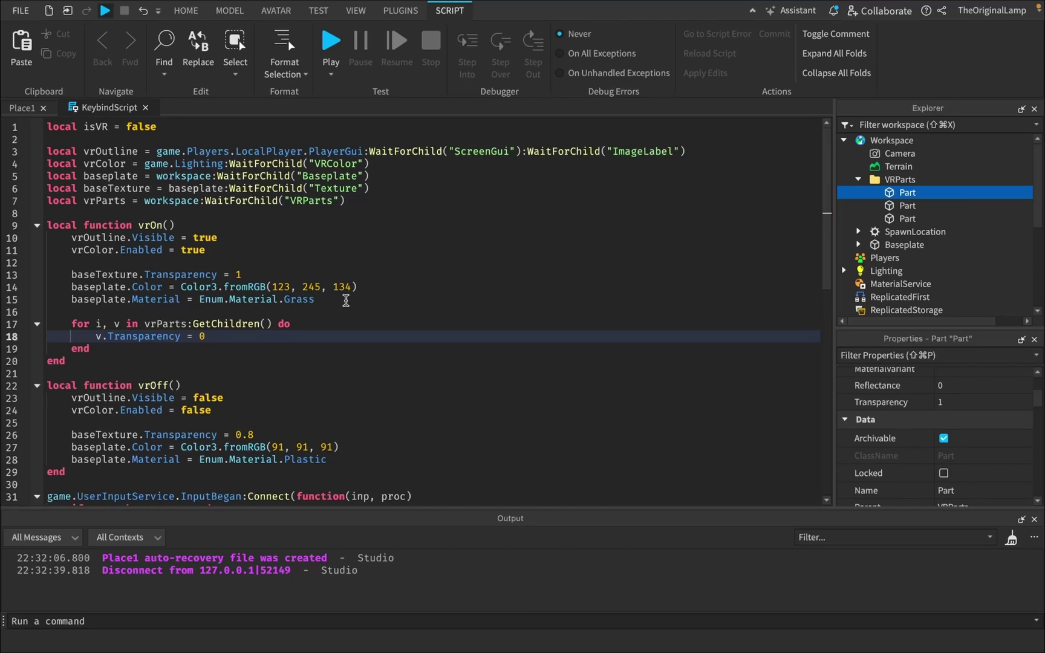
key("Return")
type("v.CanCollide = ")
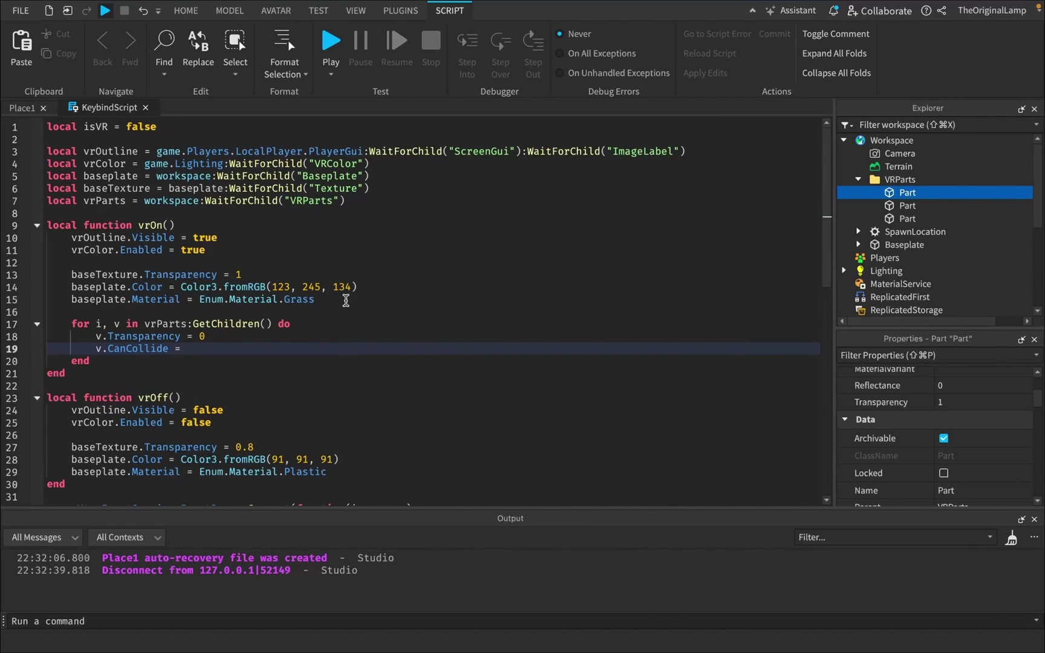
type("true")
Step: Copy the vrParts loop into the vrOff function, after a blank line below its baseplate.Material line
left_click_drag(91, 361, 72, 326)
key("super+c")
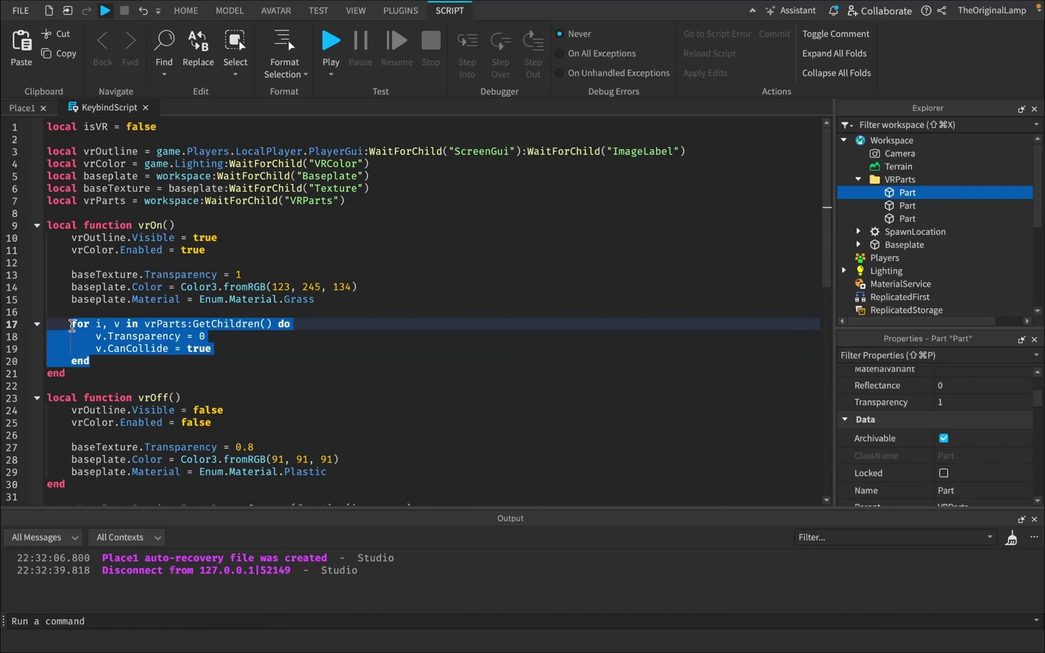
left_click(345, 473)
key("Return")
key("Return")
key("super+v")
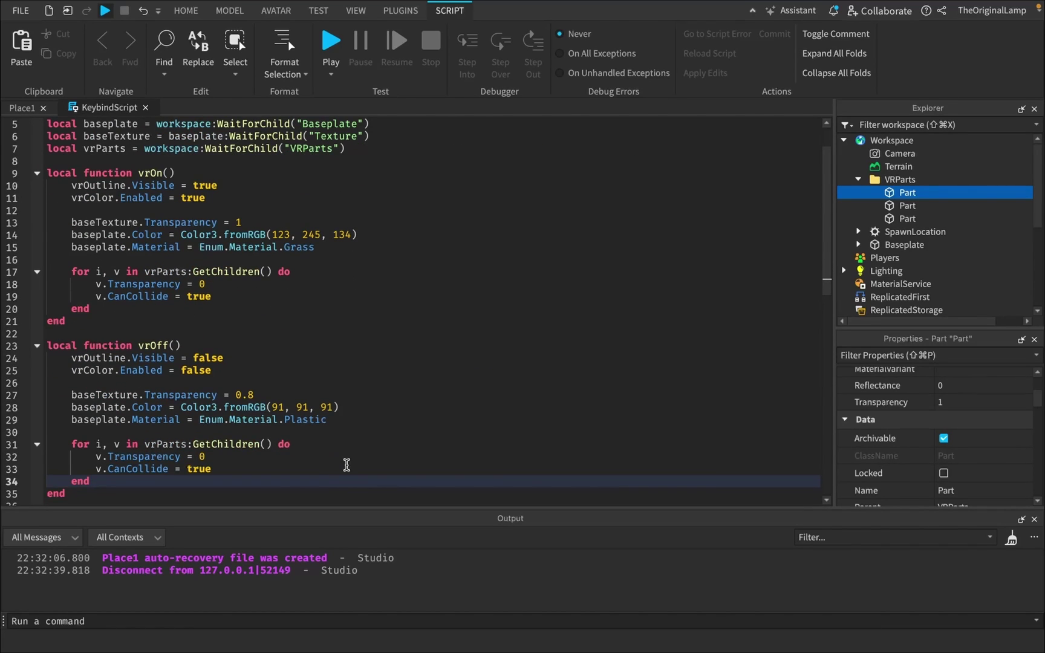
Step: In vrOff's vrParts loop, set v.Transparency to 1 and v.CanCollide to false
left_click(216, 455)
double_click(200, 468)
type("fa;se")
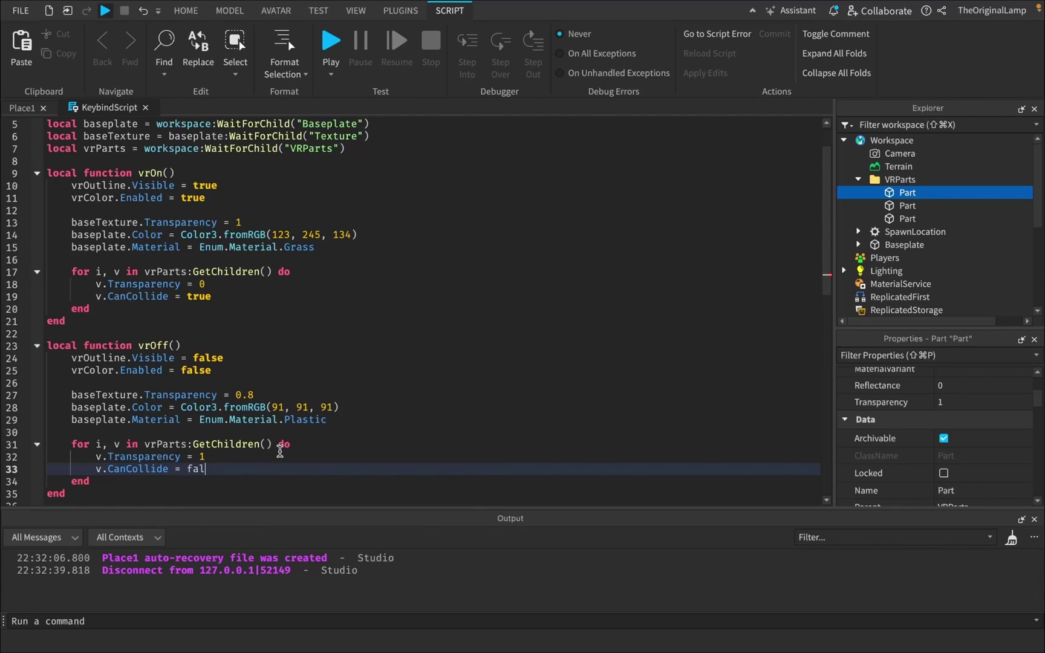
type("se")
left_click(280, 447)
left_click_drag(73, 271, 141, 312)
left_click(141, 311)
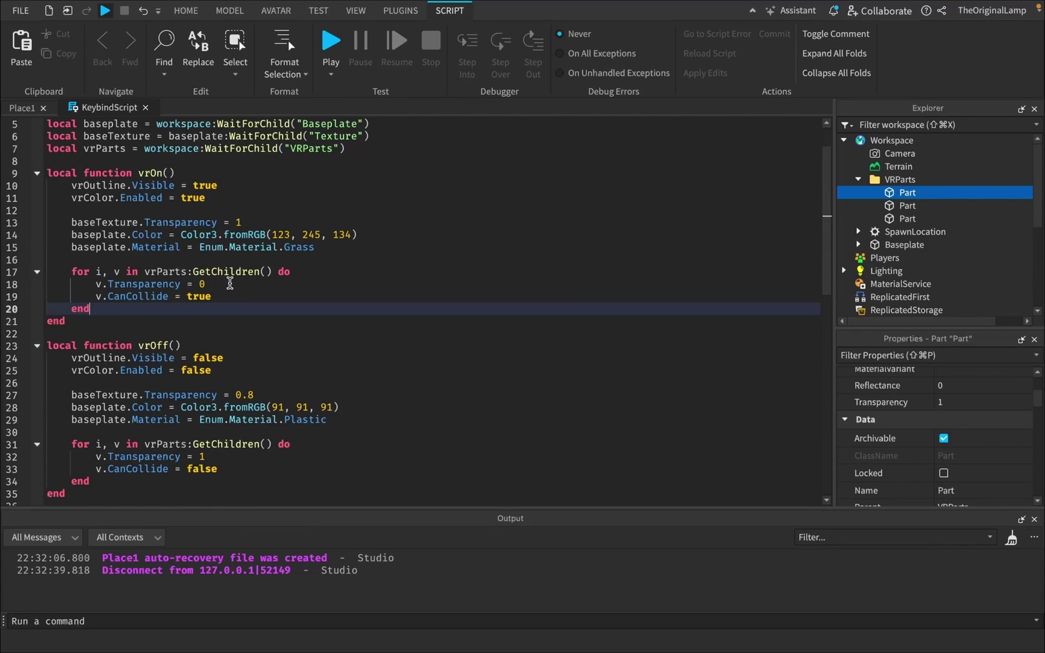
left_click_drag(230, 283, 98, 276)
left_click(187, 296)
left_click_drag(240, 296, 101, 295)
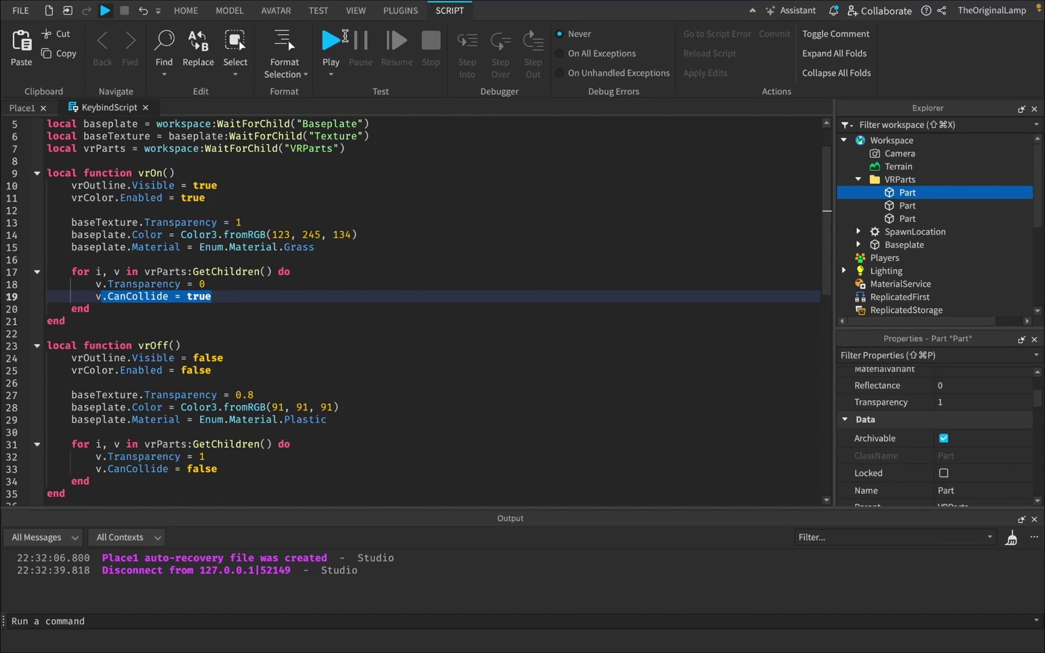
Step: Start a playtest, switch VR vision on and walk the character from the spawn pad to the VR parts
left_click(344, 37)
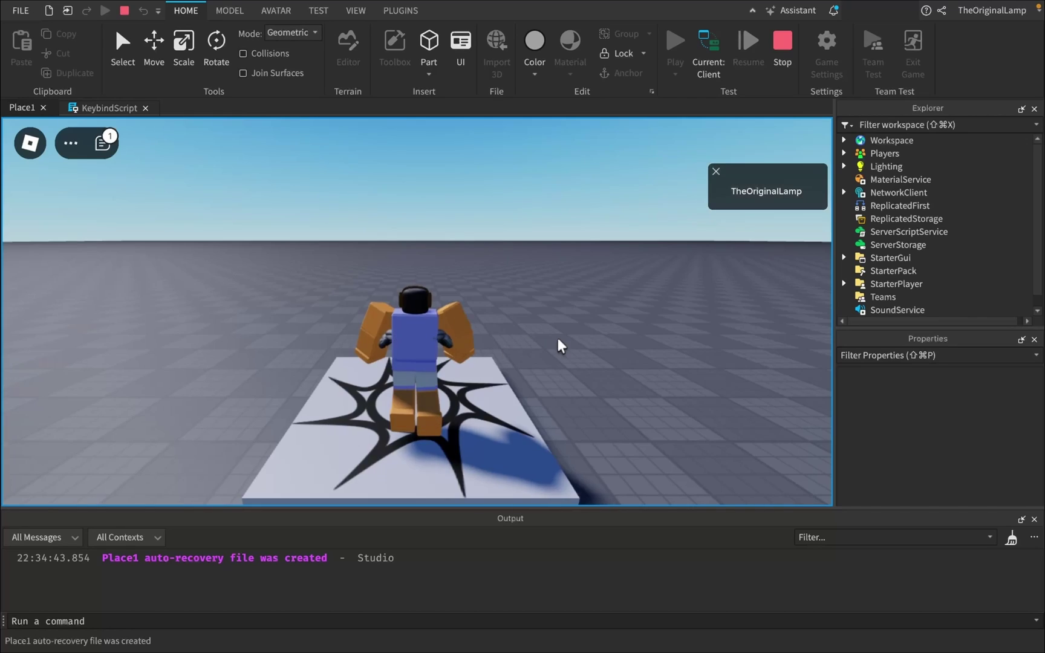
right_click_drag(557, 338, 558, 338)
scroll(558, 338, "down", 10)
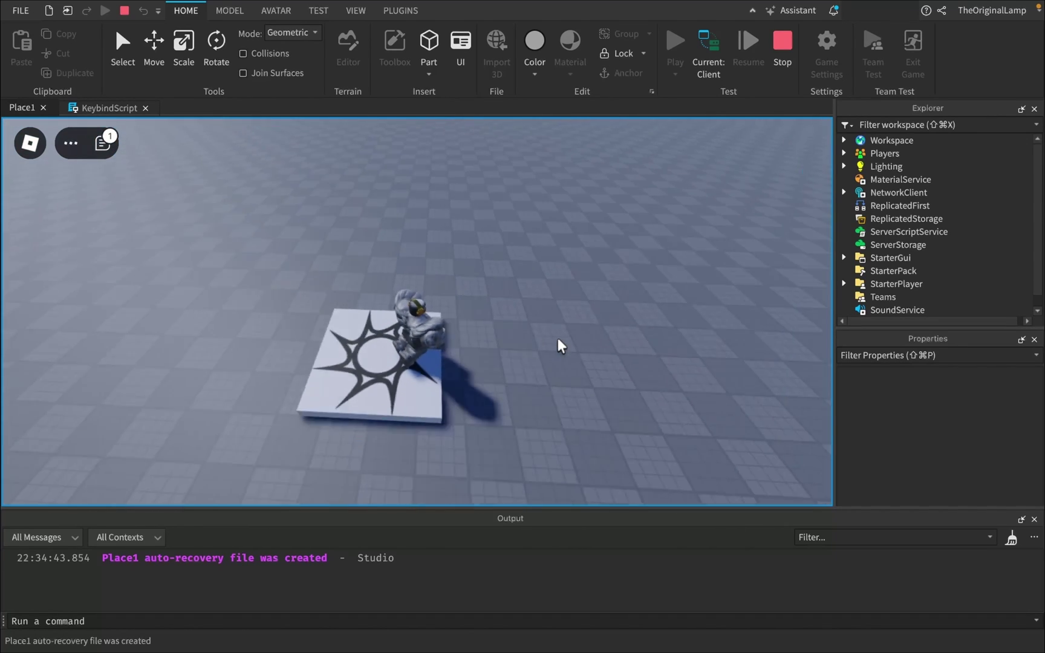
scroll(446, 310, "up", 2)
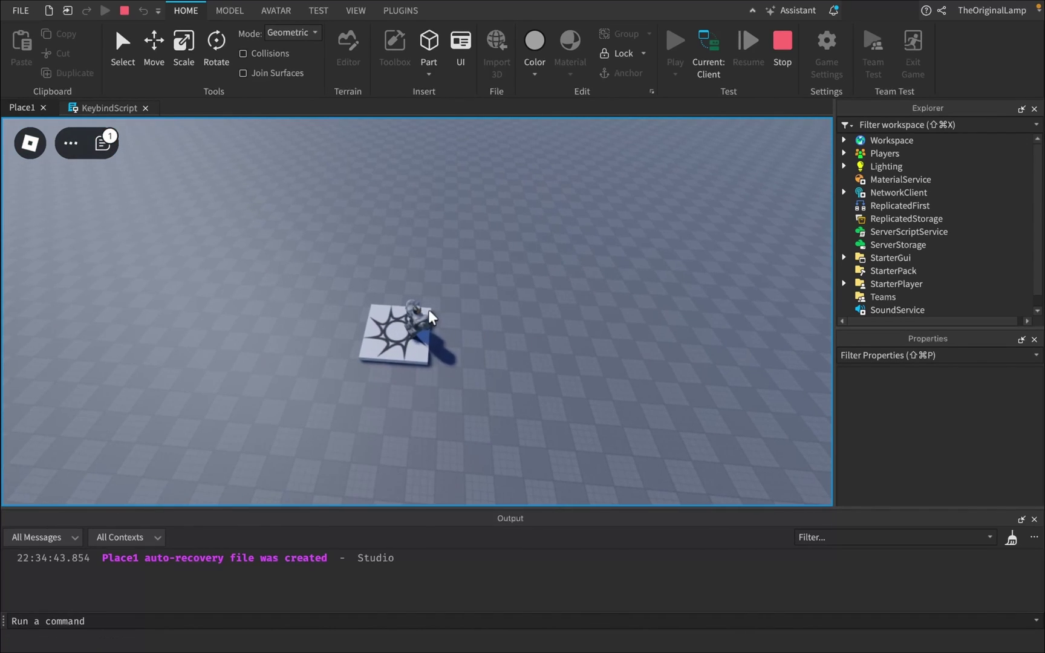
key("e")
key("a")
scroll(449, 314, "up", 2)
scroll(449, 314, "up", 3)
key("w")
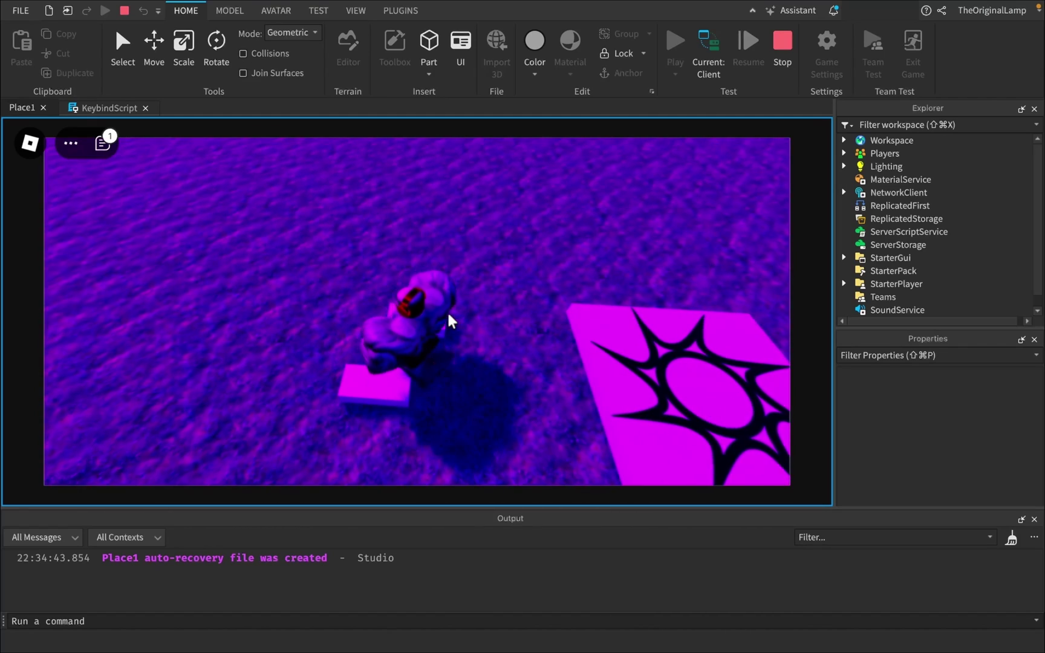
Step: Test VR vision by toggling it while standing on a VR part and viewing the parts from several angles
right_click_drag(448, 318, 449, 318)
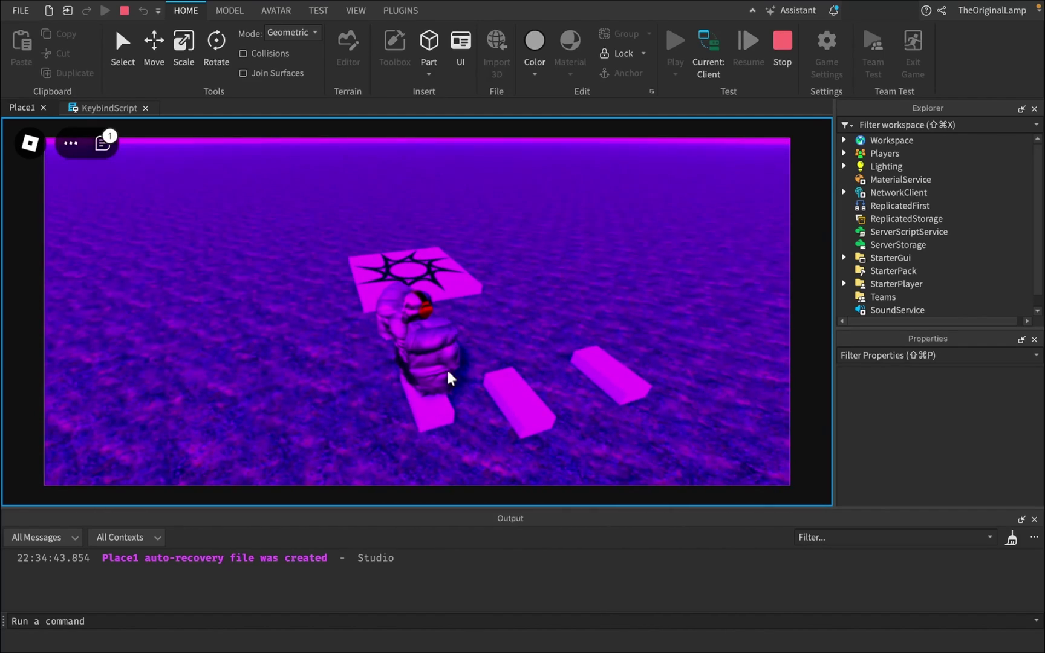
right_click_drag(448, 372, 447, 371)
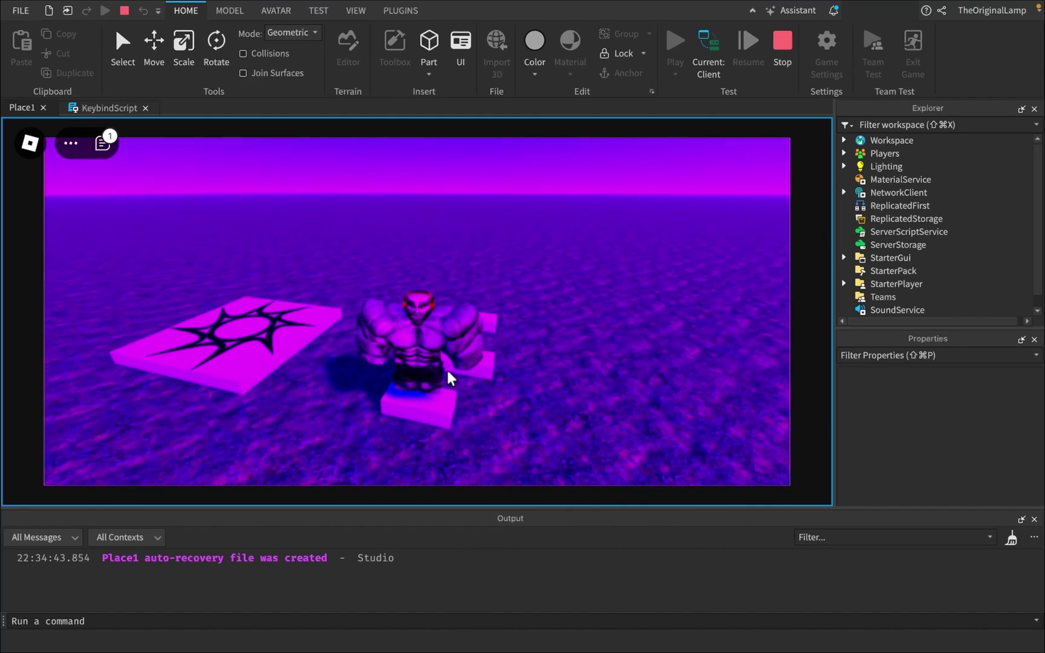
key("e")
key("e")
key("e")
key("e")
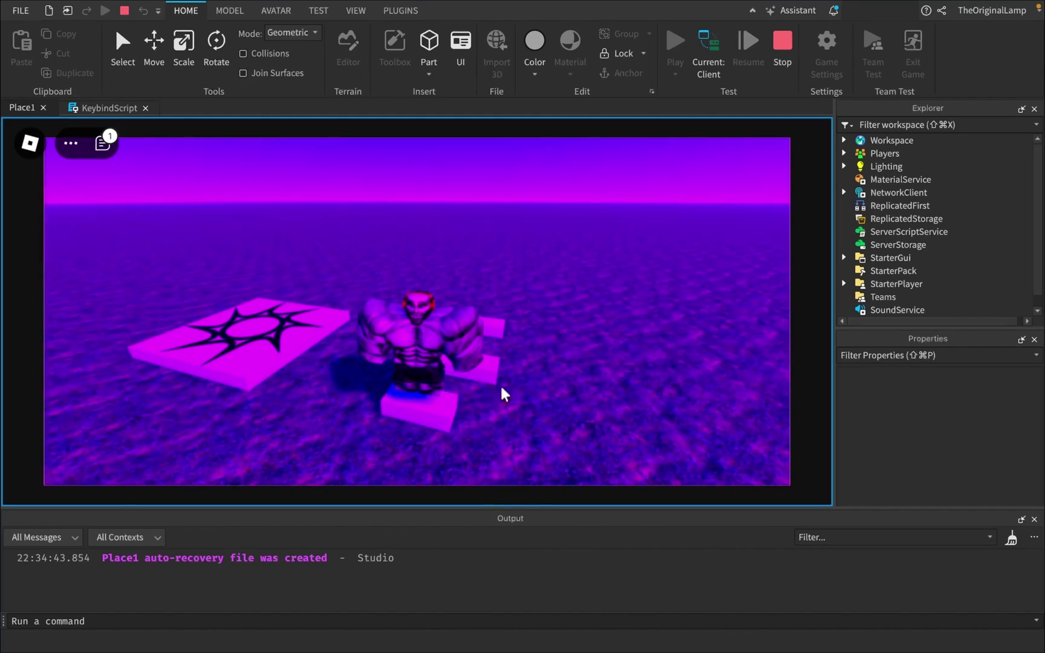
key("w")
key("d")
right_click_drag(572, 385, 530, 266)
scroll(530, 265, "up", 2)
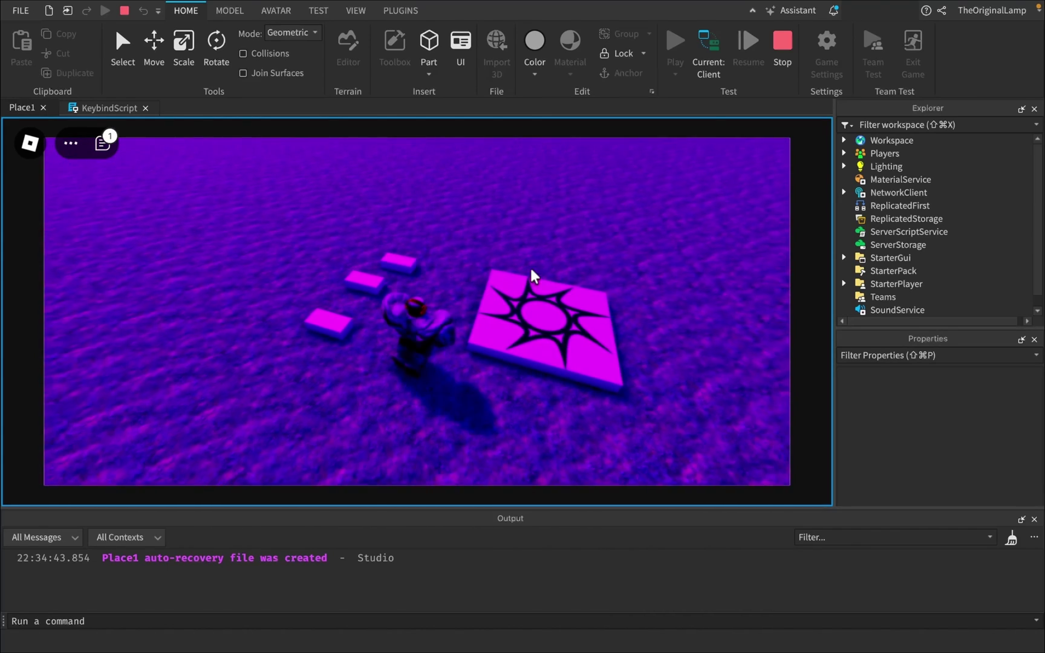
Step: Toggle VR vision several times while viewing the spawn area from a distance, and end the playtest
key("e")
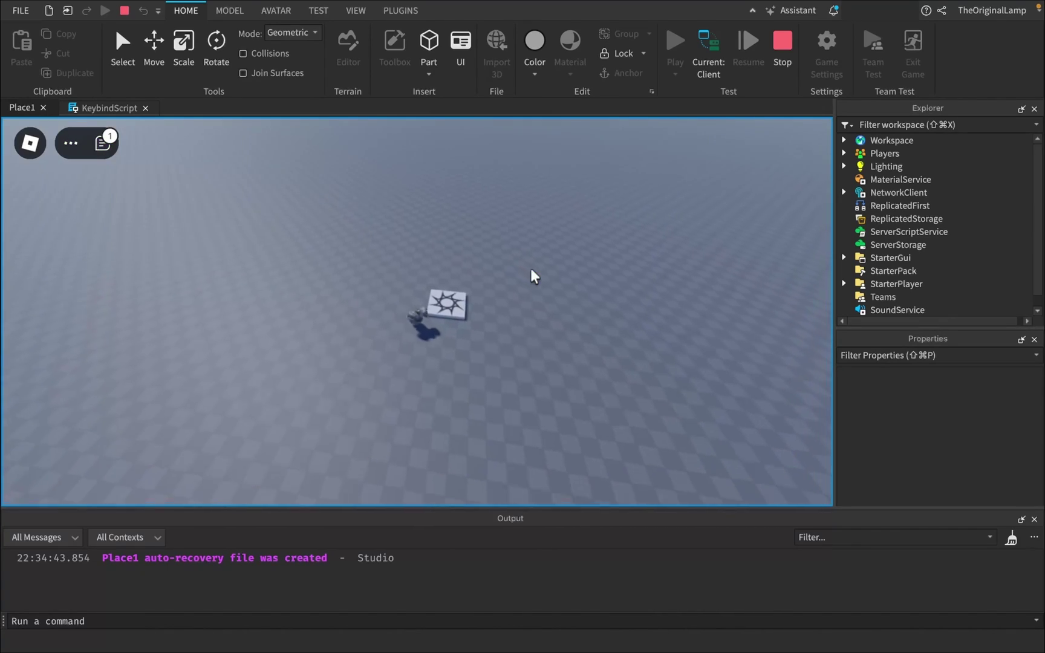
key("e")
key("e")
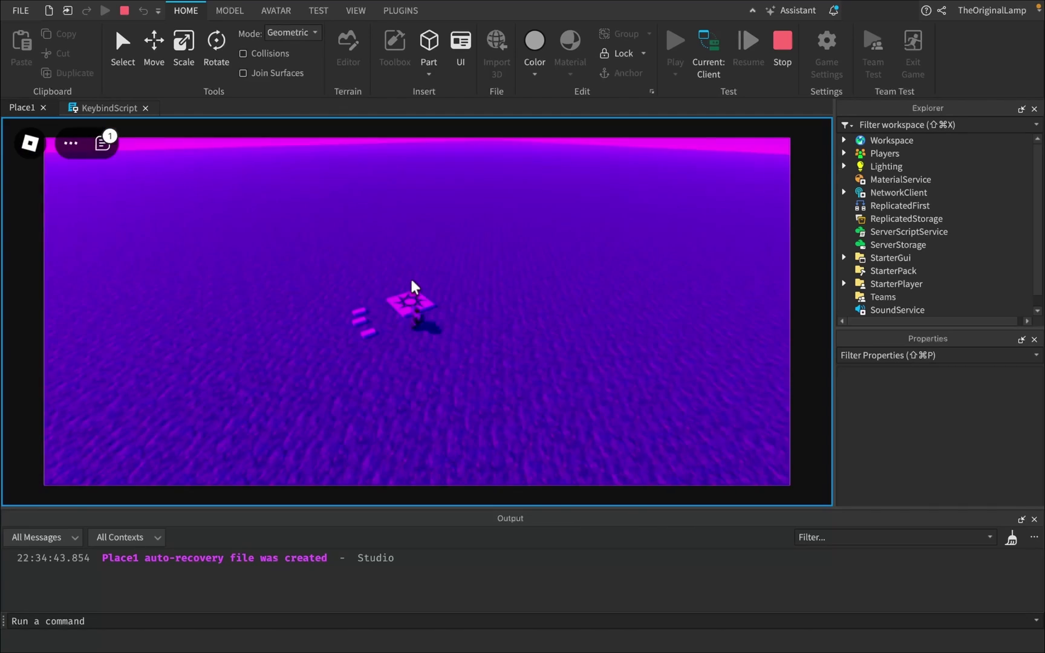
key("e")
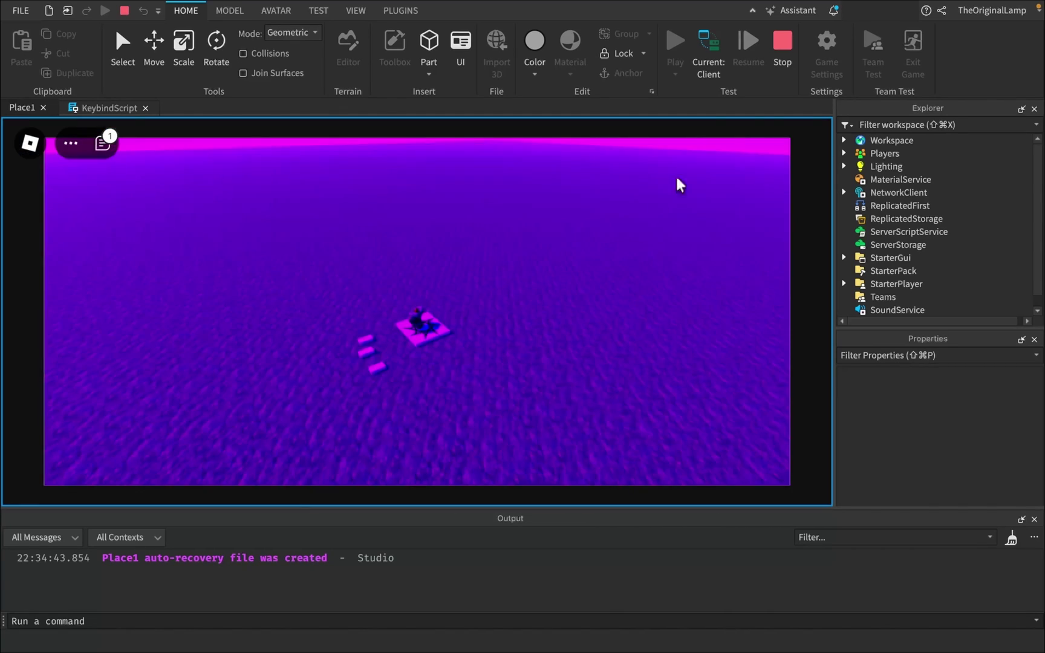
key("shift+F5")
Step: Duplicate the VRParts folder in Workspace and set the Transparency of the copy's three parts to 0
double_click(894, 180)
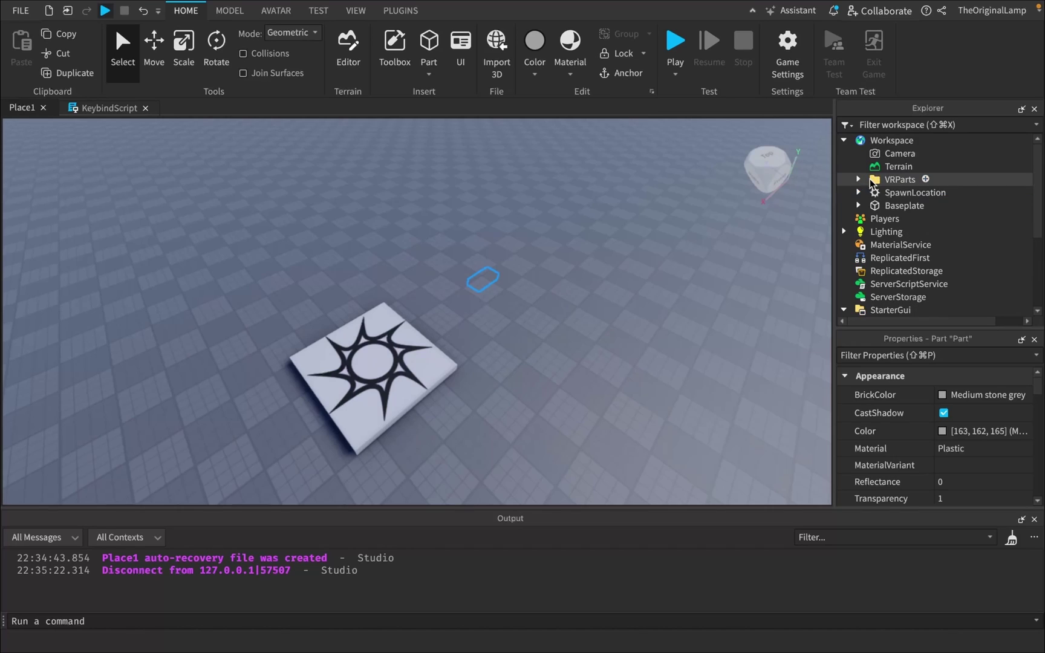
key("super+d")
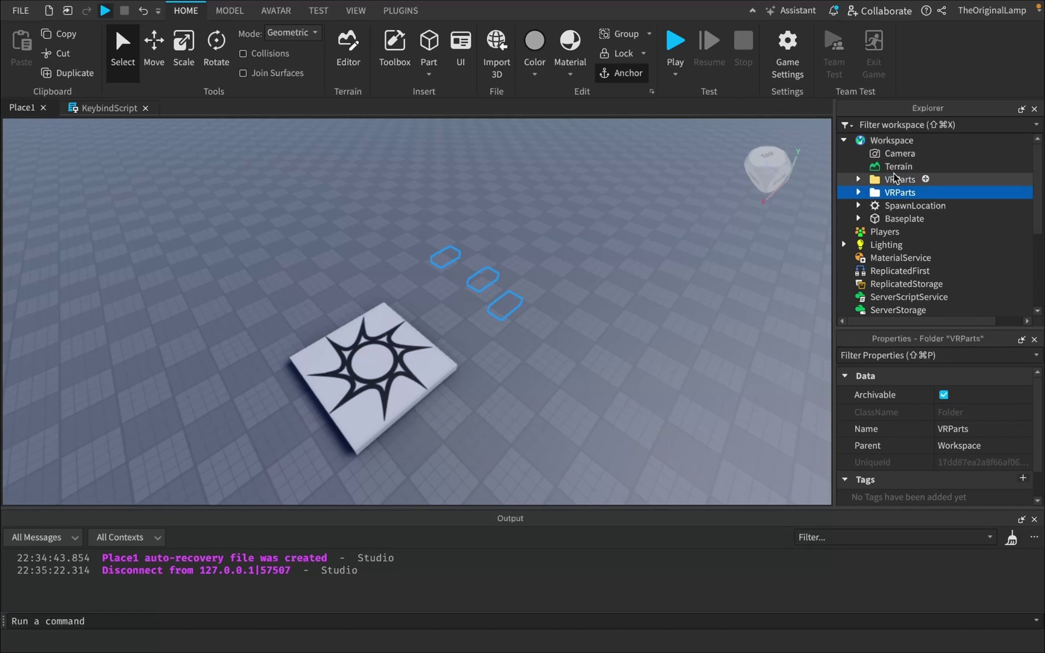
left_click(859, 194)
left_click(907, 206)
left_click(914, 232, "shift")
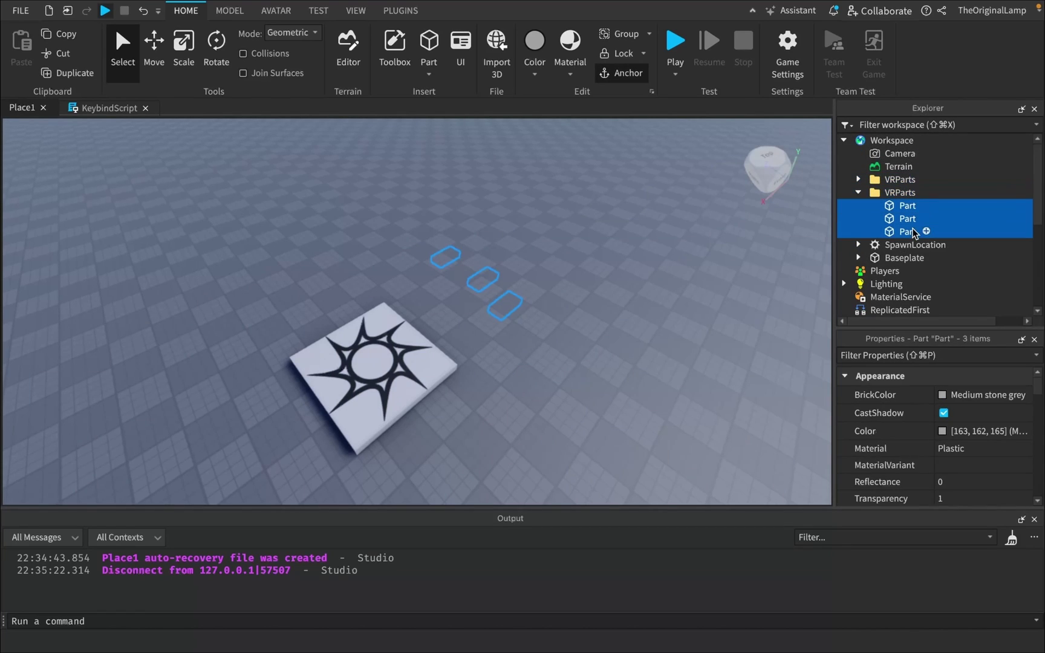
scroll(936, 480, "down", 3)
left_click(987, 397)
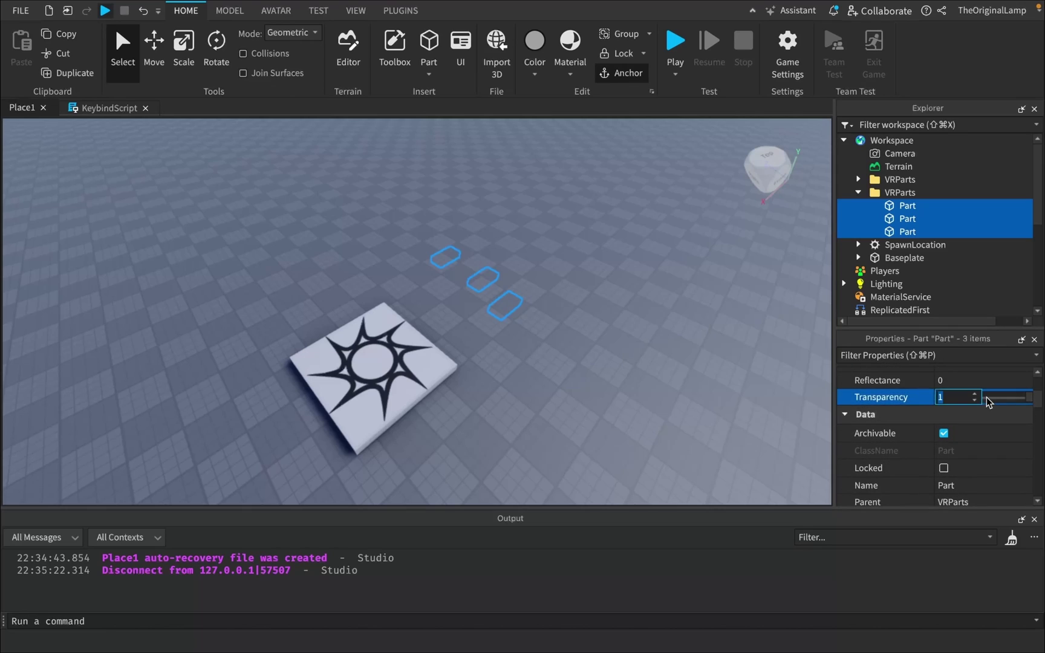
scroll(990, 461, "down", 10)
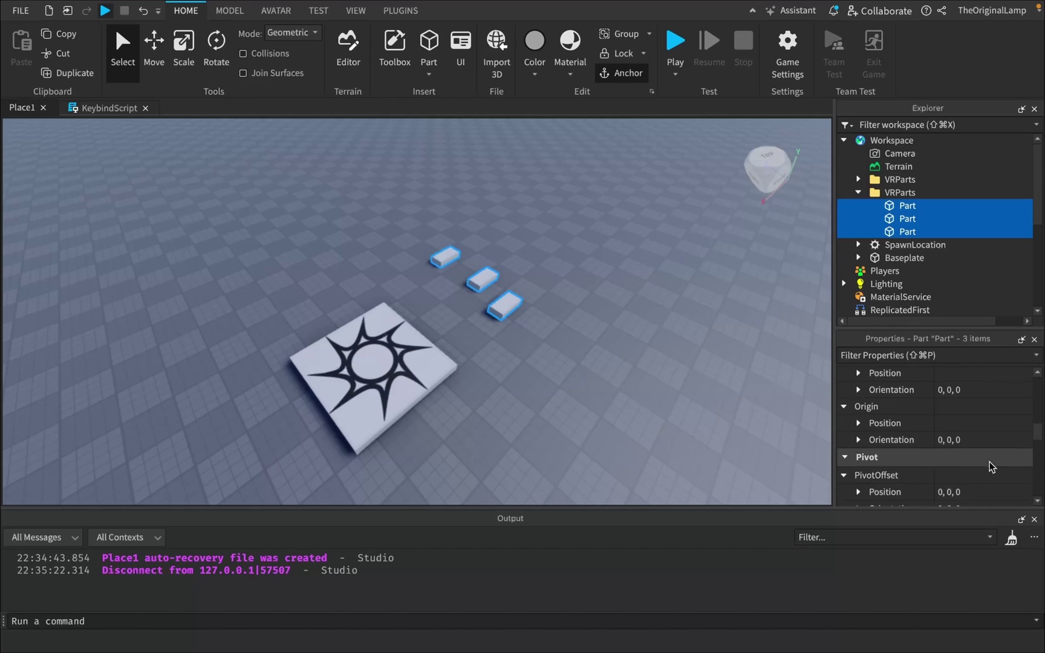
left_click(943, 454)
Step: Rename the duplicated VRParts folder as NormalParts
left_click(894, 192)
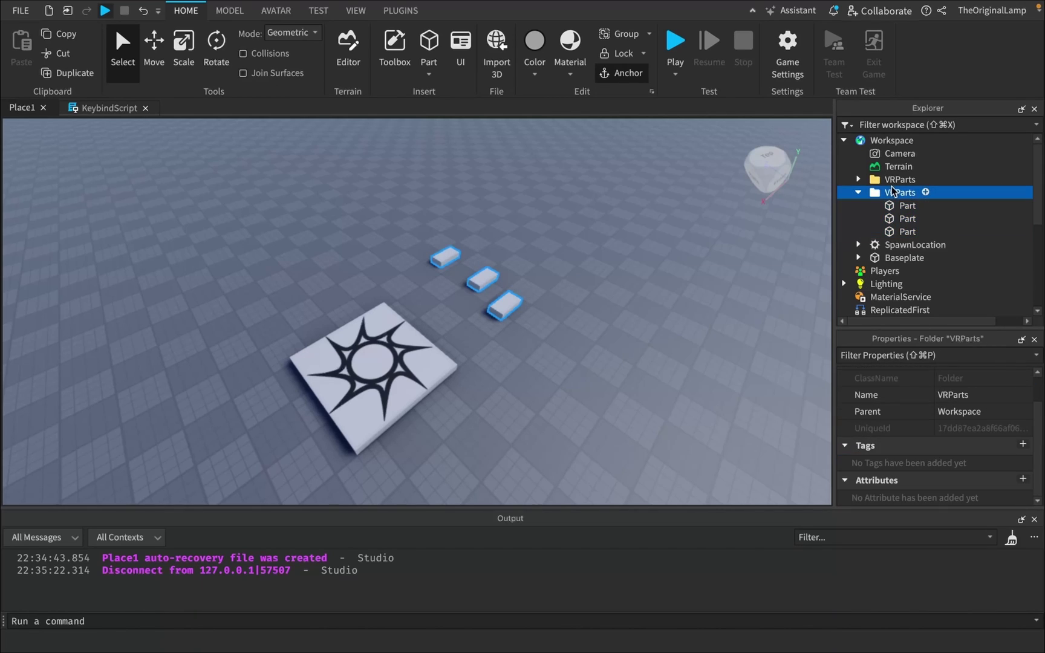
type("NormalParts")
key("Return")
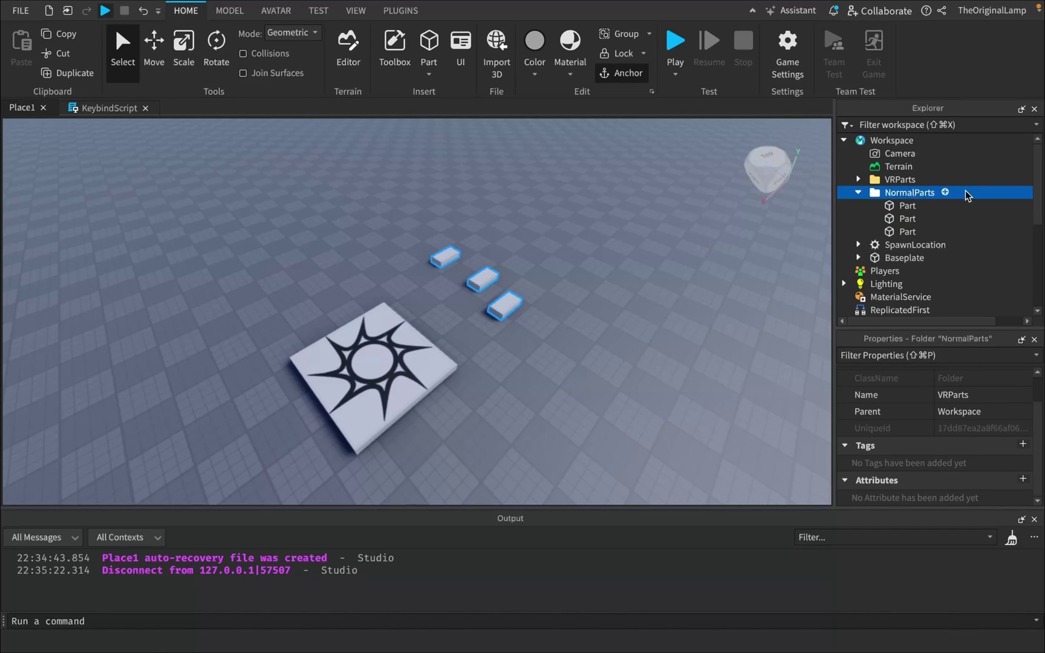
left_click(965, 192)
Step: Move the three parts of the NormalParts folder together to the opposite side of the spawn location
left_click(901, 206)
left_click(899, 231)
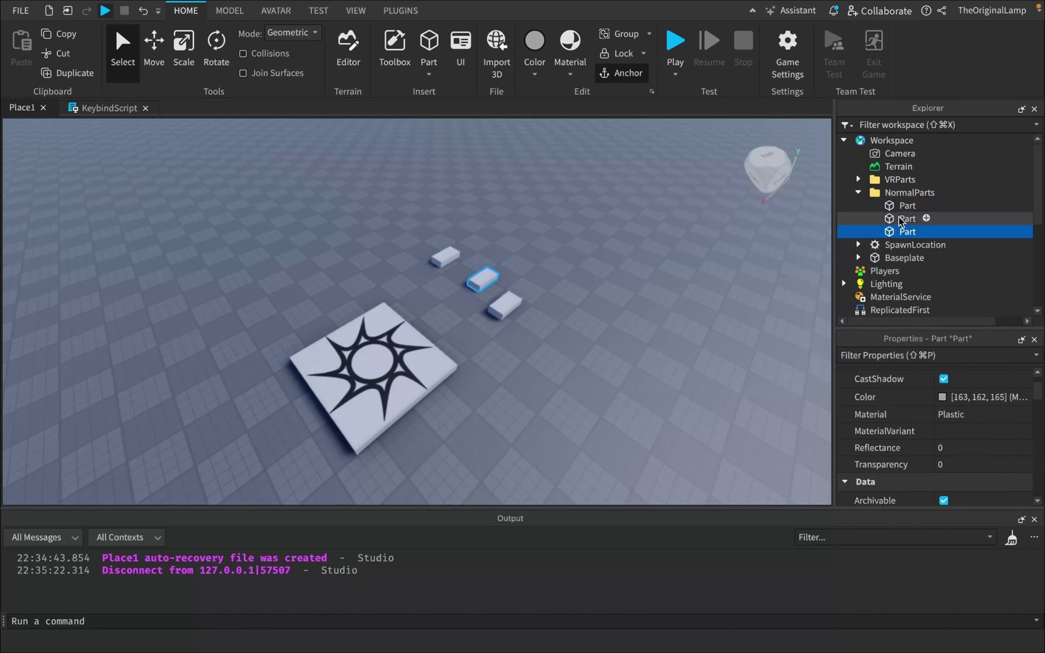
left_click(880, 210, "shift")
left_click_drag(464, 297, 233, 457)
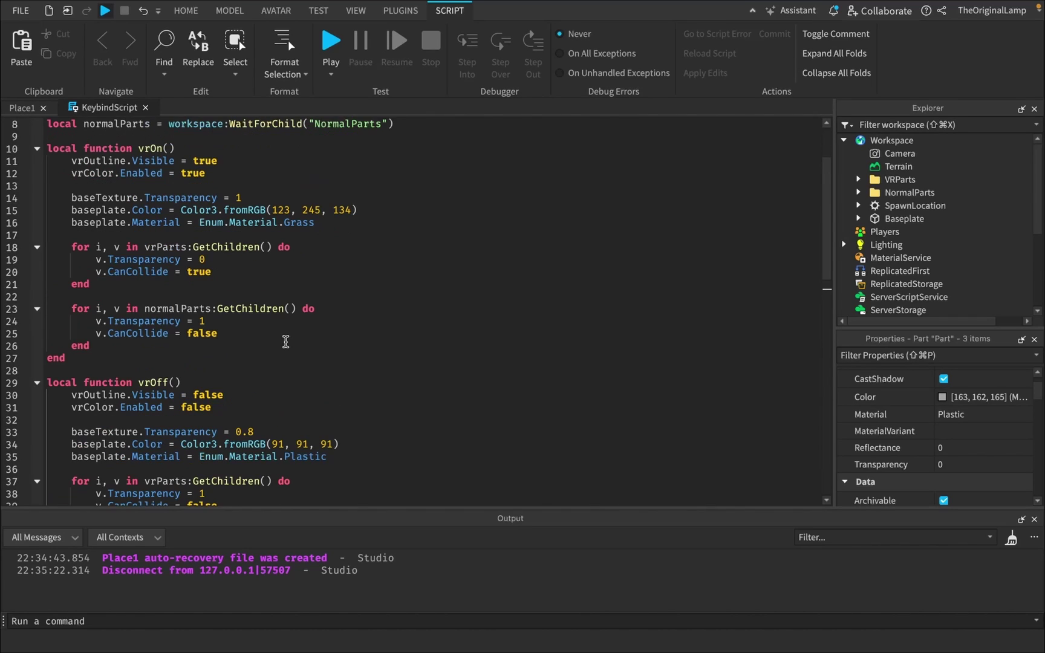
scroll(282, 342, "down", 1)
left_click_drag(145, 325, 64, 230)
left_click(189, 269)
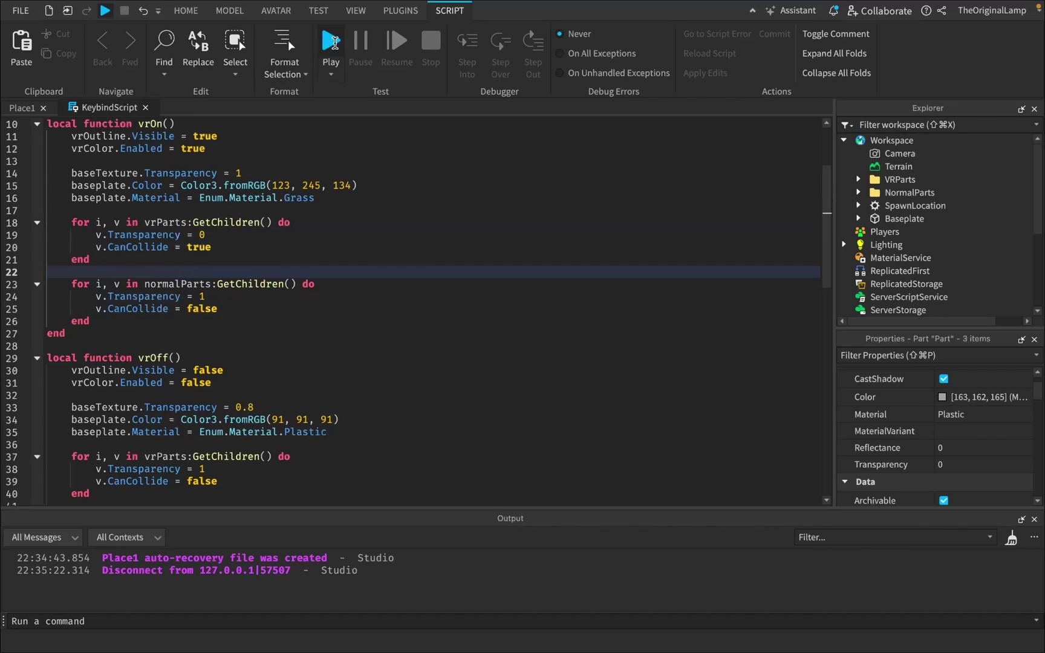
Step: Run a playtest and toggle VR vision to check how the normal parts and VR parts swap
left_click(331, 40)
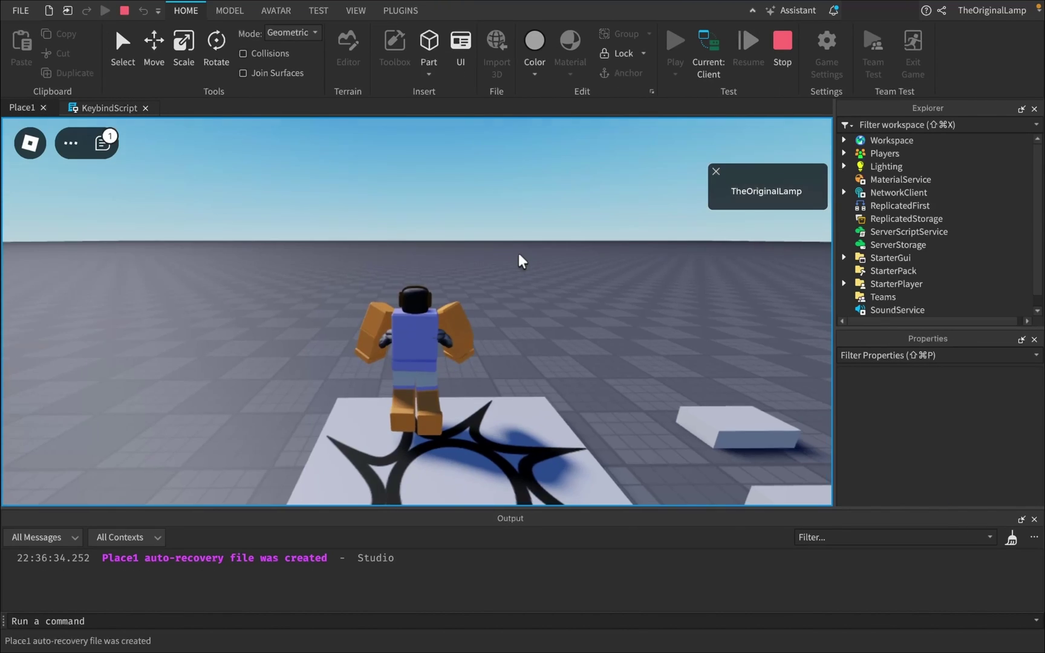
scroll(518, 253, "down", 5)
right_click_drag(518, 252, 520, 253)
key("e")
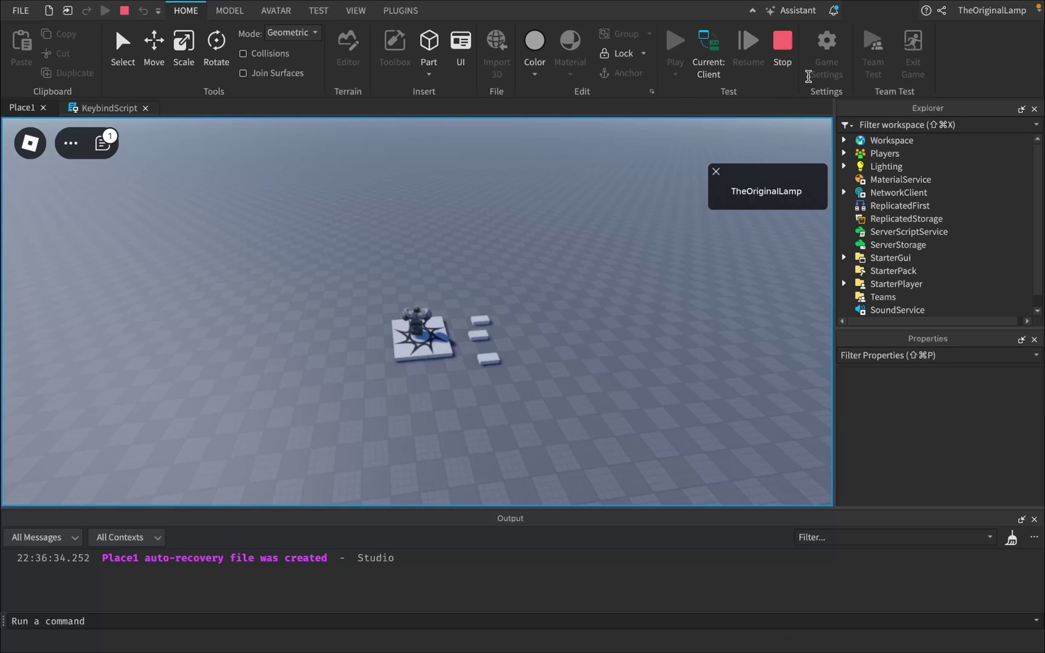
Step: Stop the playtest and open the Toolbox
key("shift+F5")
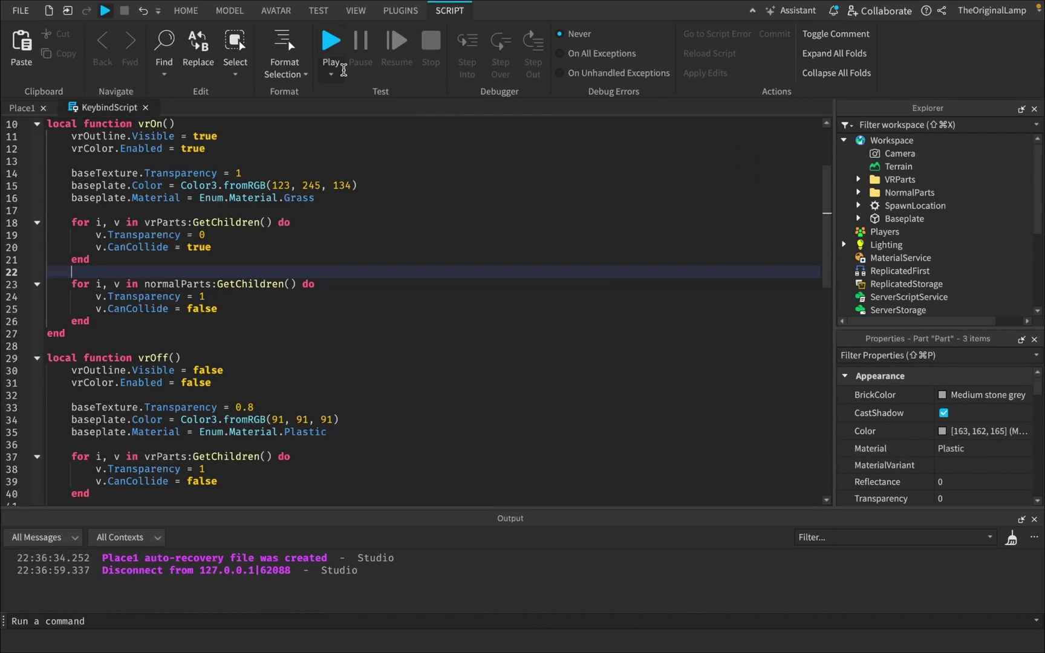
left_click(185, 11)
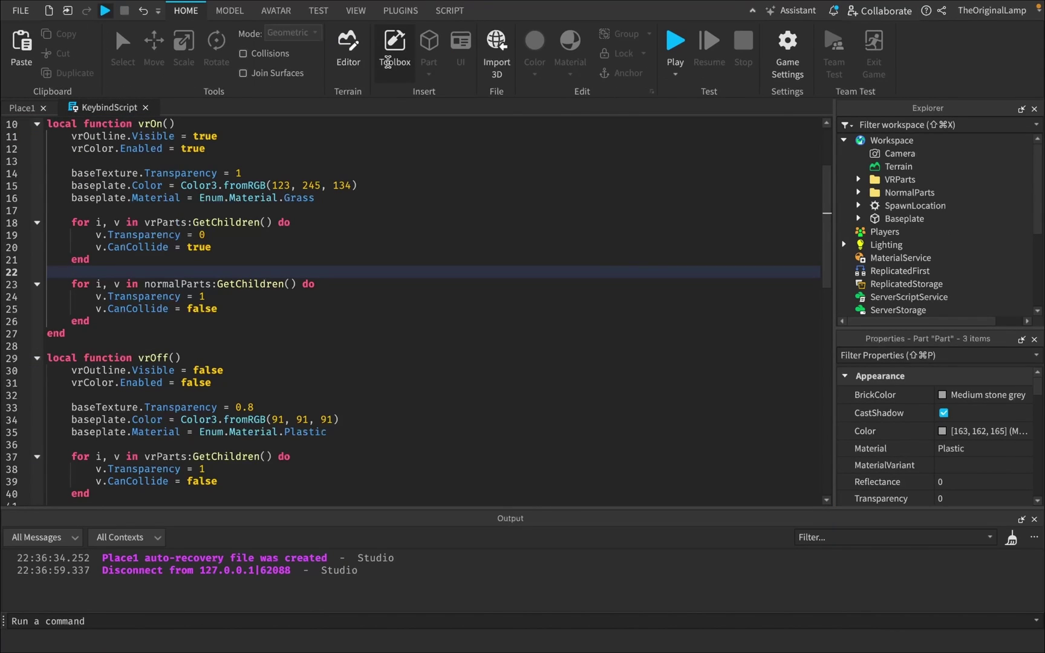
left_click(404, 72)
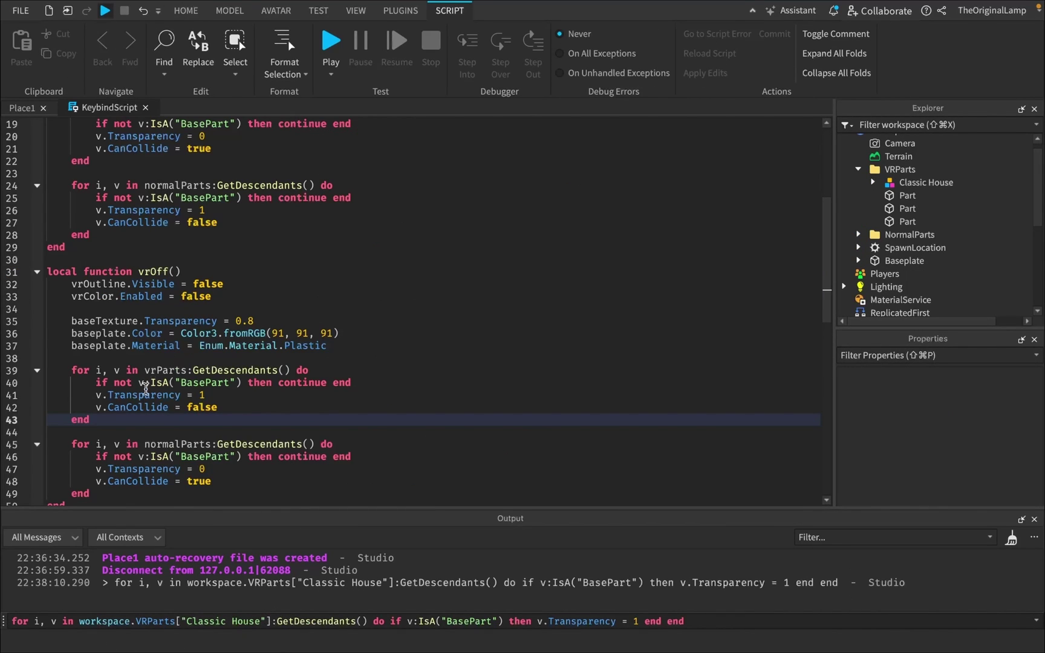
Step: Run a playtest from the Place1 view and turn on VR vision to check the Classic House in VRParts
left_click(30, 108)
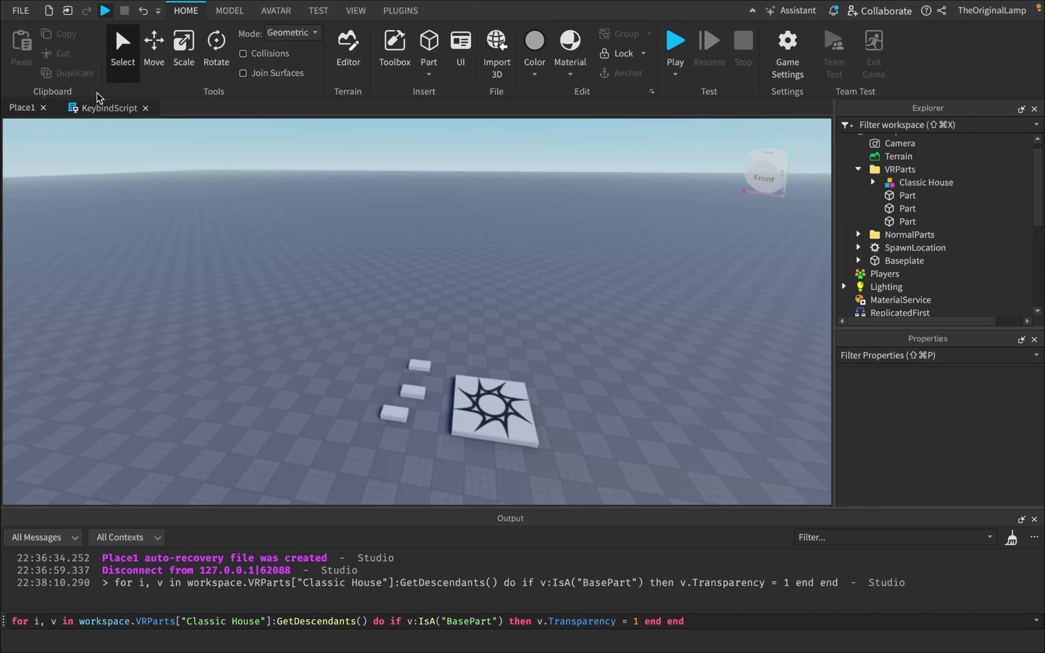
left_click(675, 49)
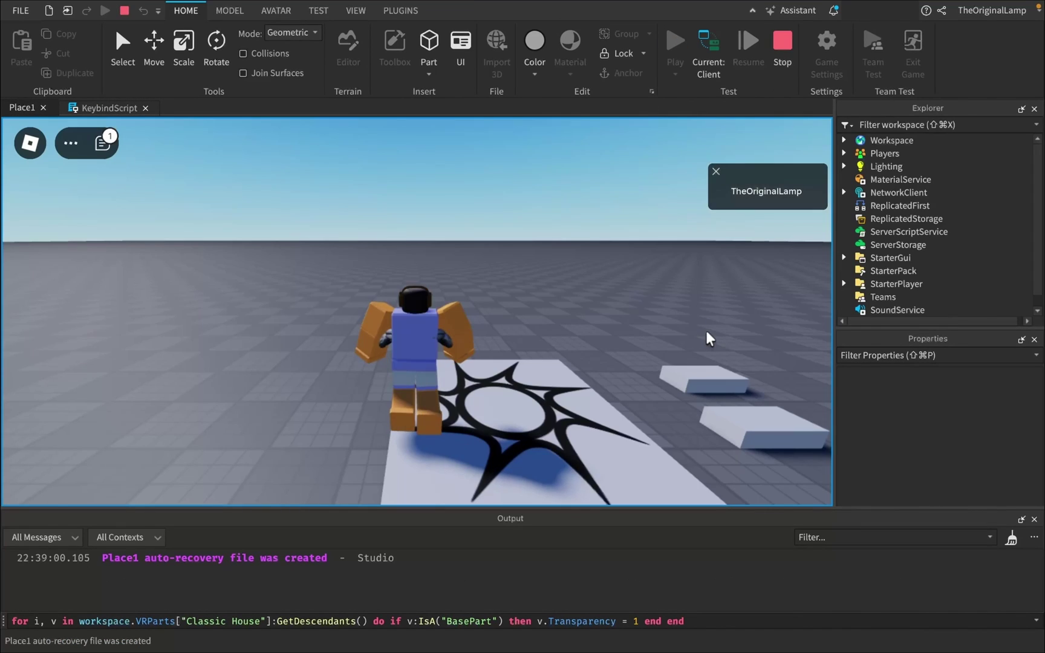
right_click_drag(707, 331, 707, 331)
key("e")
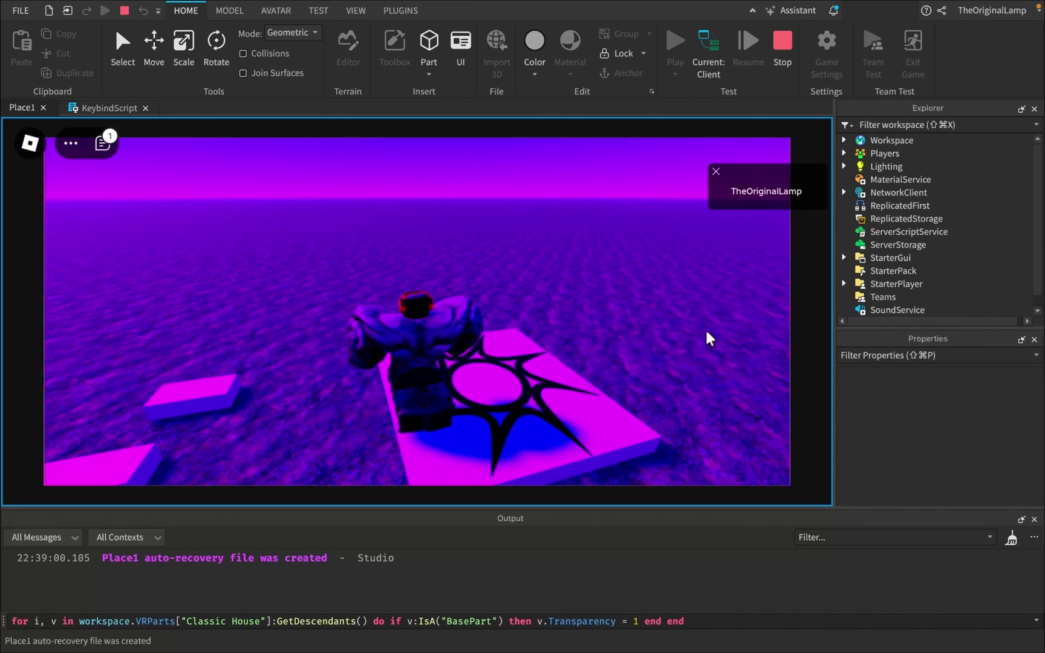
scroll(707, 332, "down", 4)
scroll(591, 322, "down", 3)
right_click_drag(590, 321, 590, 321)
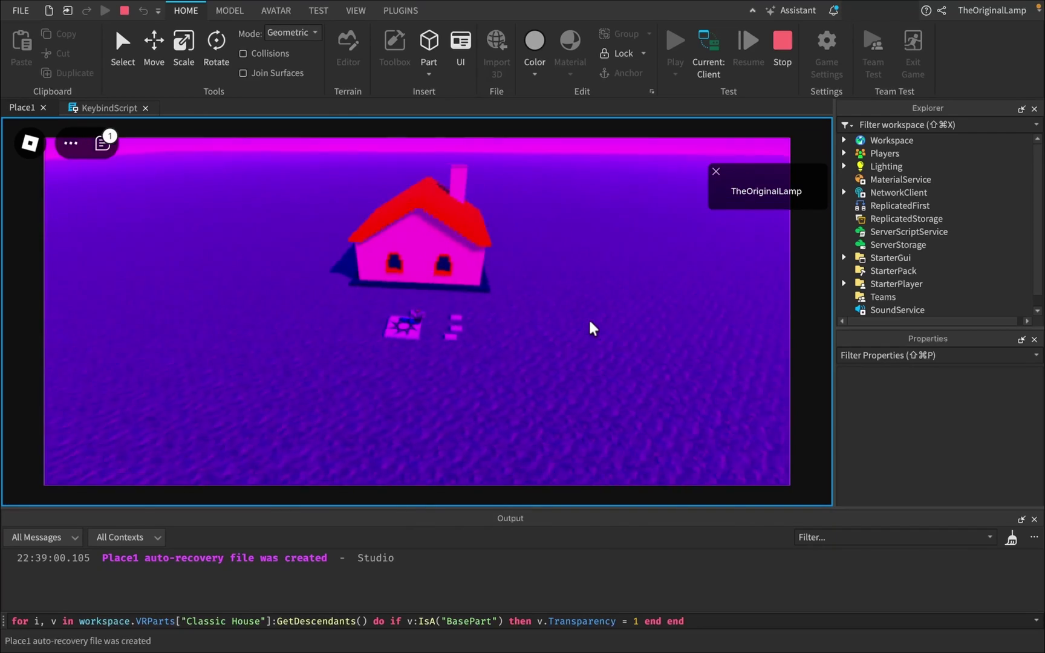
Step: Walk the character into and around the Classic House to test VR vision and its collisions, and stop the playtest
key("w")
scroll(590, 321, "up", 4)
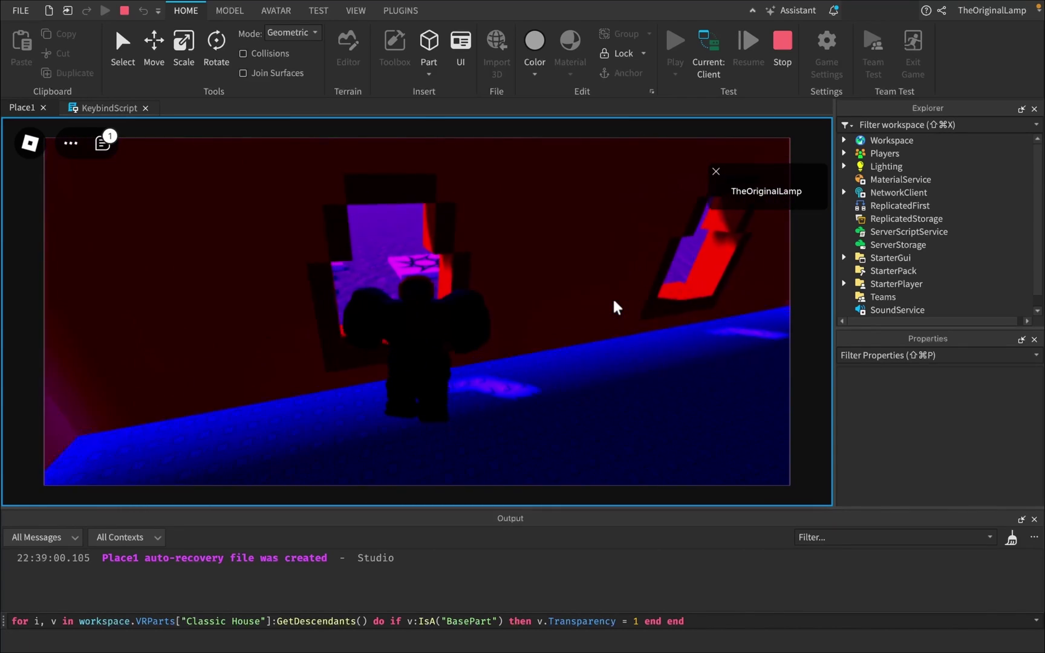
right_click_drag(614, 299, 613, 297)
key("w")
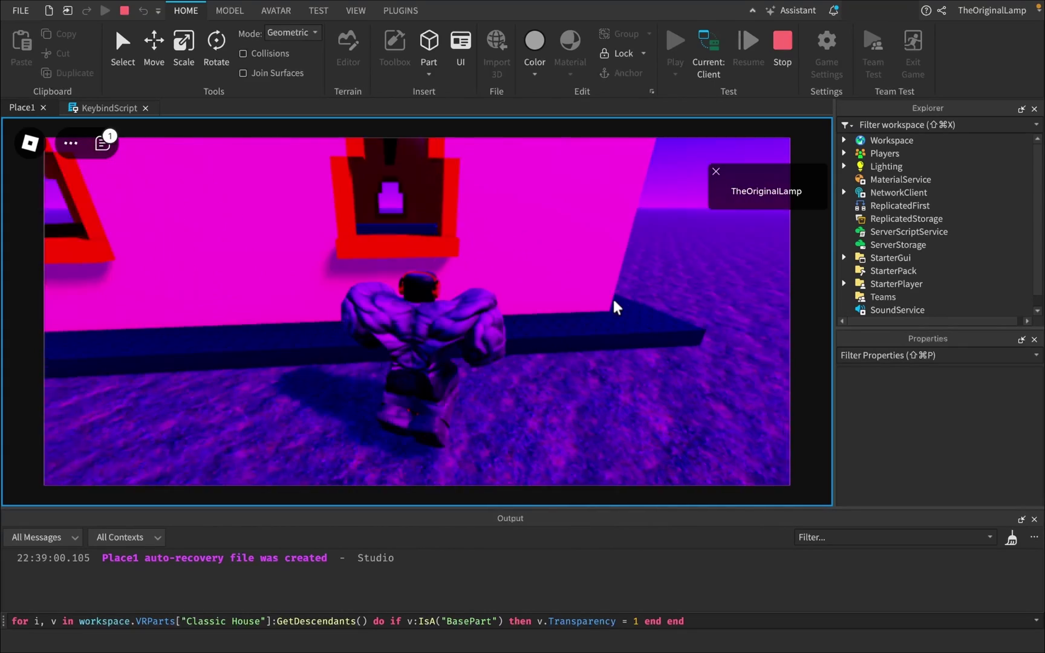
key("space")
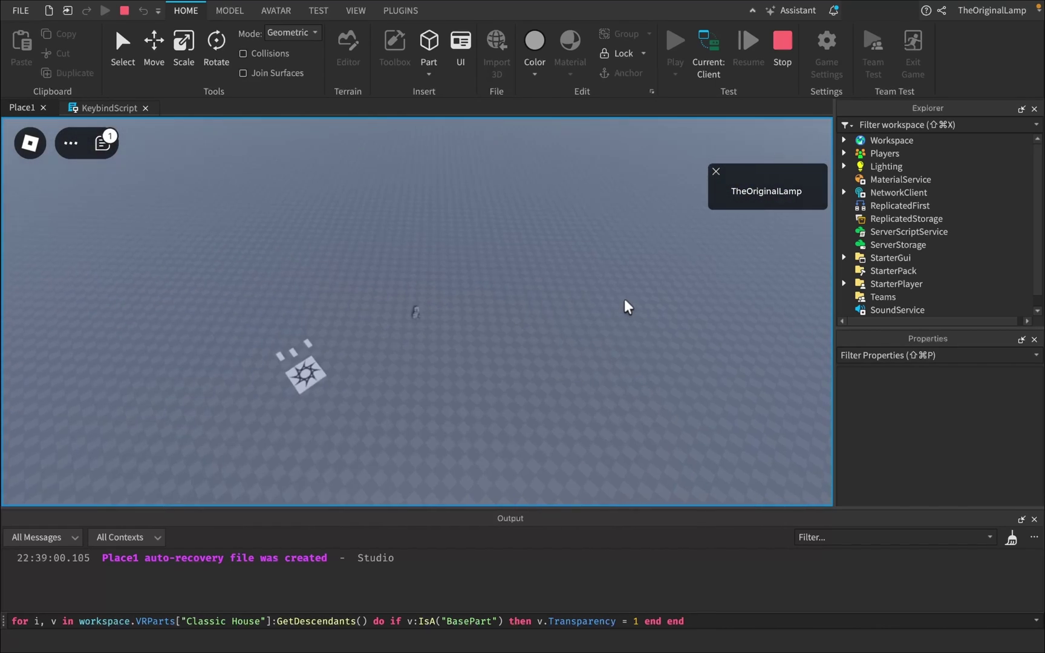
scroll(624, 301, "up", 5)
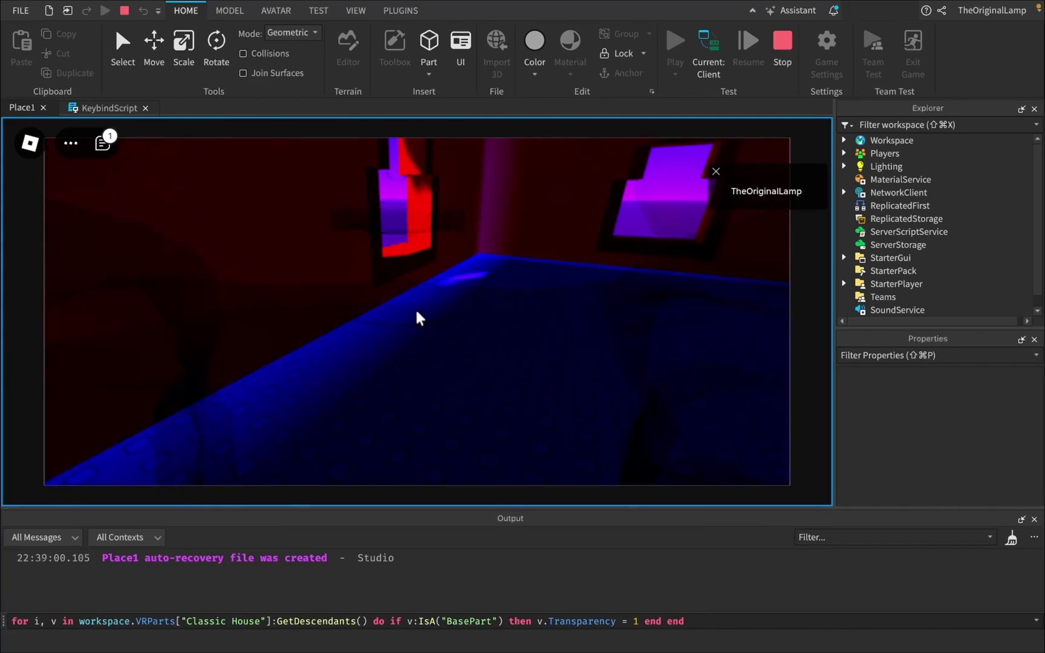
key("w")
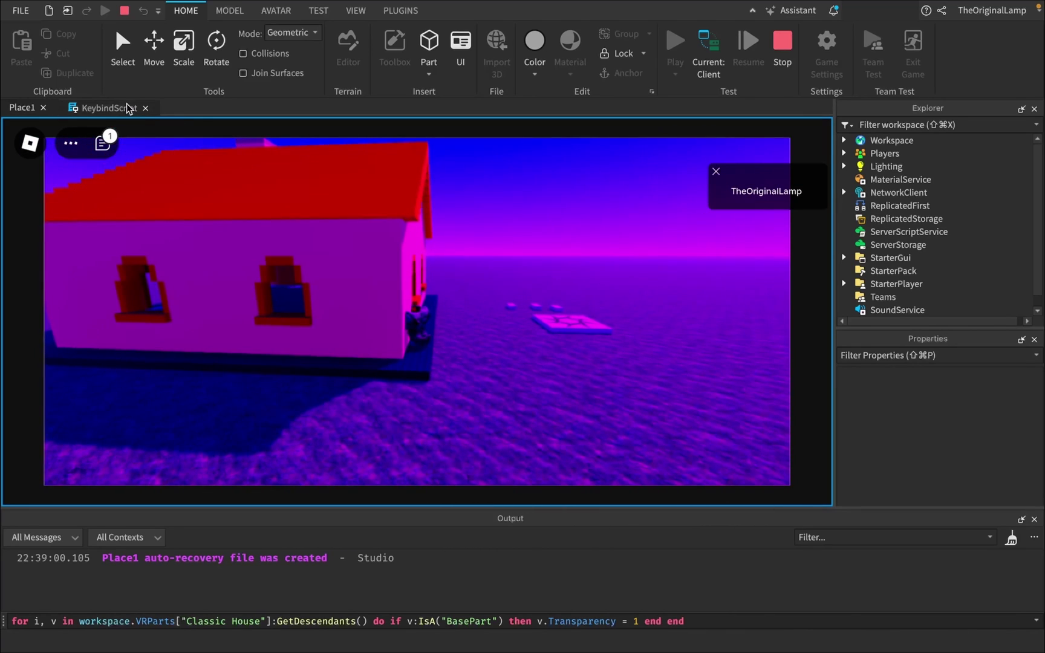
right_click_drag(555, 299, 616, 295)
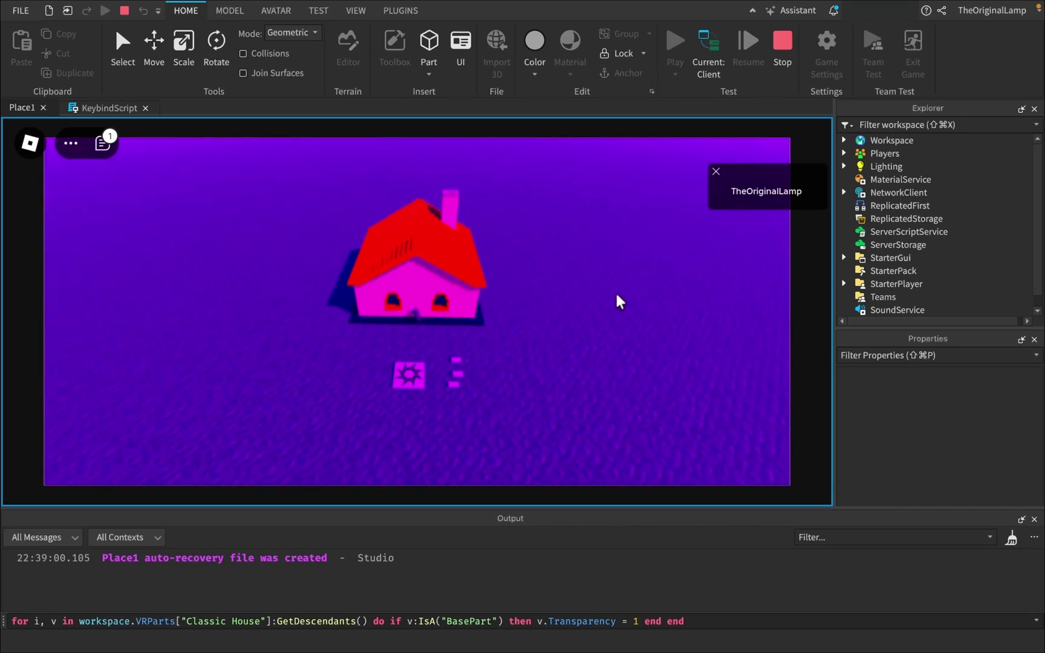
left_click(787, 52)
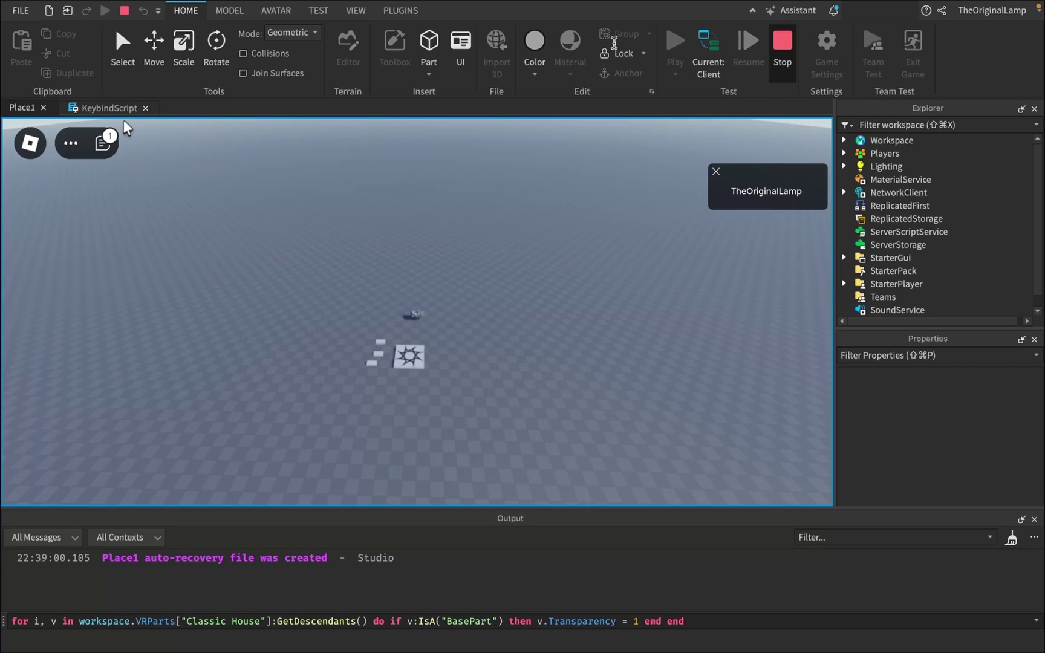
key("shift+F5")
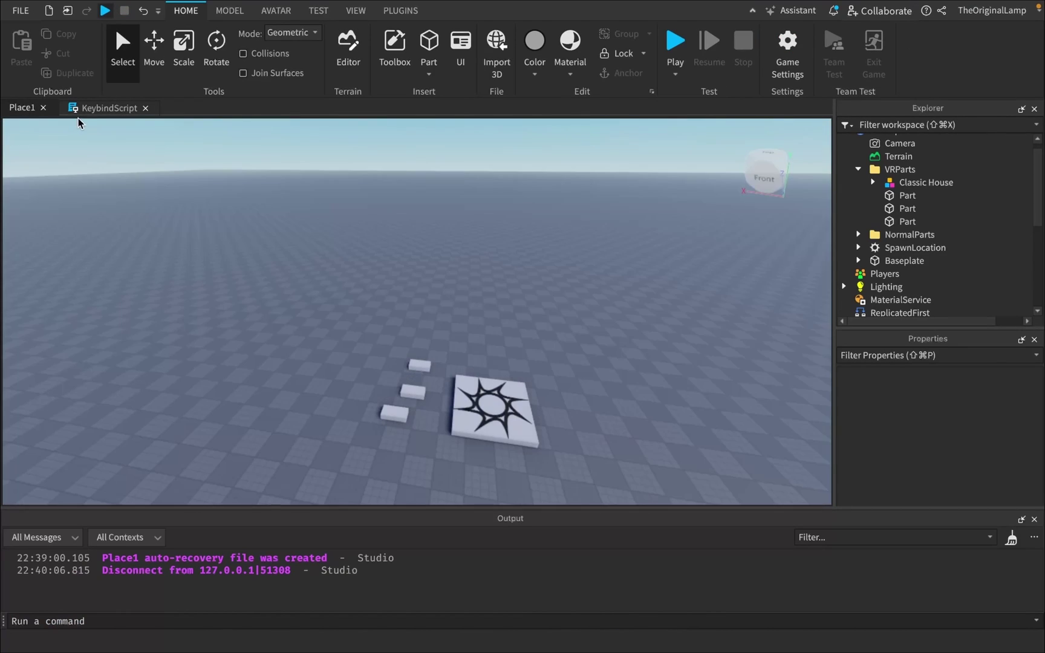
Step: Review the GetDescendants loops in KeybindScript and locate the hidden Classic House in the place
left_click(91, 109)
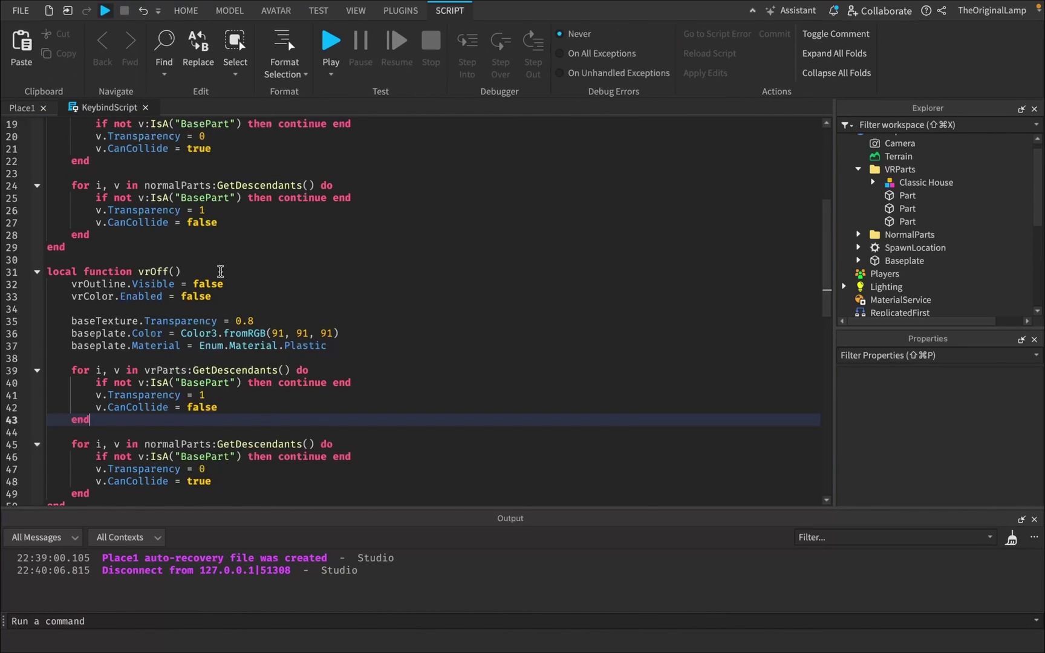
left_click(22, 109)
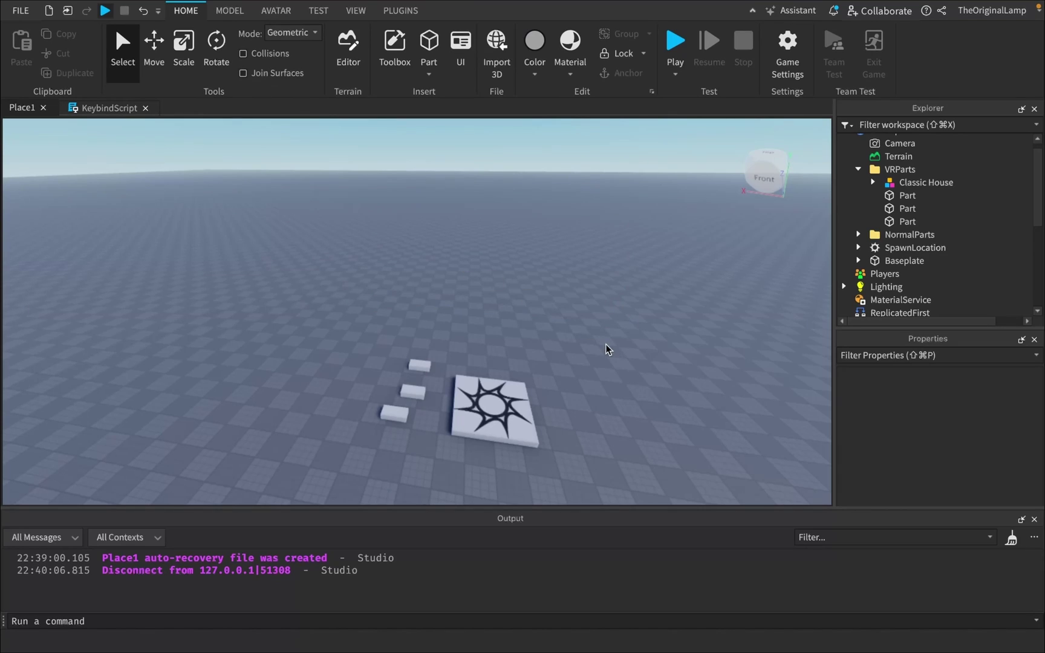
right_click_drag(637, 369, 636, 368)
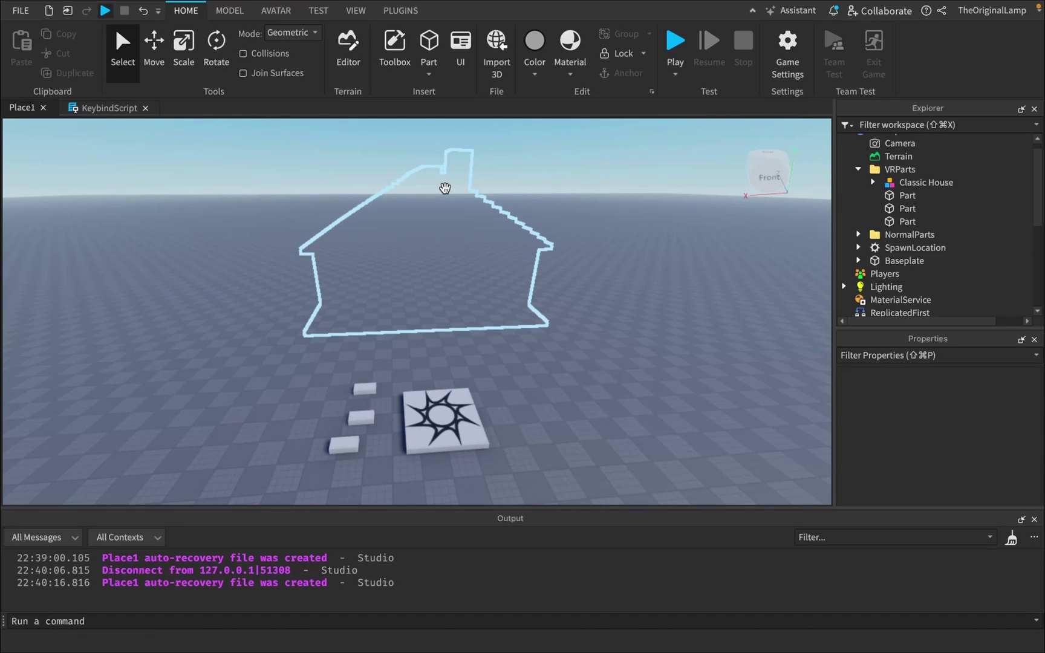
right_click_drag(445, 188, 445, 188)
Step: Select the three NormalParts parts and the Classic House model to examine their layout around the spawn location
left_click(859, 234)
left_click(892, 248)
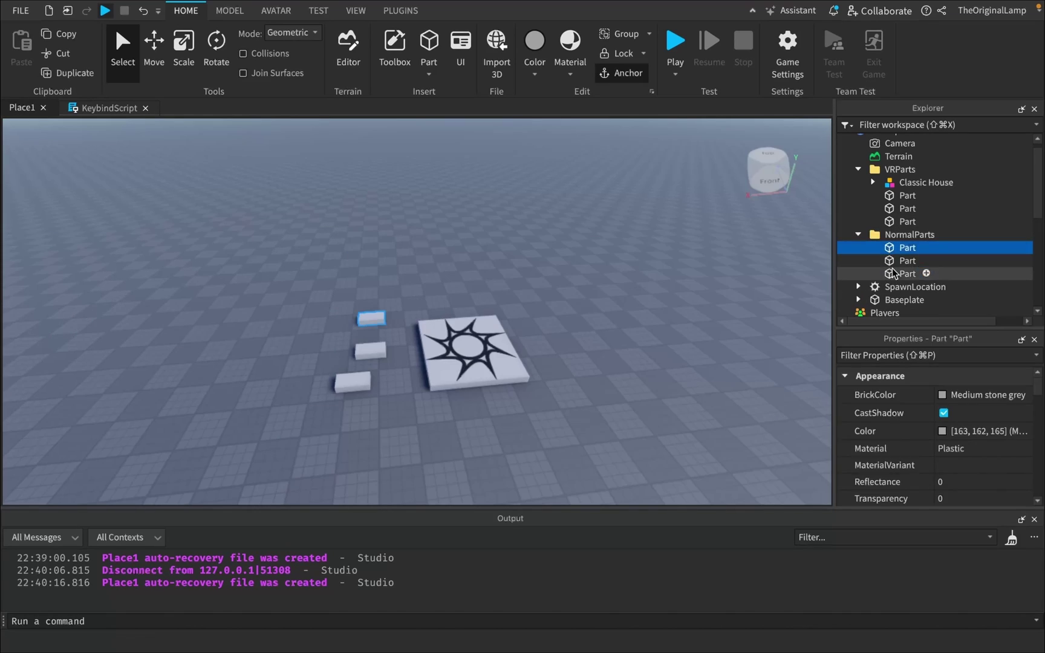
left_click(894, 274, "shift")
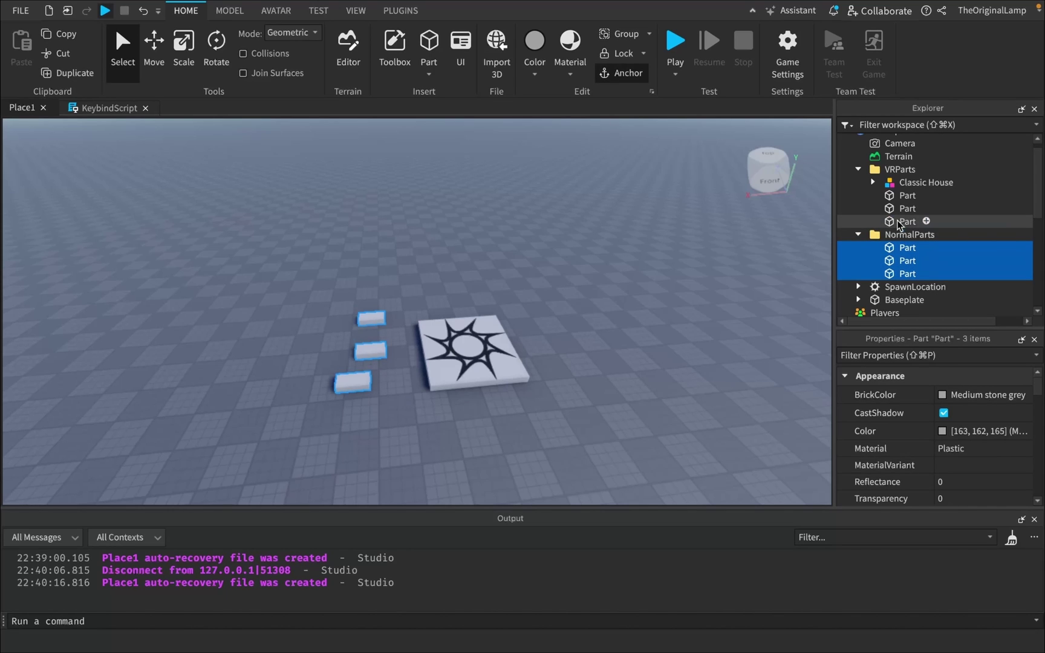
left_click(560, 376)
right_click_drag(561, 375, 561, 376)
key("w")
key("s")
key("a")
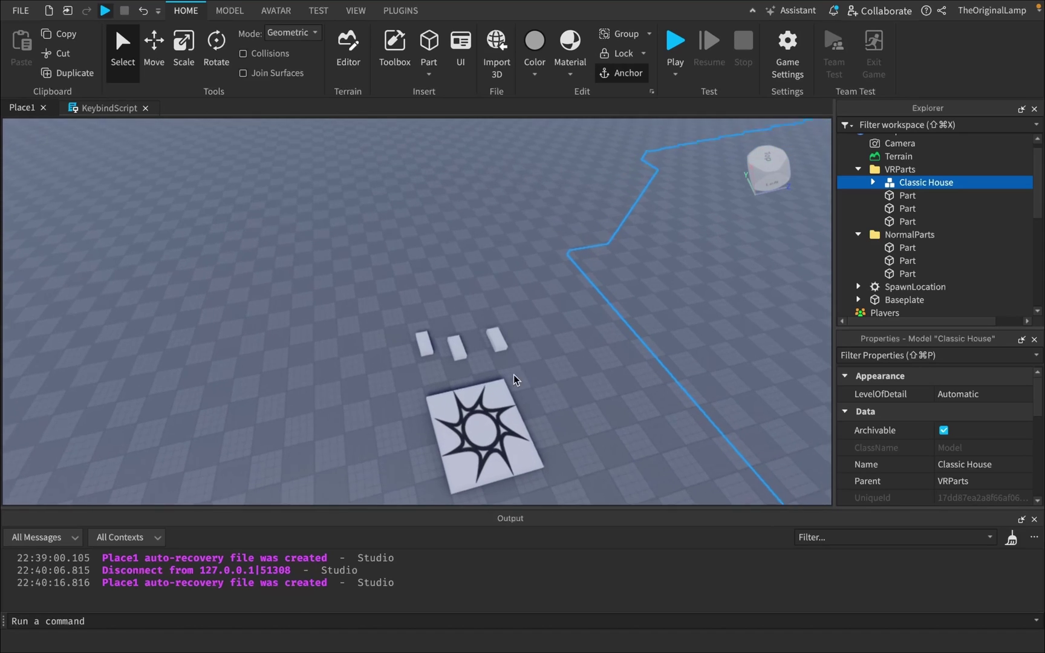
key("w")
key("d")
right_click_drag(463, 372, 424, 370)
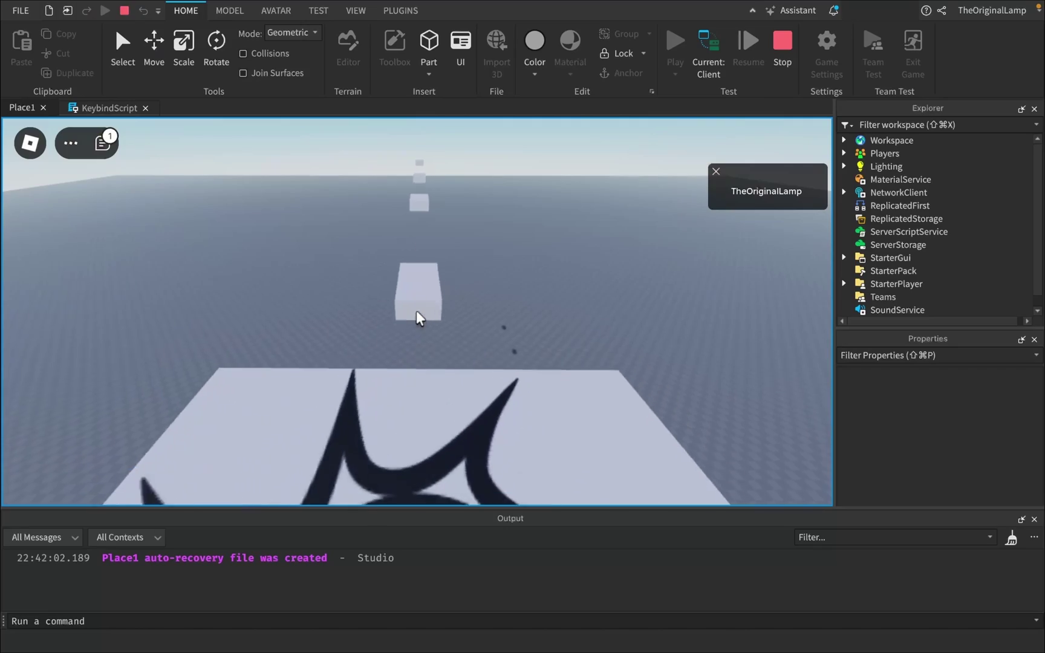
Step: In a playtest, toggle VR vision repeatedly to compare the floating normal platforms with the VR platforms and house
right_click_drag(416, 311, 416, 311)
scroll(417, 311, "down", 3)
scroll(416, 311, "down", 4)
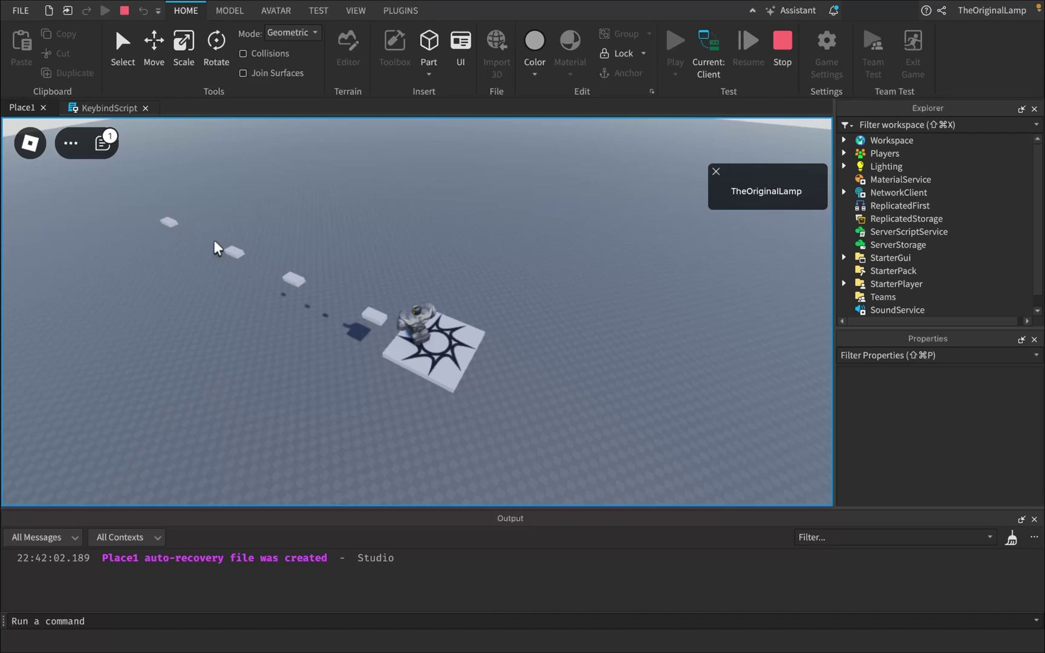
key("e")
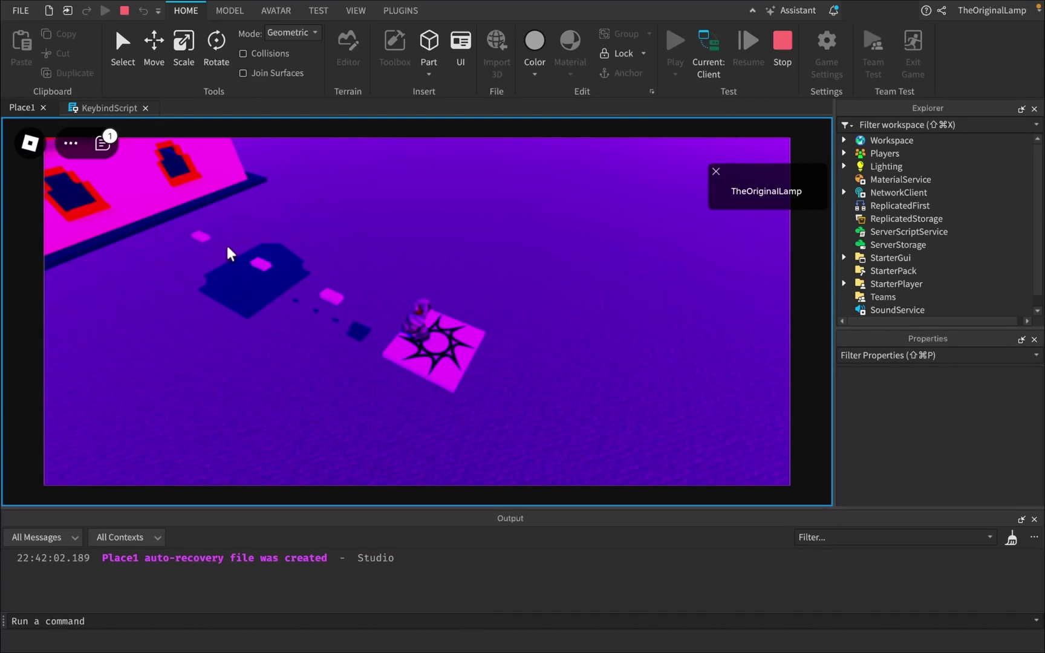
right_click_drag(226, 247, 225, 247)
right_click_drag(529, 285, 418, 286)
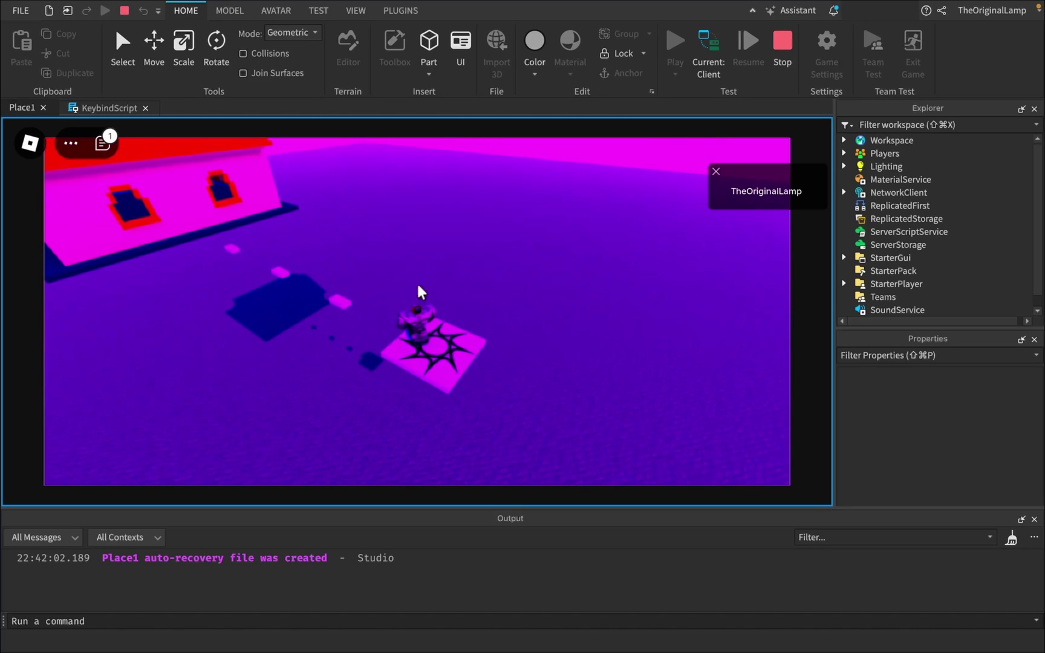
key("e")
key("e")
key("e")
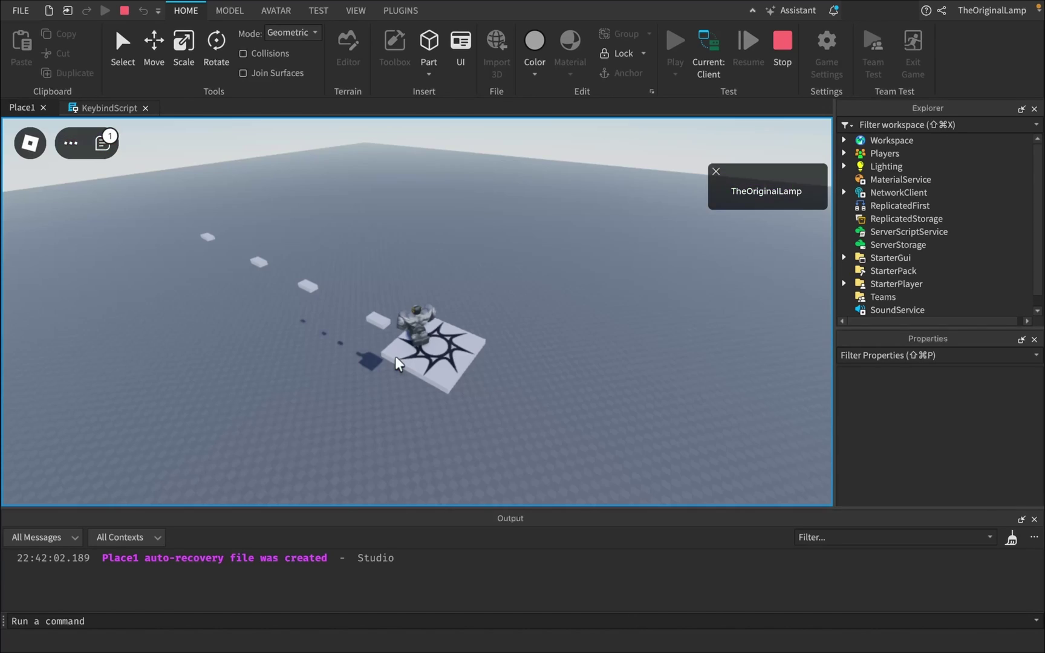
Step: Try jumping the character from the spawn location onto the floating platforms, and stop the playtest
right_click_drag(490, 324, 490, 324)
key("w")
key("space")
scroll(490, 324, "up", 2)
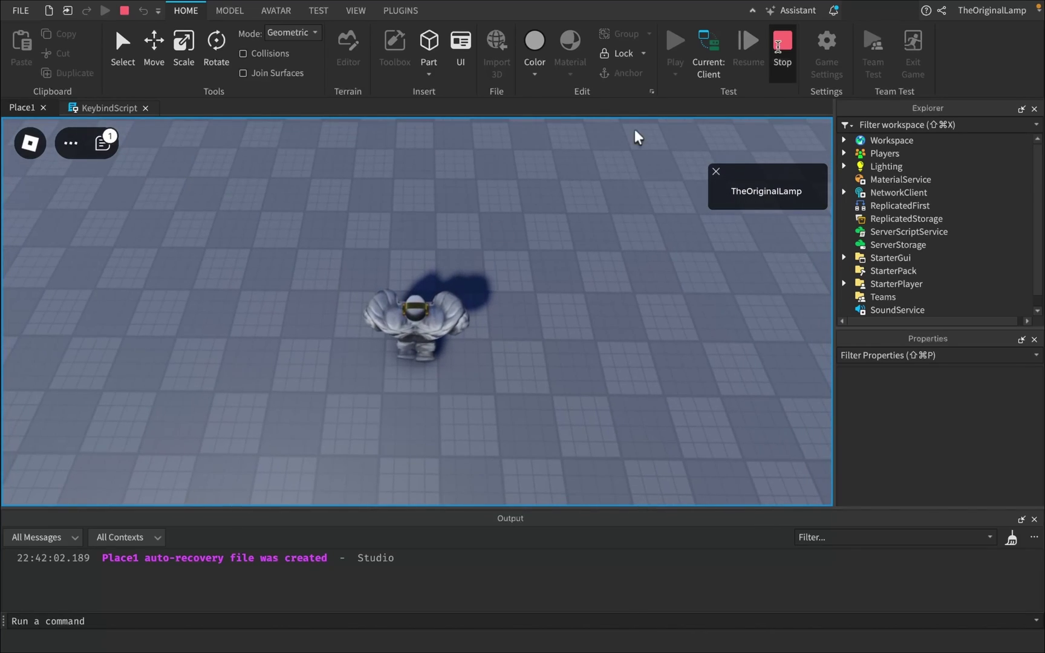
left_click(778, 45)
Step: Run a new playtest and jump the character from the spawn location along the first normal platforms
left_click(676, 44)
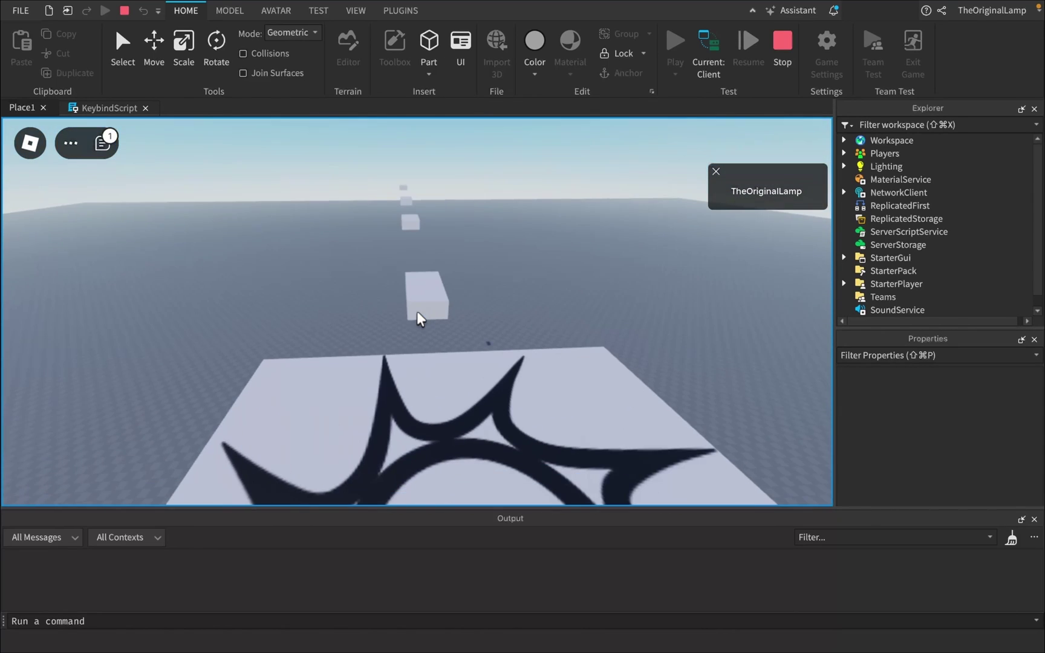
key("w")
key("space")
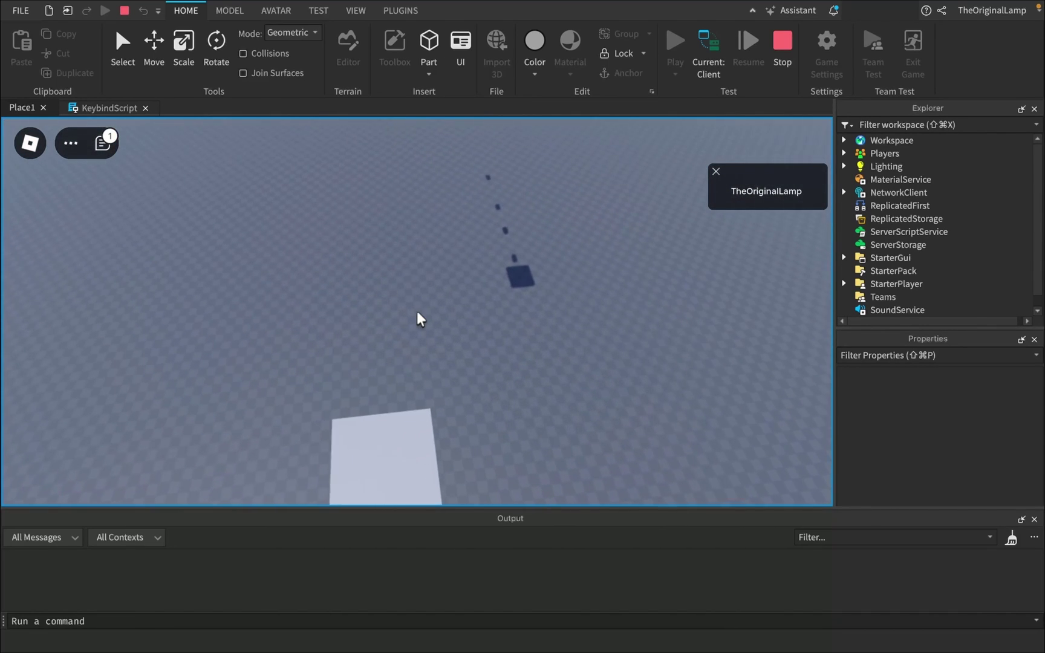
key("s")
key("w")
key("space")
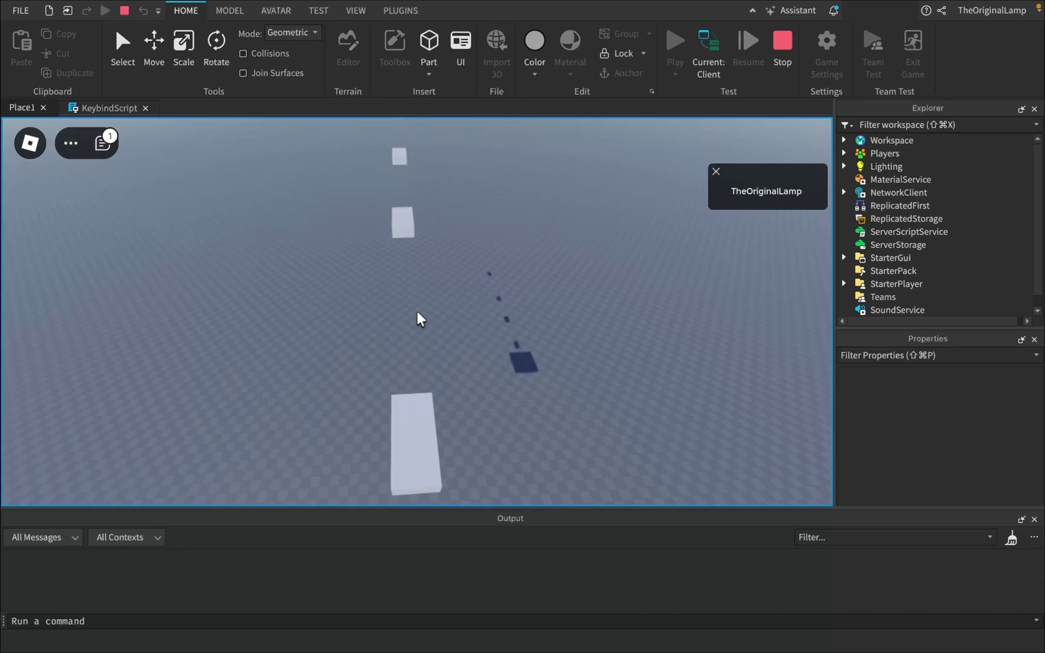
key("w")
key("space")
key("space")
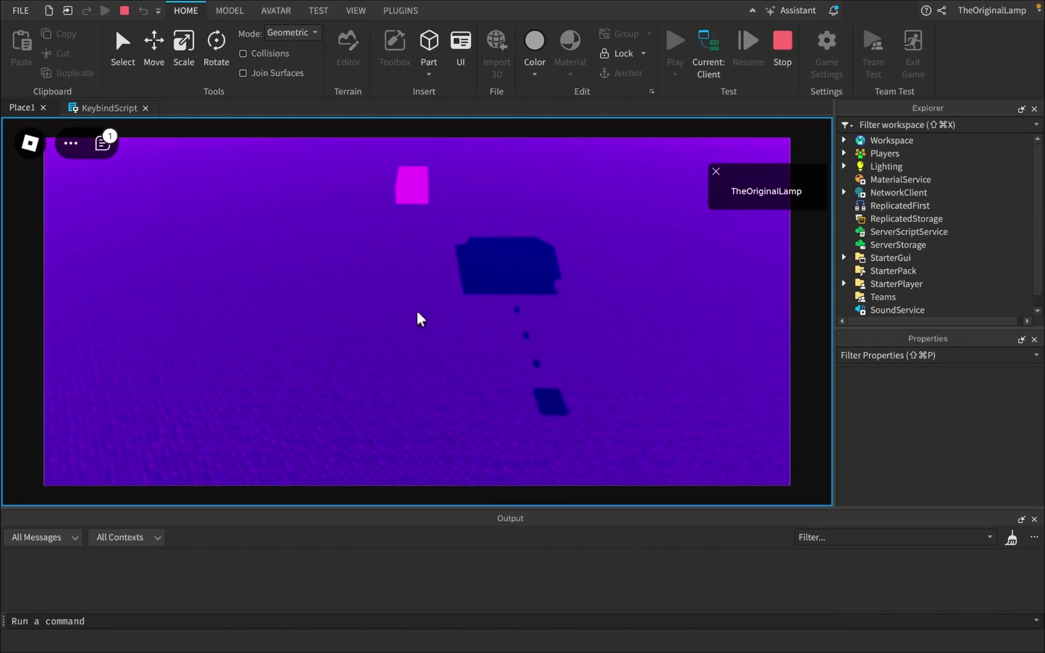
Step: Jump the character along the alternating platforms to the Classic House, toggling VR vision to reveal each next platform
key("w")
key("e")
key("e")
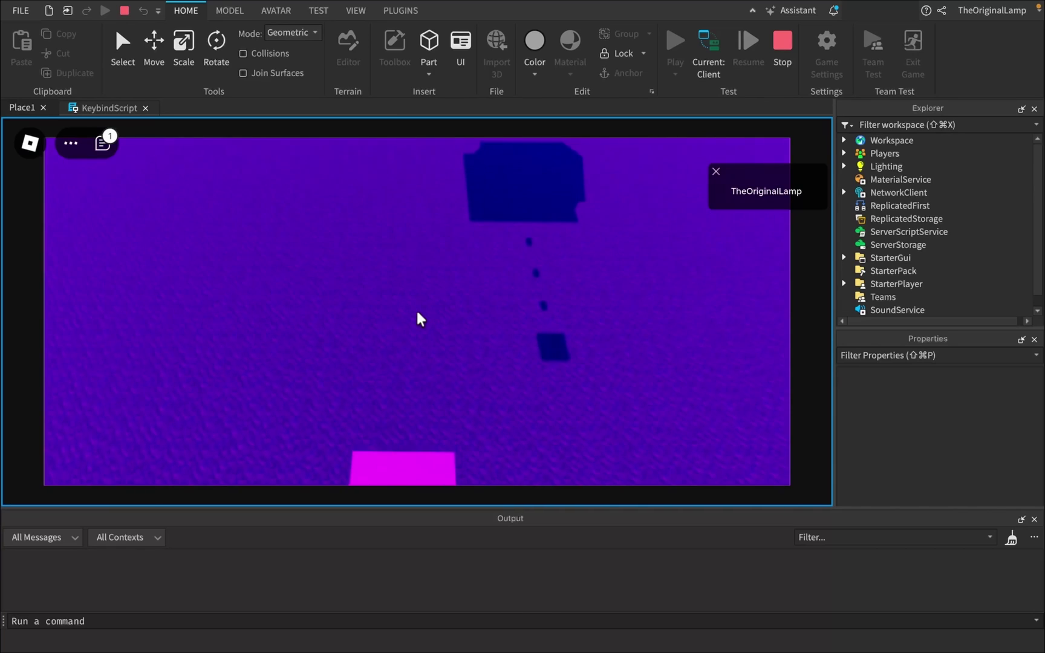
key("e")
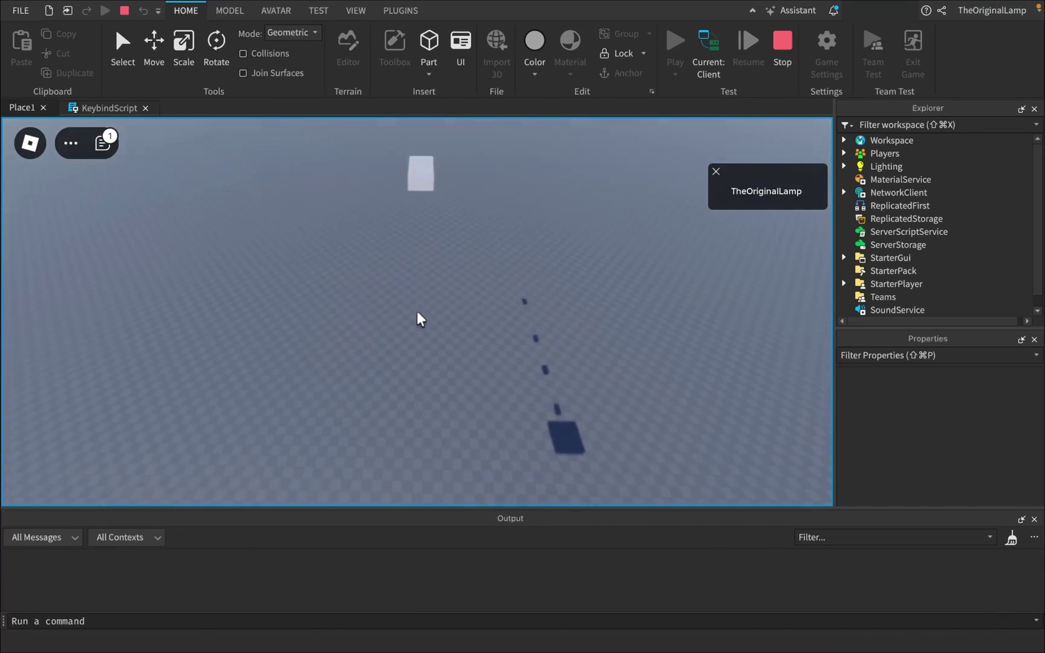
key("e")
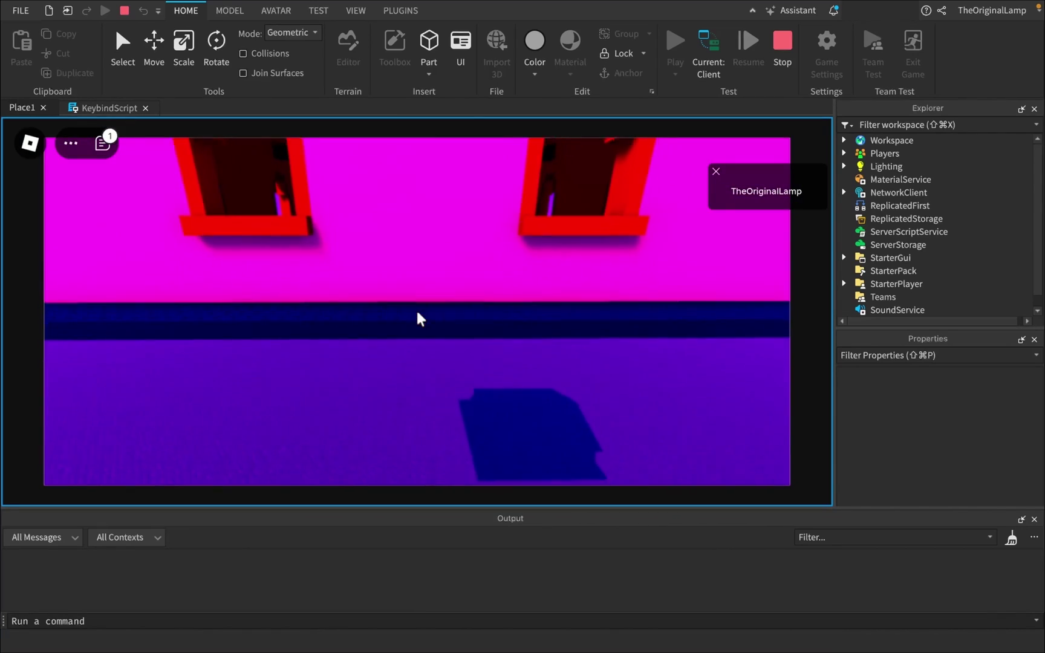
key("e")
key("e")
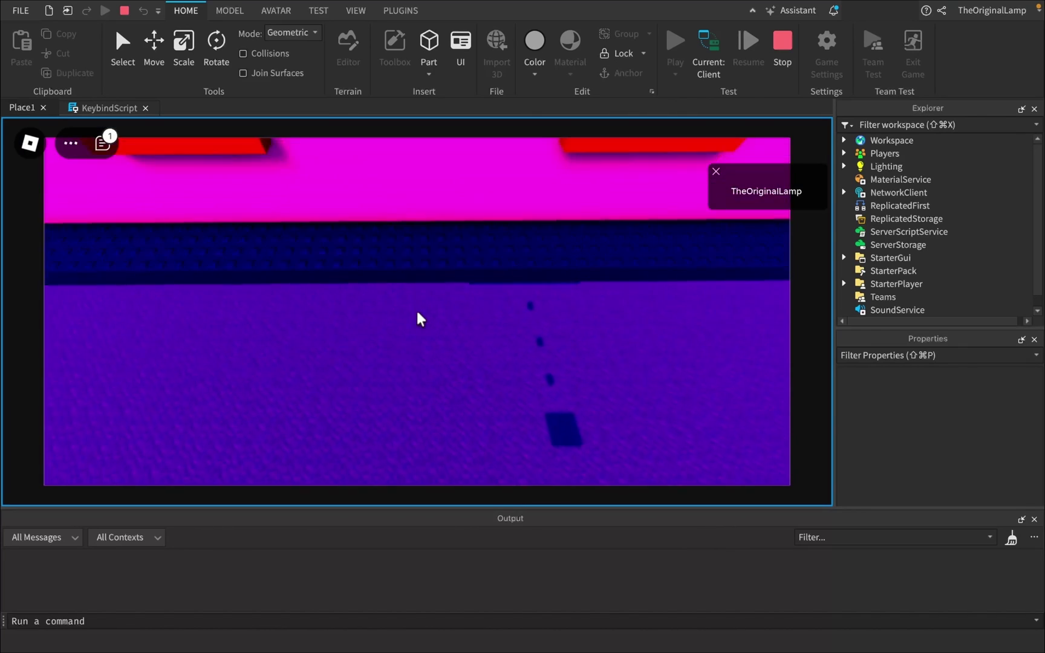
key("e")
key("e")
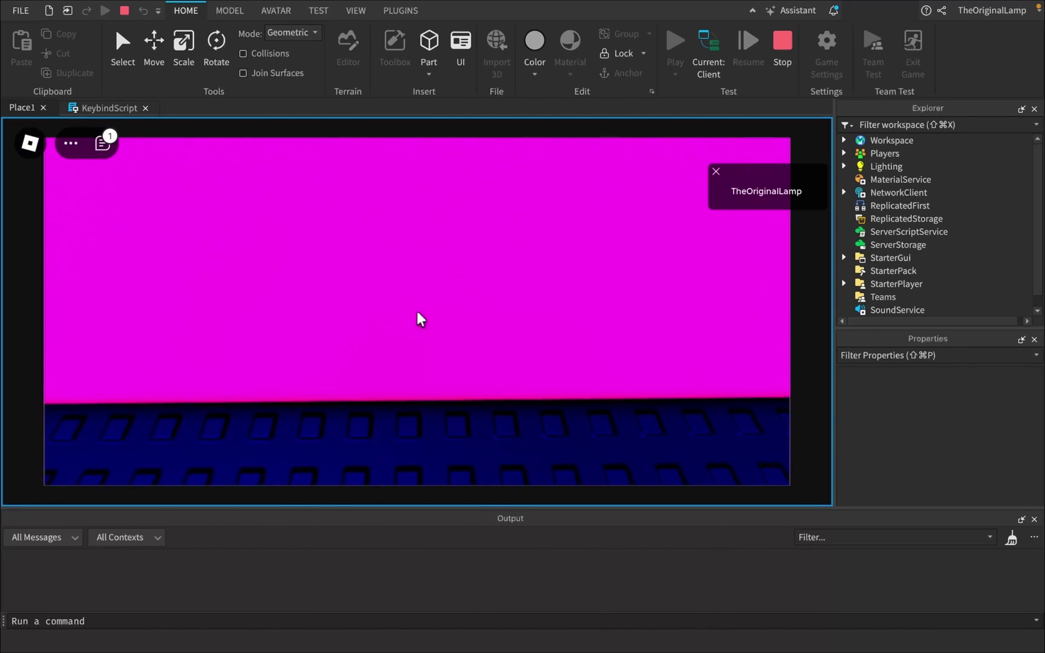
Step: Walk the character through the Classic House in VR vision and back out toward the platforms
key("w")
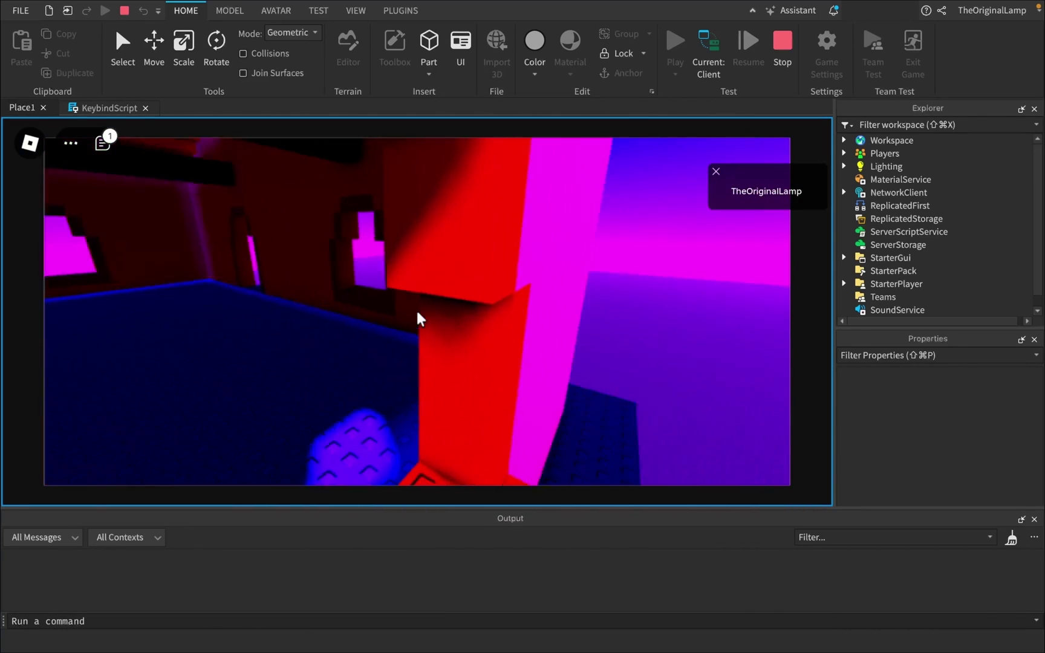
key("w")
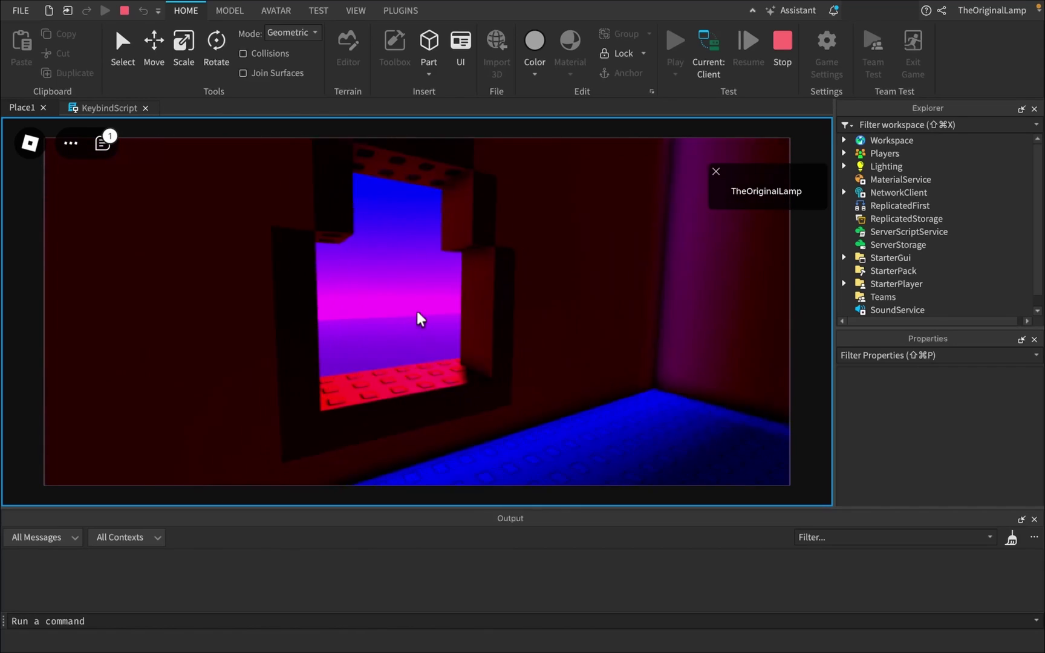
key("w")
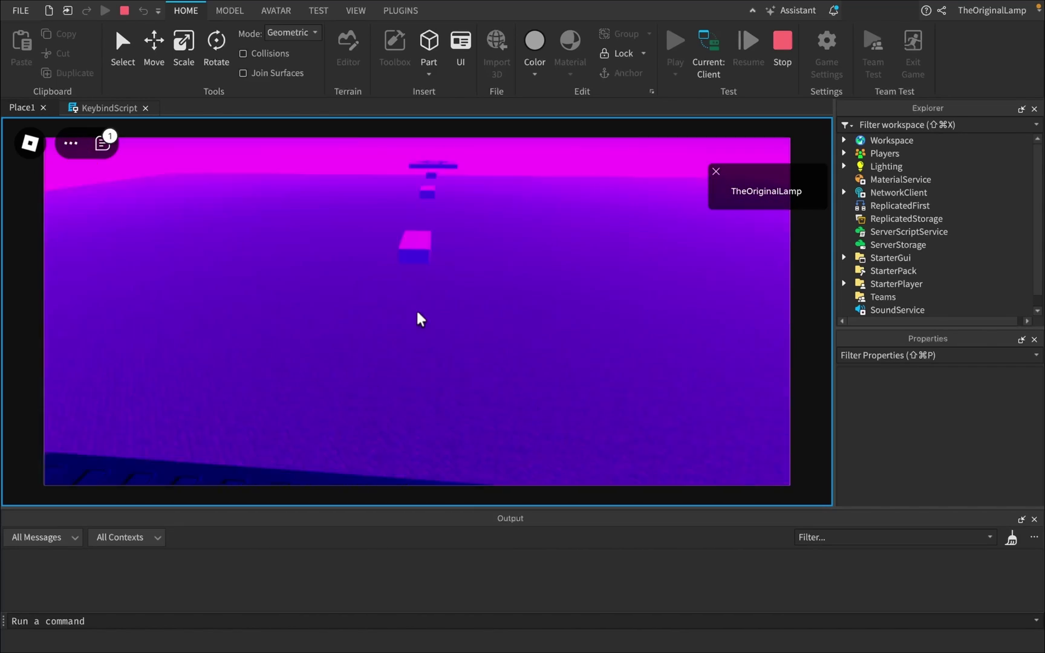
key("w")
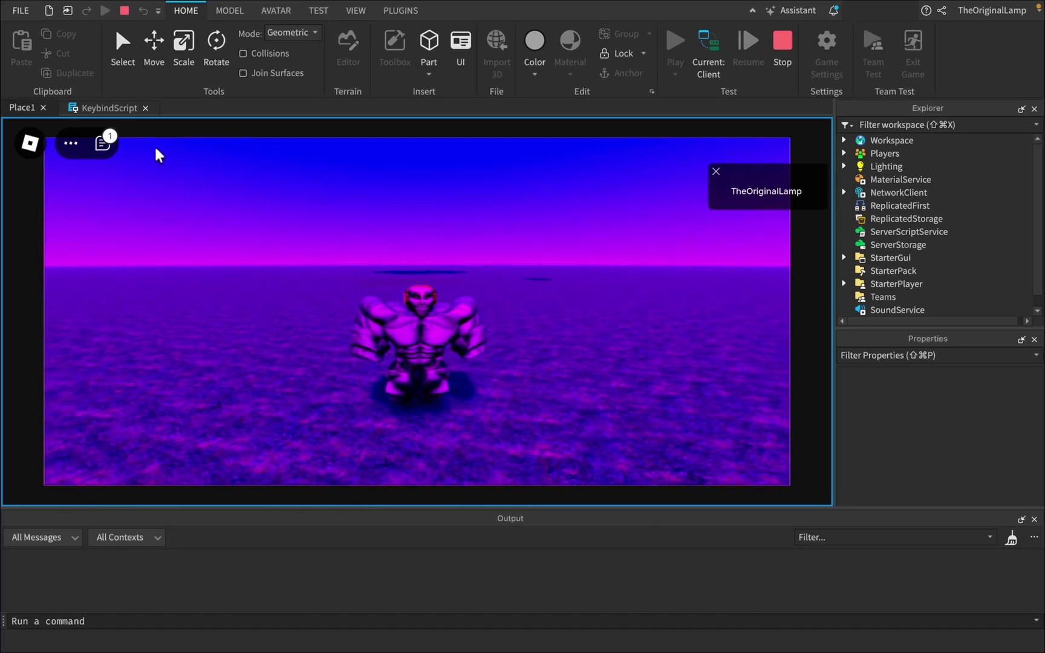
Step: View the character on the baseplate in VR vision, end the playtest, and deselect the spawn location
right_click_drag(531, 271, 531, 271)
scroll(530, 272, "up", 3)
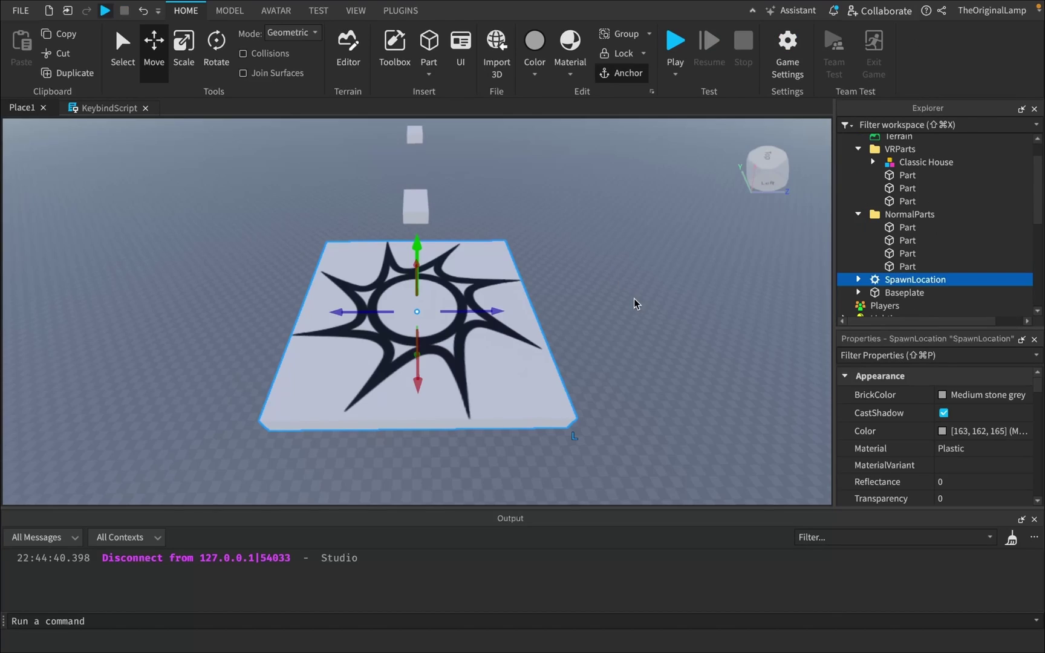
left_click(636, 300)
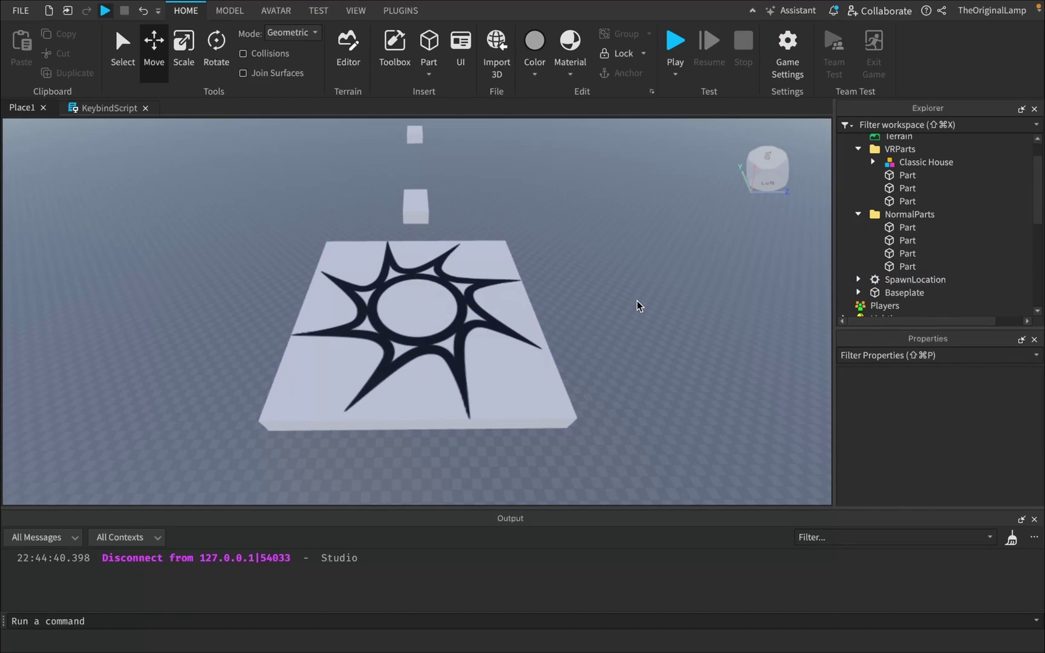